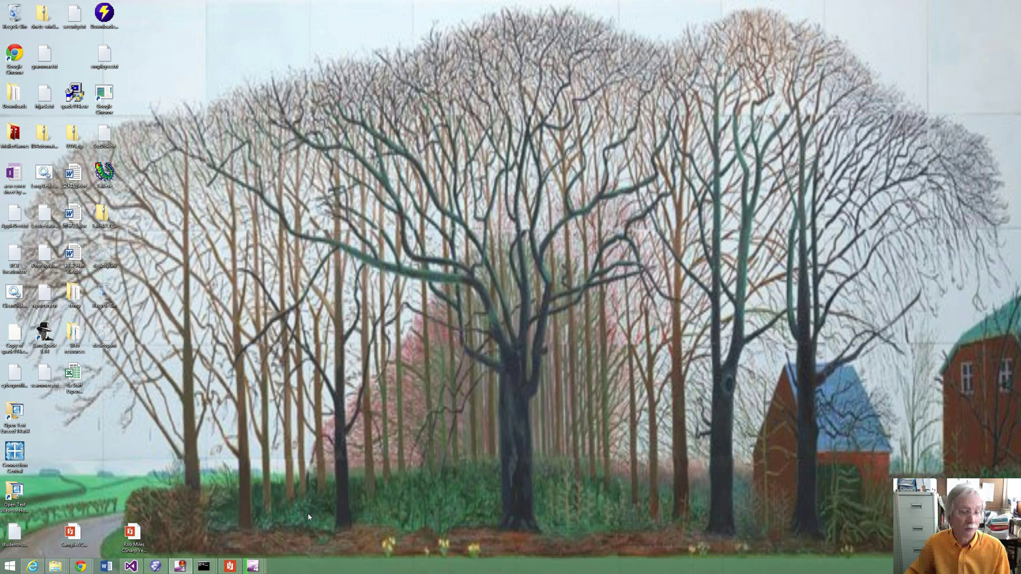
Read through the assignment description PDF, then return to the desktop.
click(229, 567)
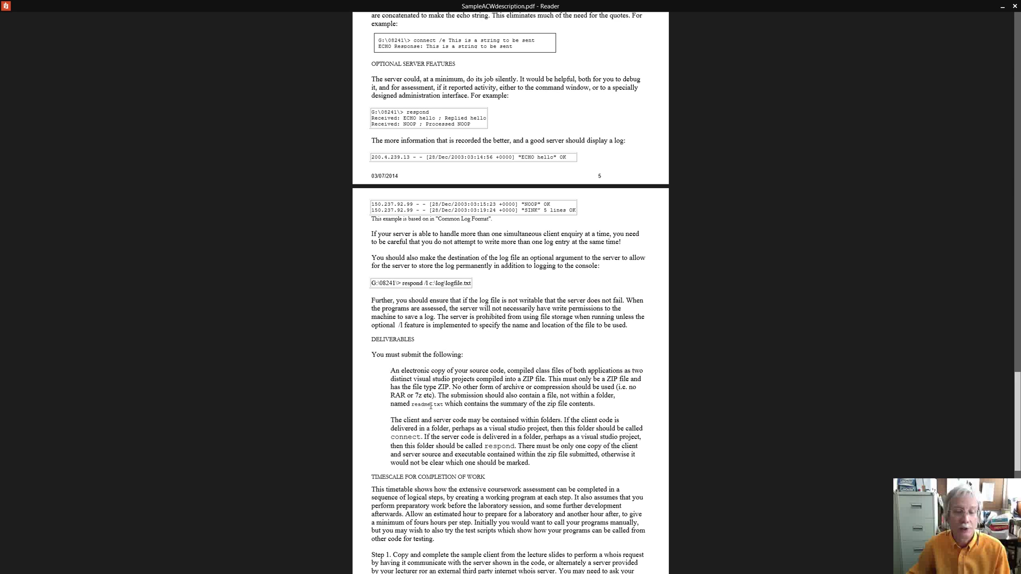
scroll(430, 431, down, 8)
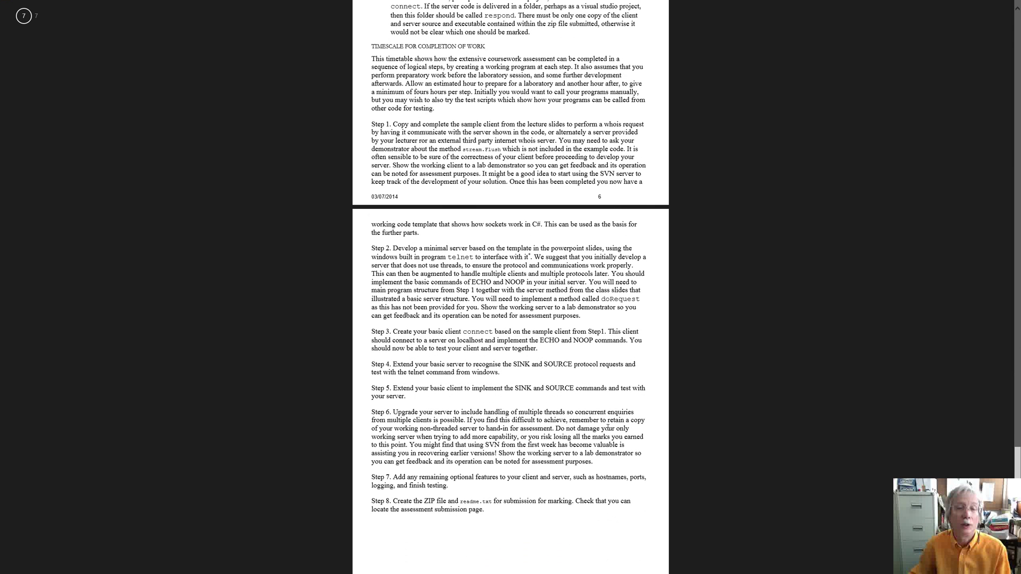
scroll(607, 428, up, 3)
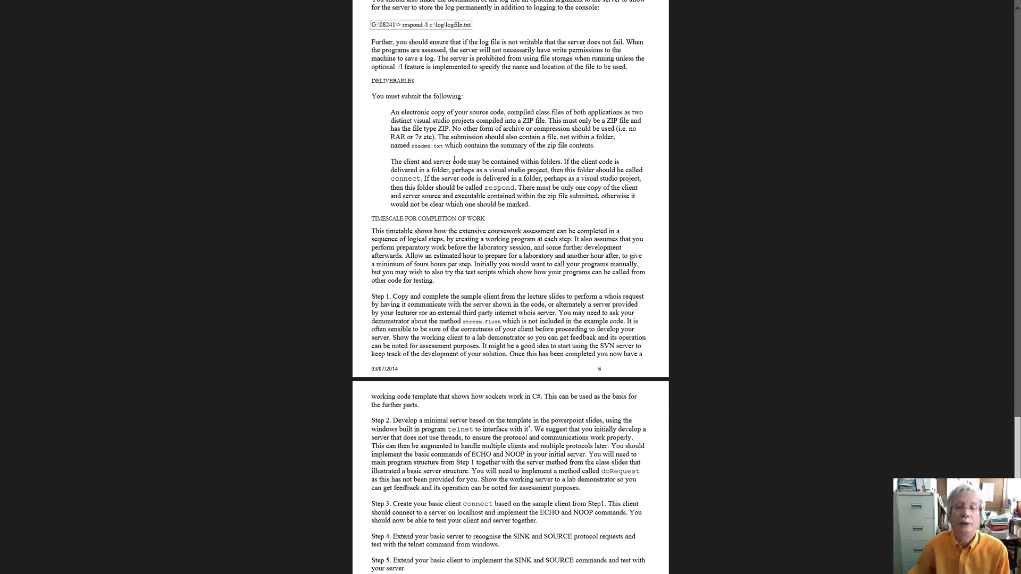
scroll(494, 176, down, 3)
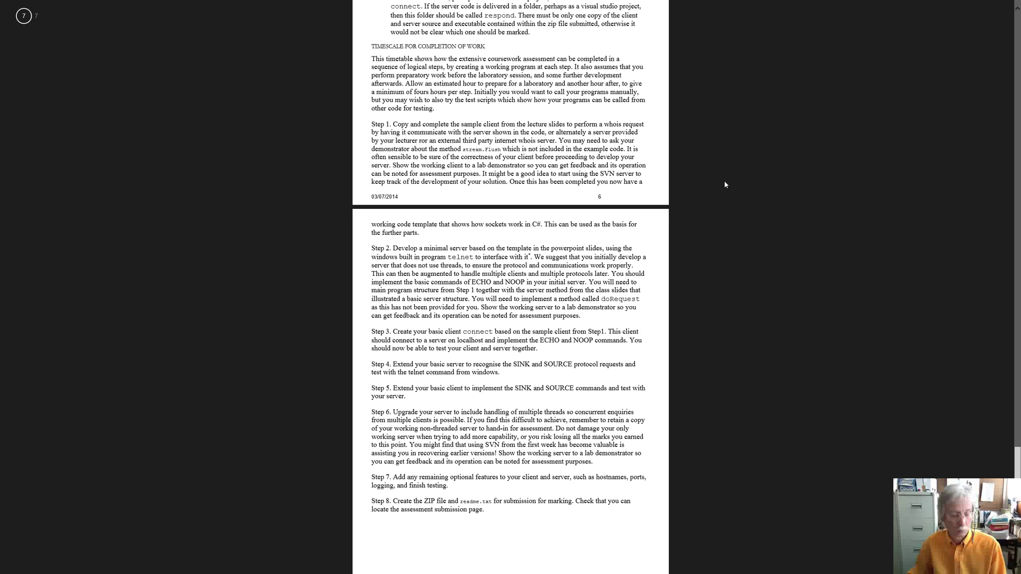
key(super+d)
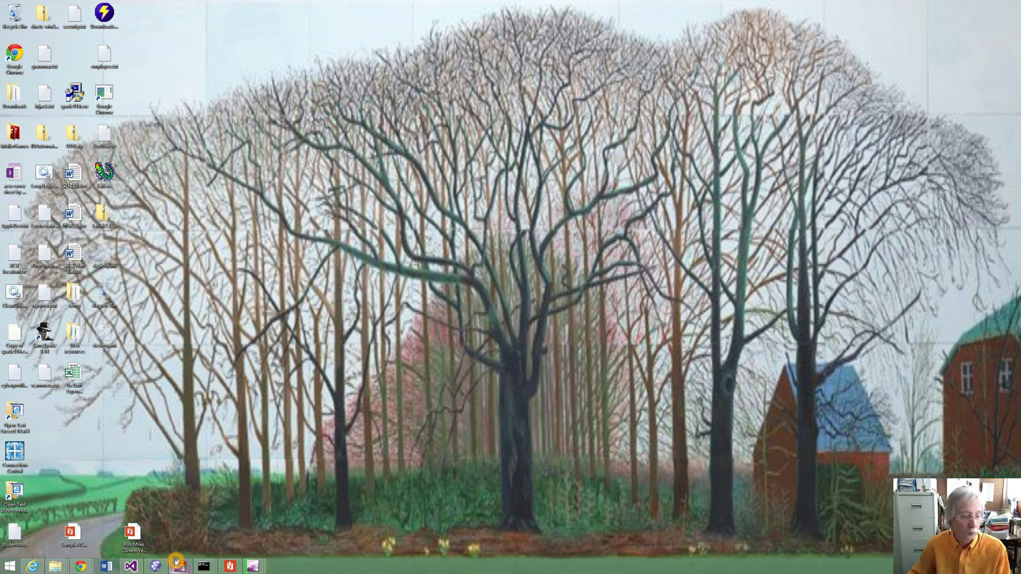
Create a new folder named ACW in G:\08241.
mouse_move(50, 569)
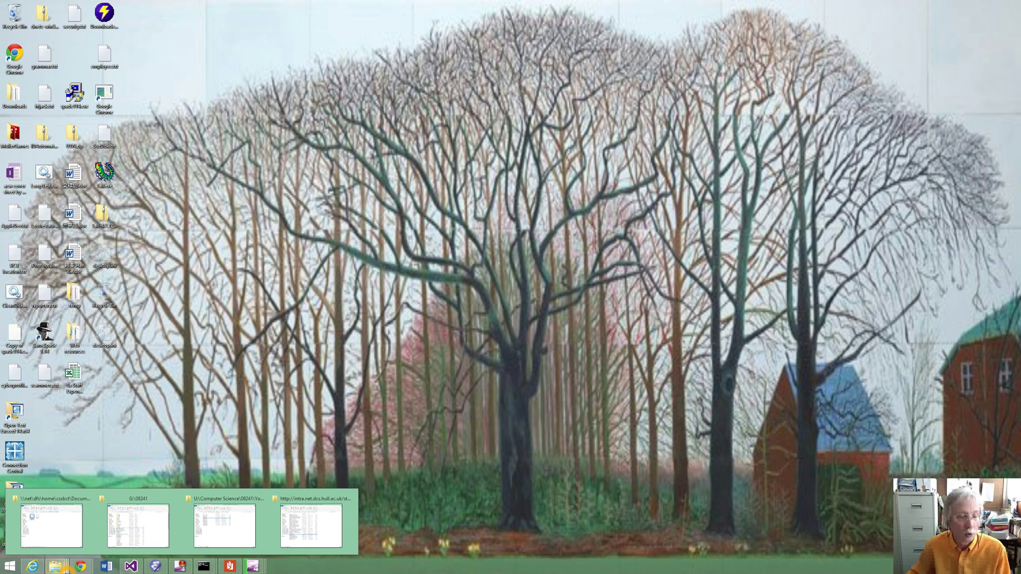
mouse_move(139, 529)
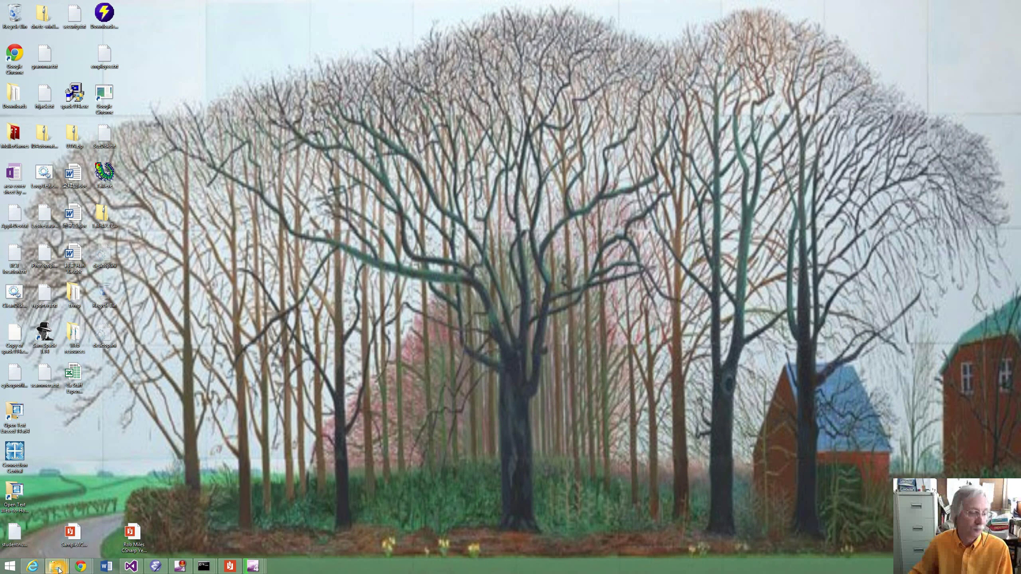
click(140, 529)
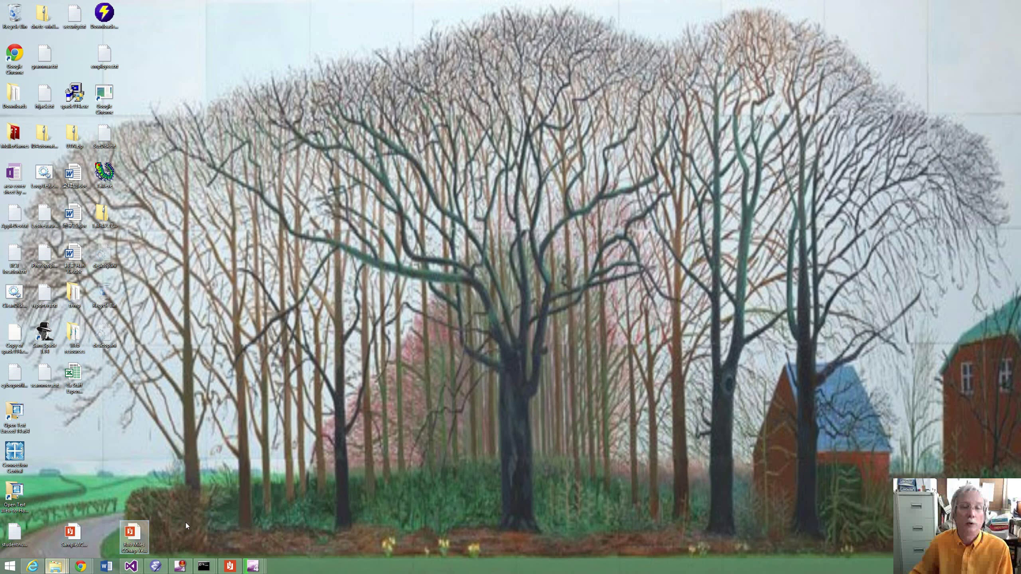
right_click(696, 206)
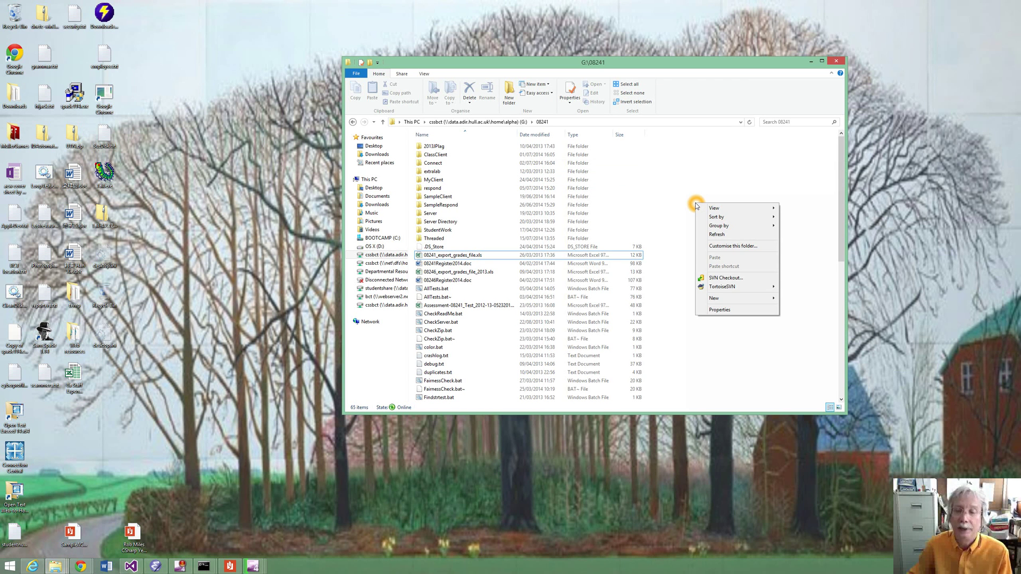
mouse_move(718, 298)
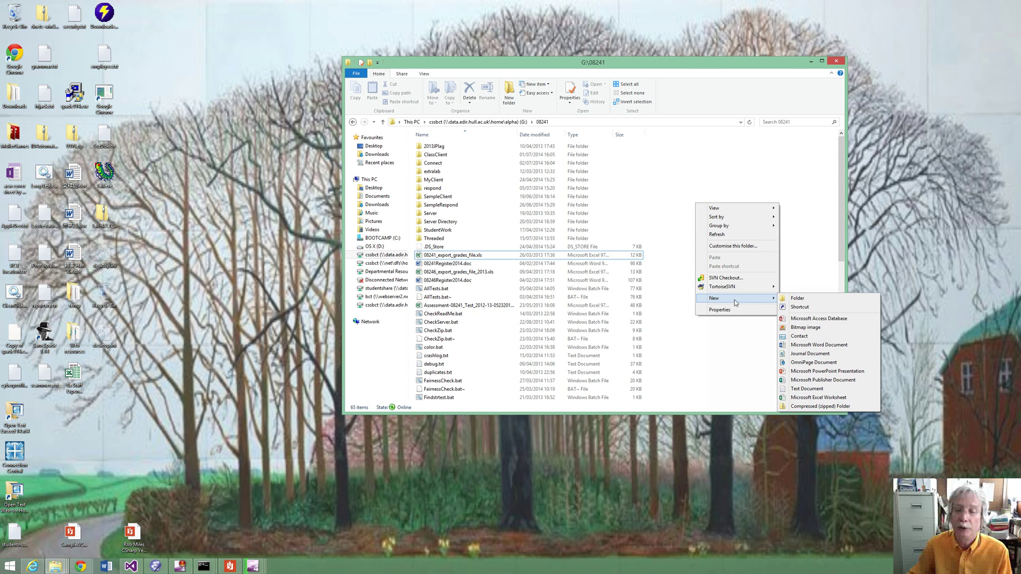
click(799, 299)
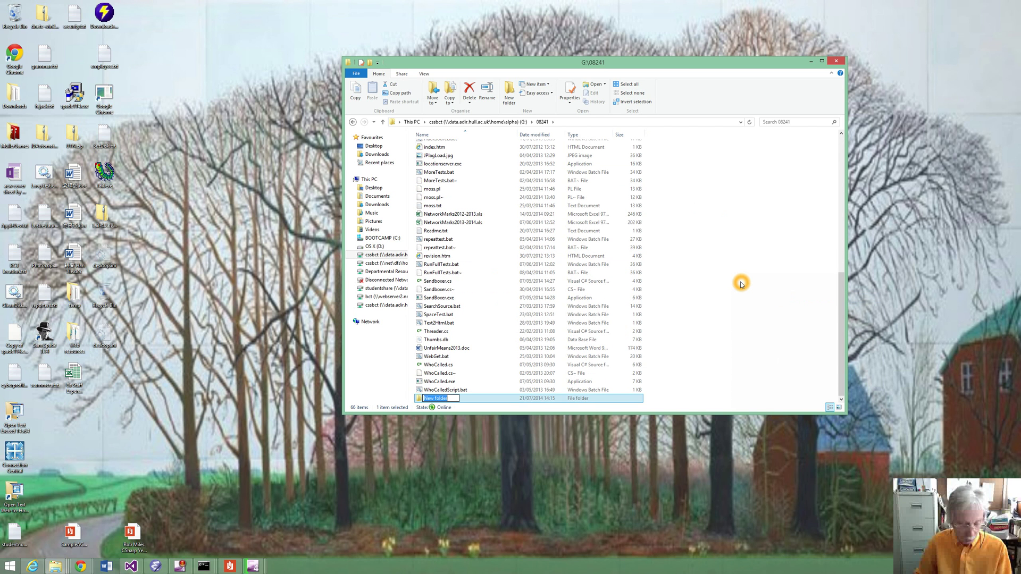
text(ACW)
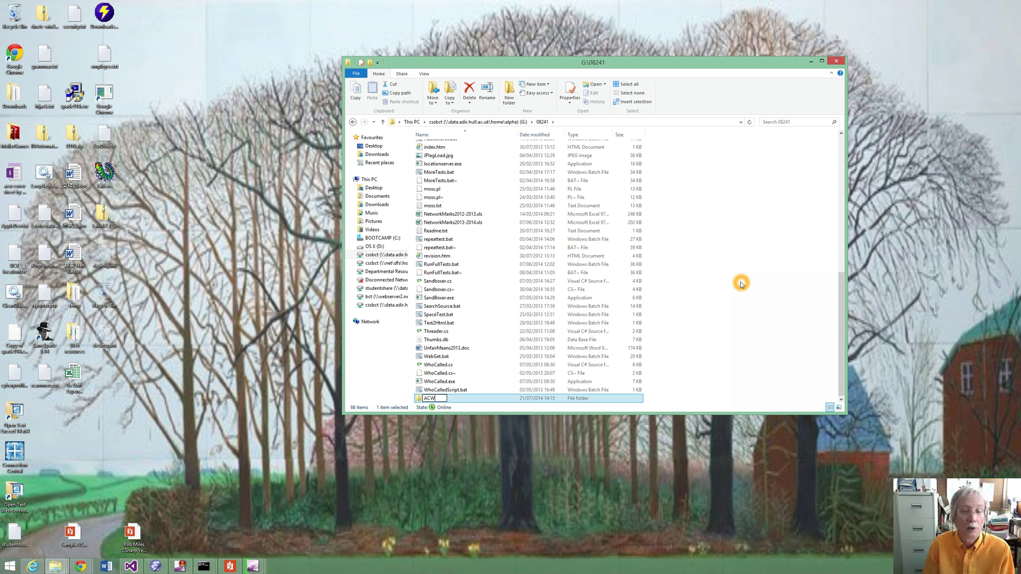
key(Return)
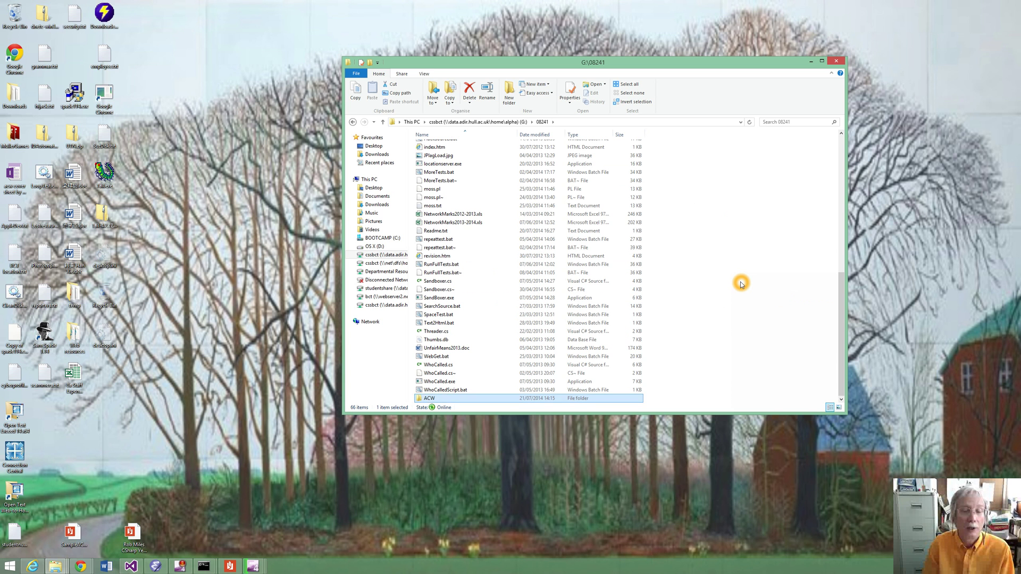
Inside ACW, create an empty text document named Readme.txt and open it in Notepad.
double_click(435, 398)
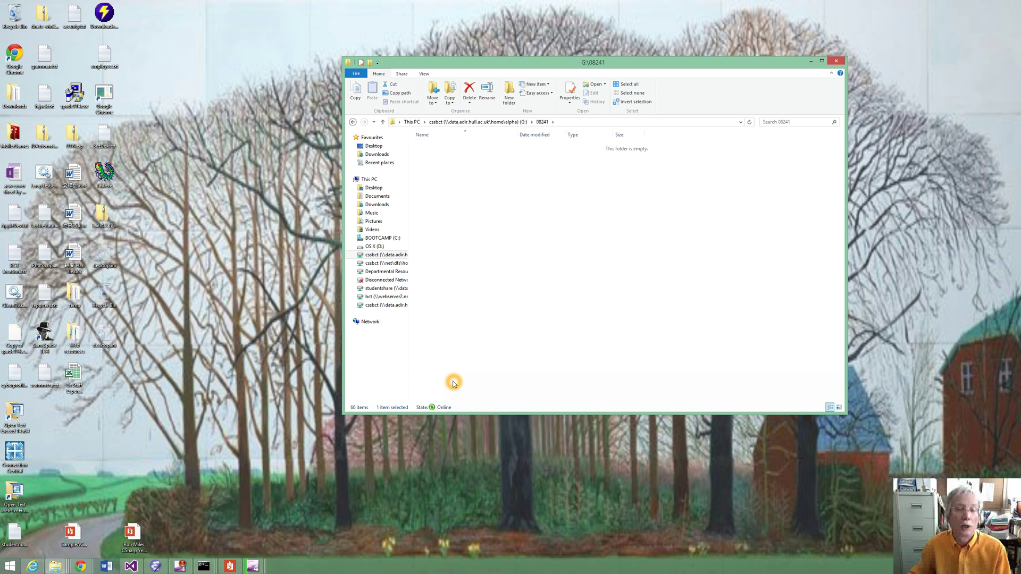
right_click(466, 201)
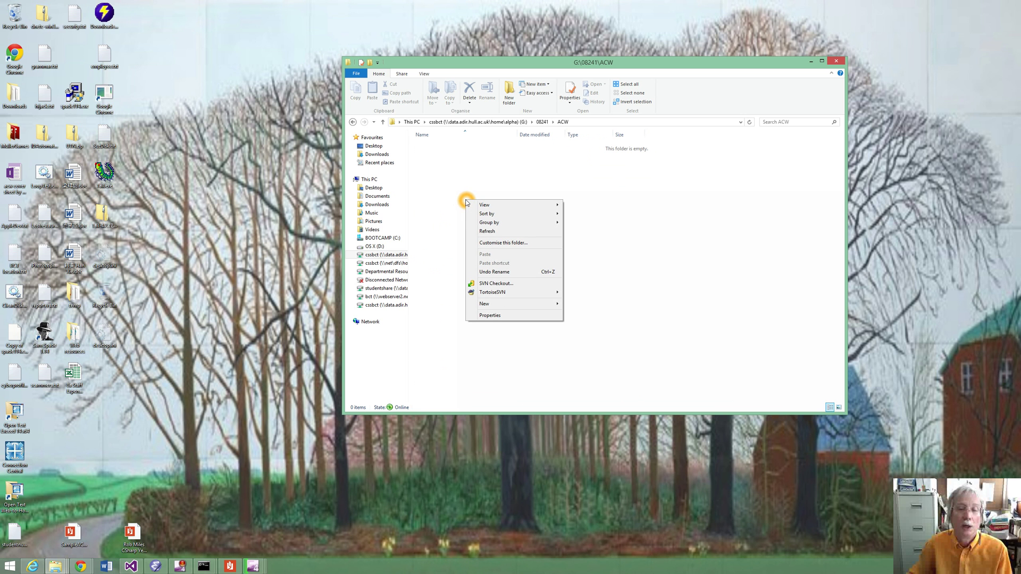
mouse_move(500, 304)
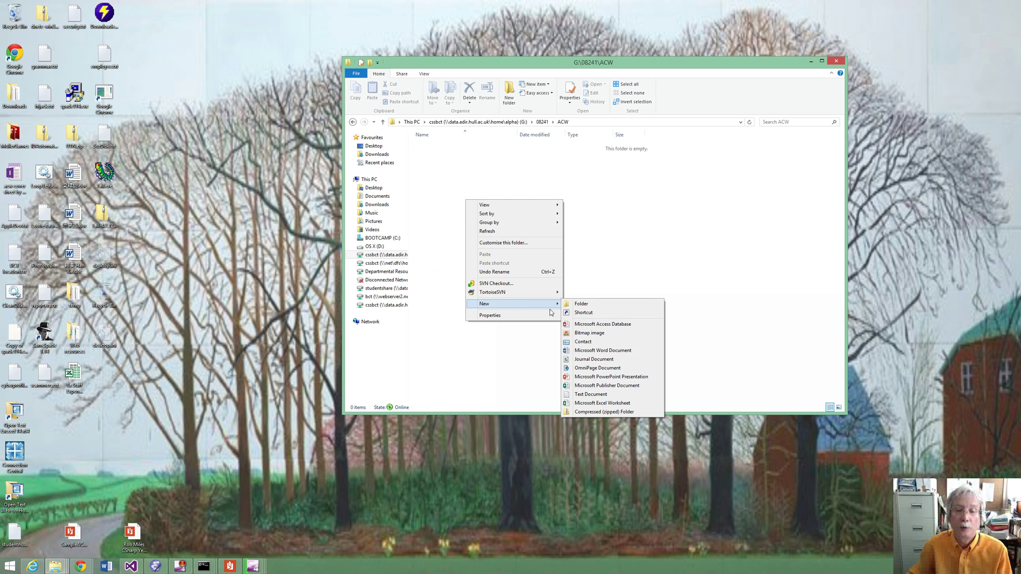
click(615, 396)
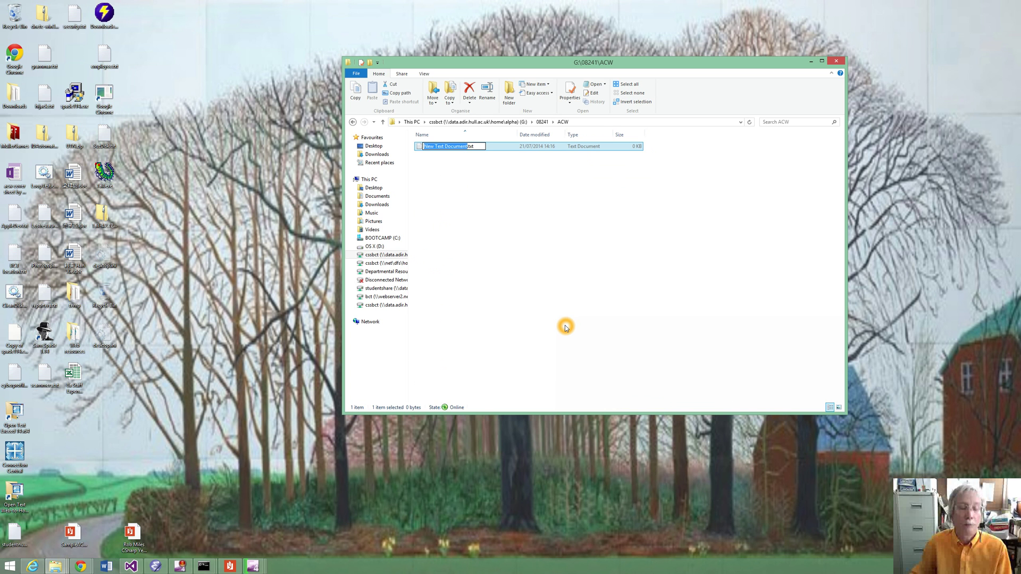
text(Readme)
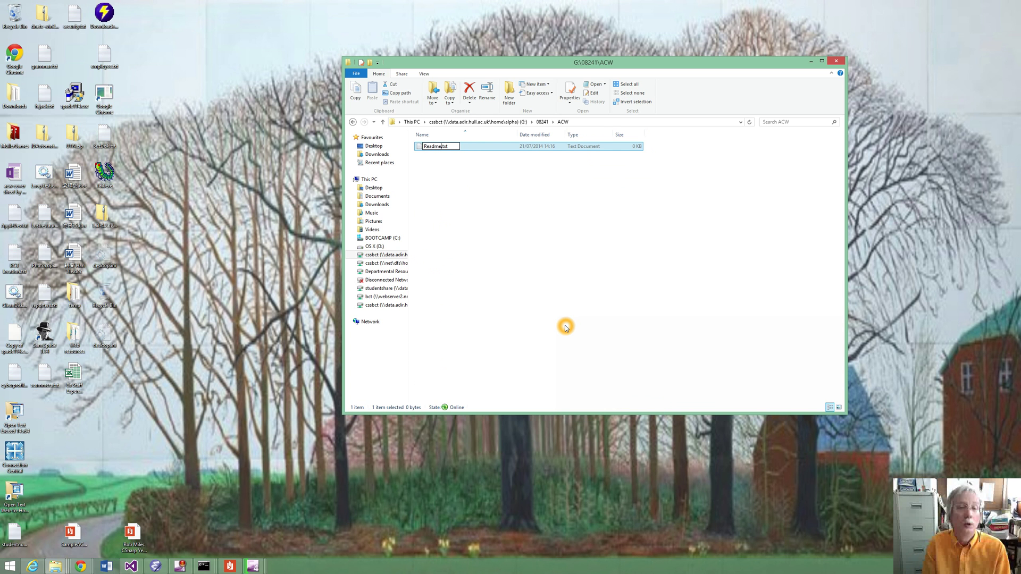
key(Return)
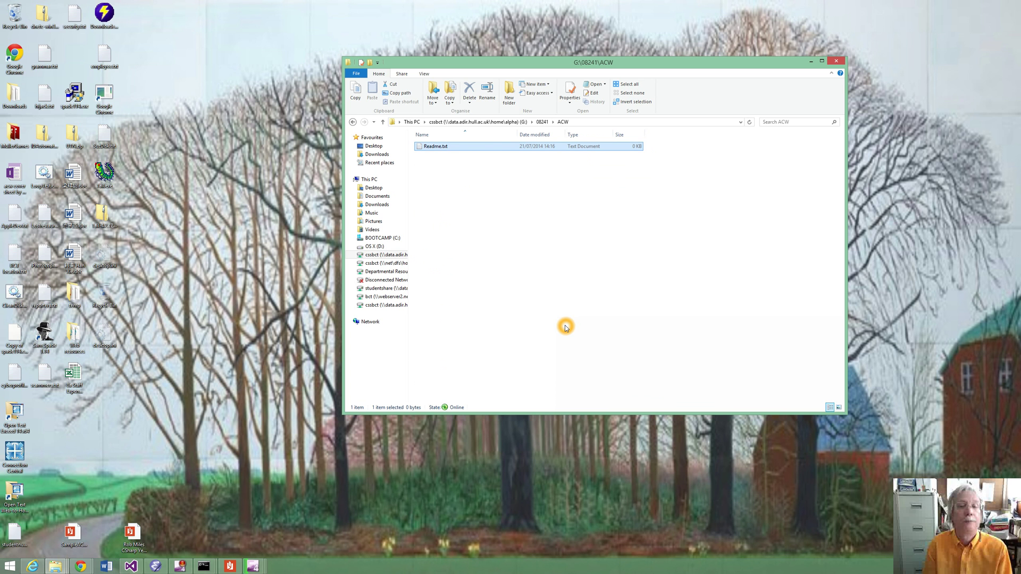
double_click(432, 147)
Write 'This is the readme file for the submission for user' followed by the pasted student number.
click(471, 219)
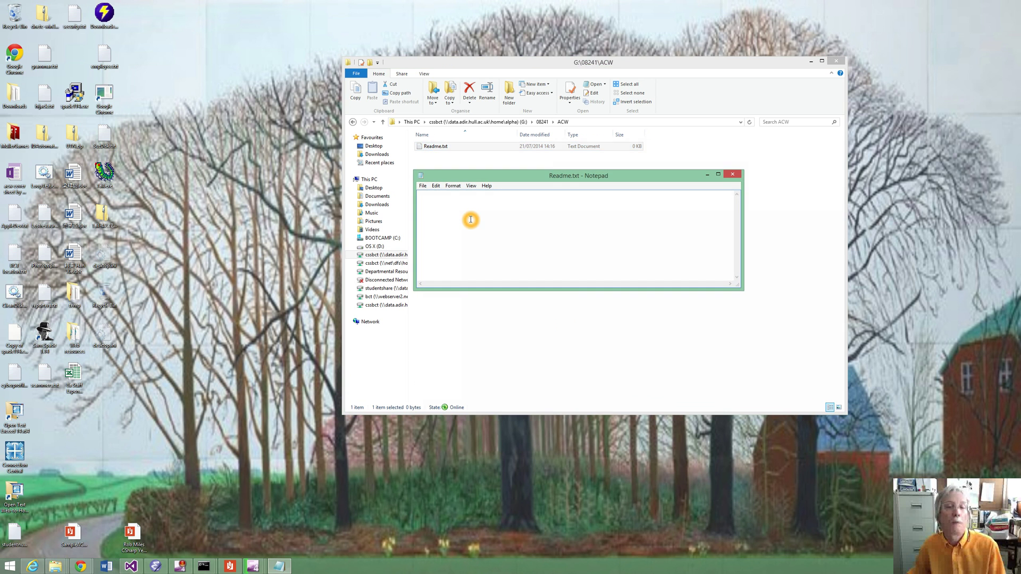
text(This)
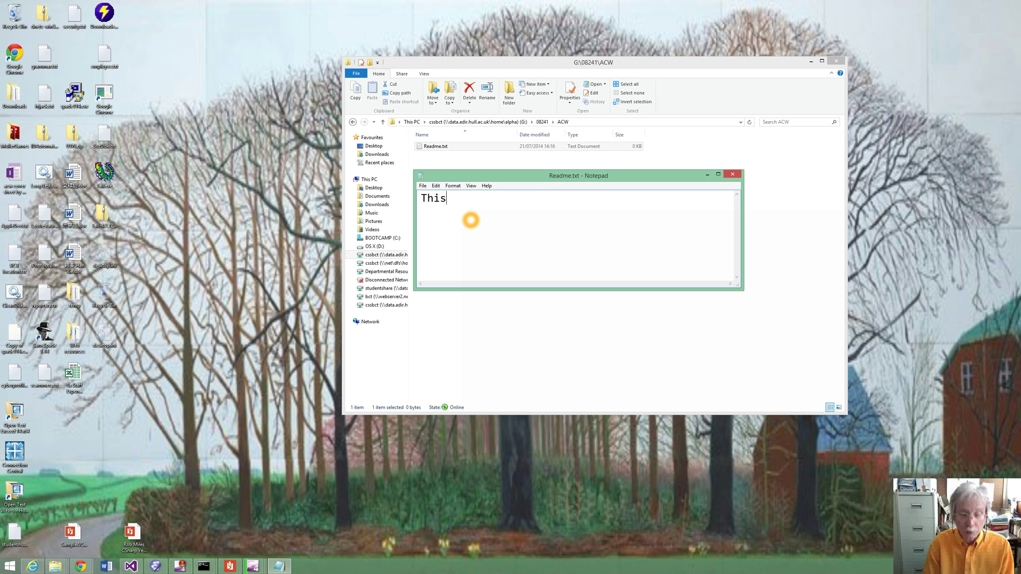
text( is the rea)
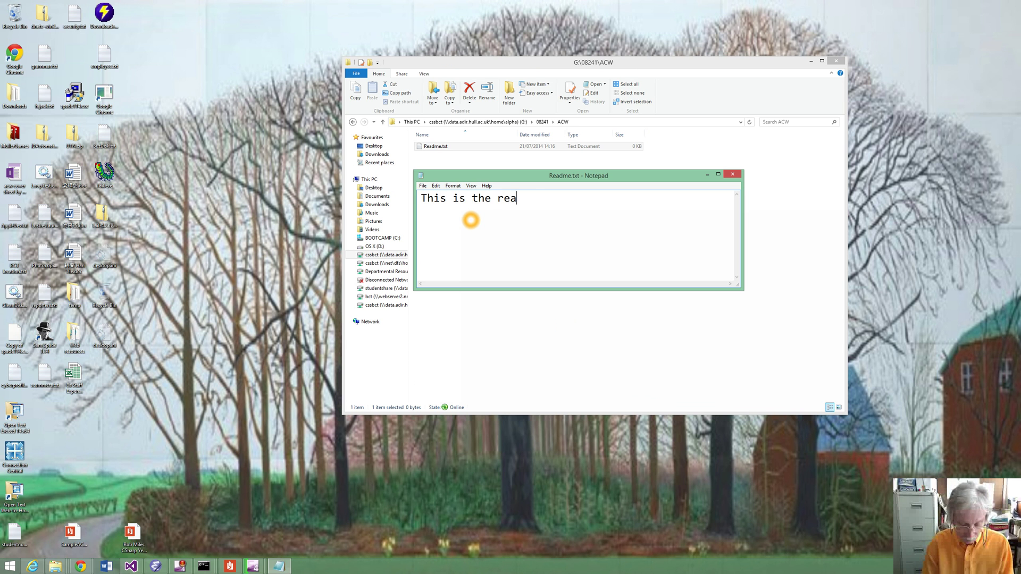
text(dme file for)
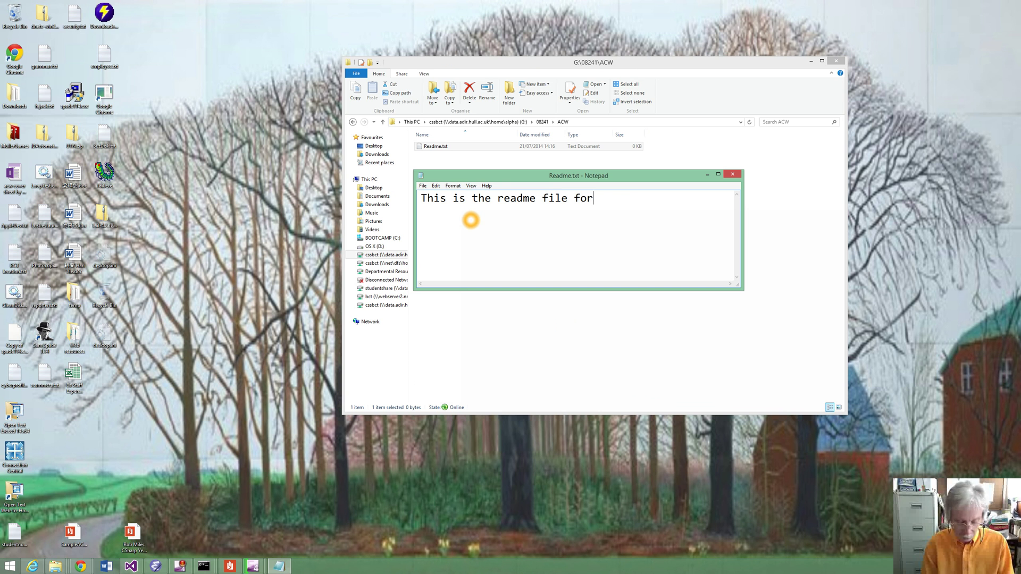
text( the sub)
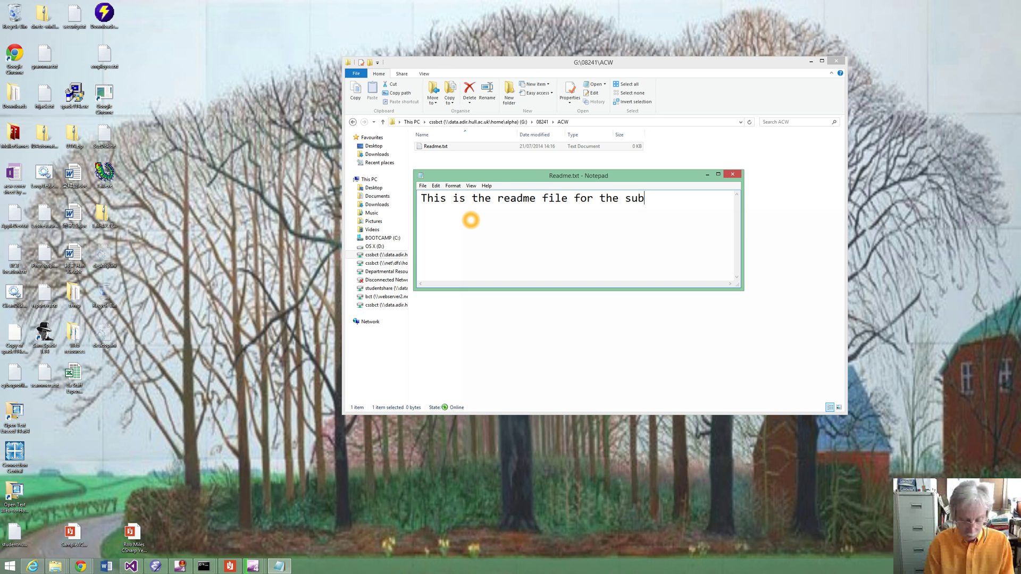
text(mission for user)
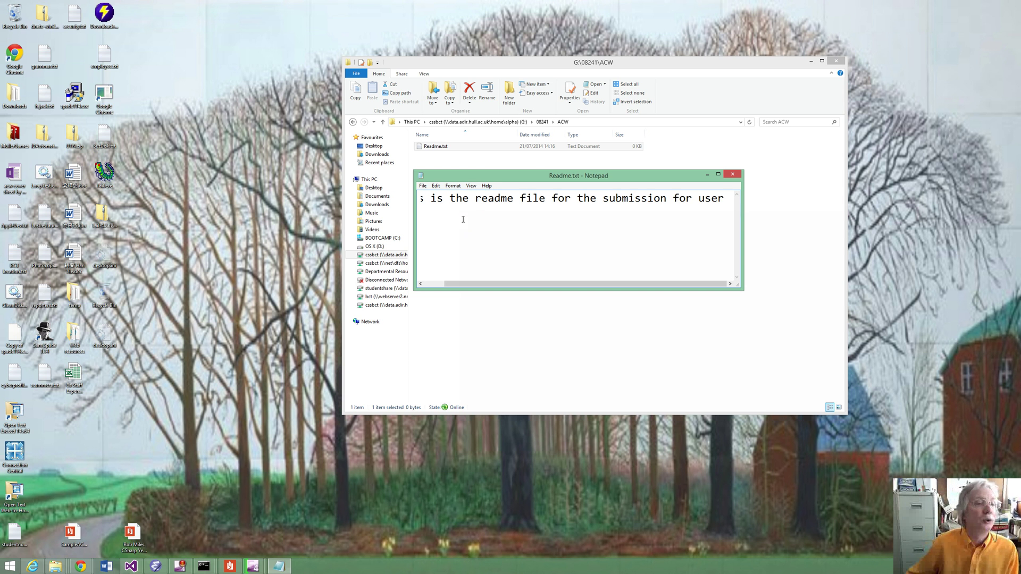
click(470, 234)
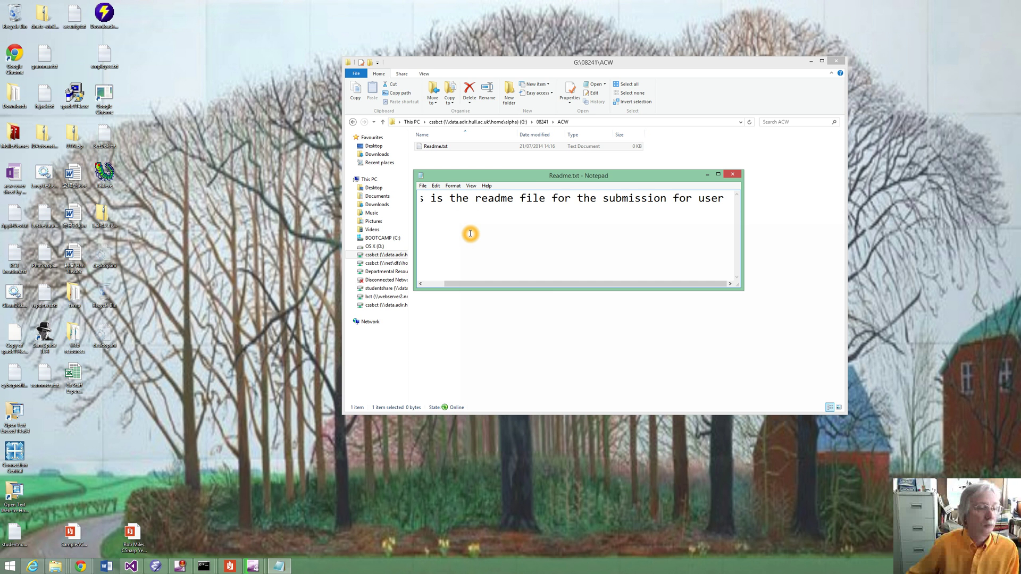
double_click(14, 532)
drag(484, 198, 405, 198)
key(ctrl+c)
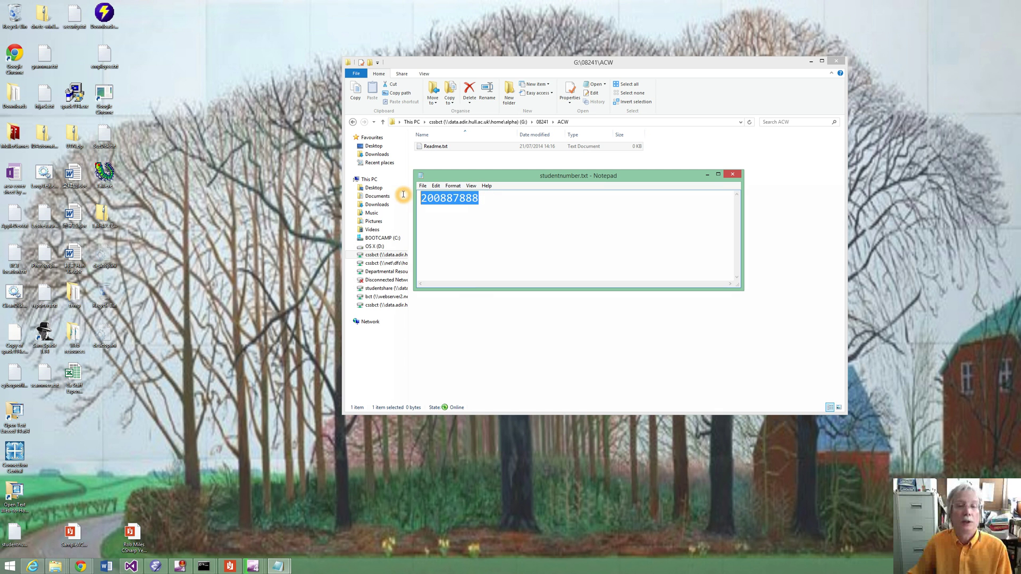
click(706, 174)
click(617, 231)
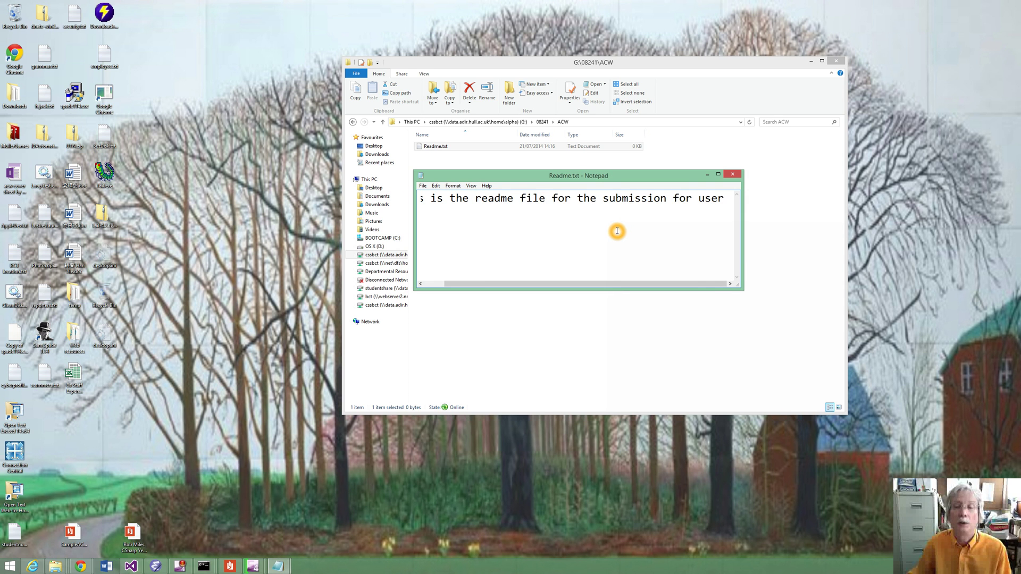
key(ctrl+v)
Add the line 'This contains the client called connect and the server called respond:#' and a dots line.
key(Return)
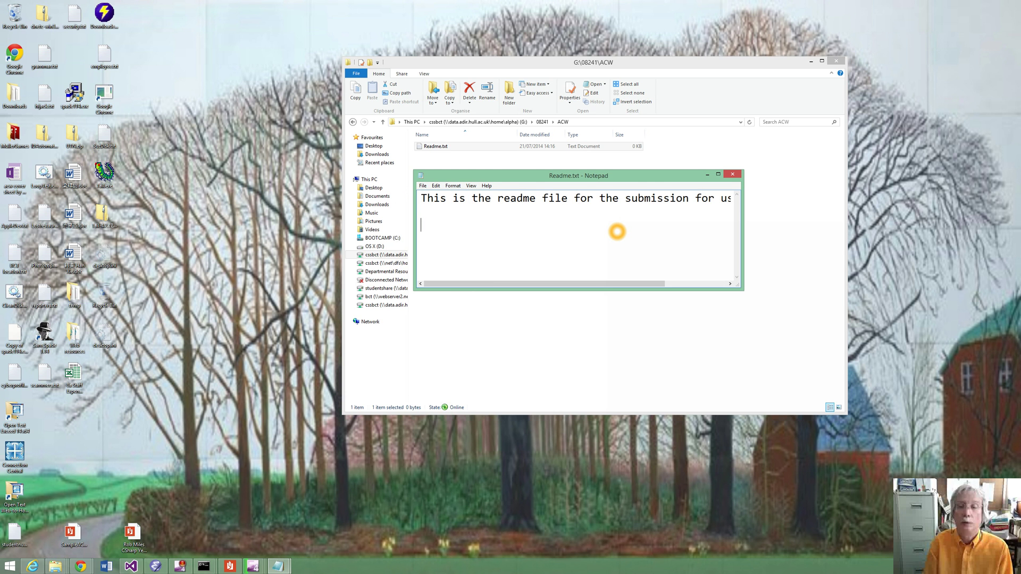
text(This)
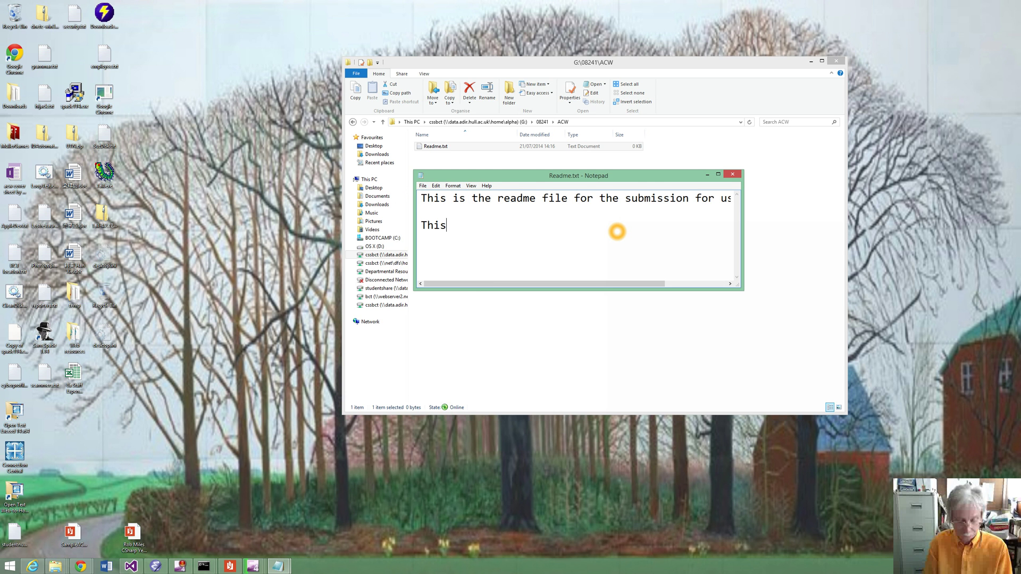
text( contains)
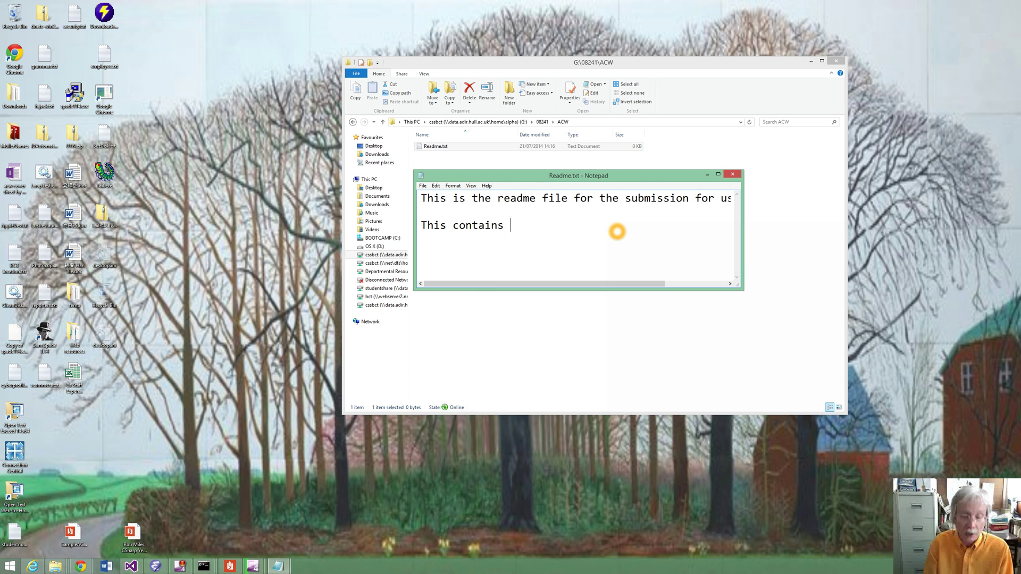
text( the client called connect and t)
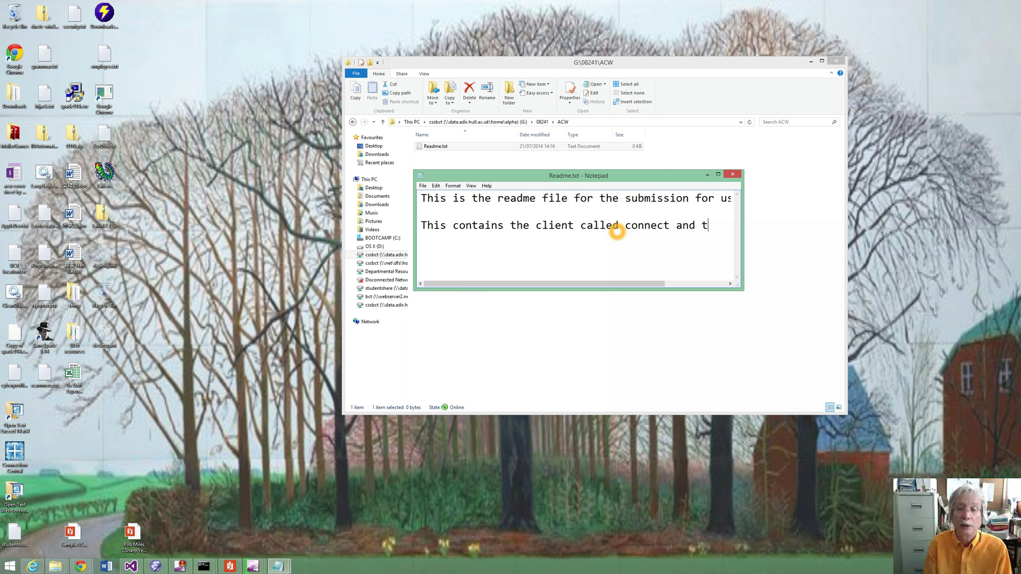
text(he server)
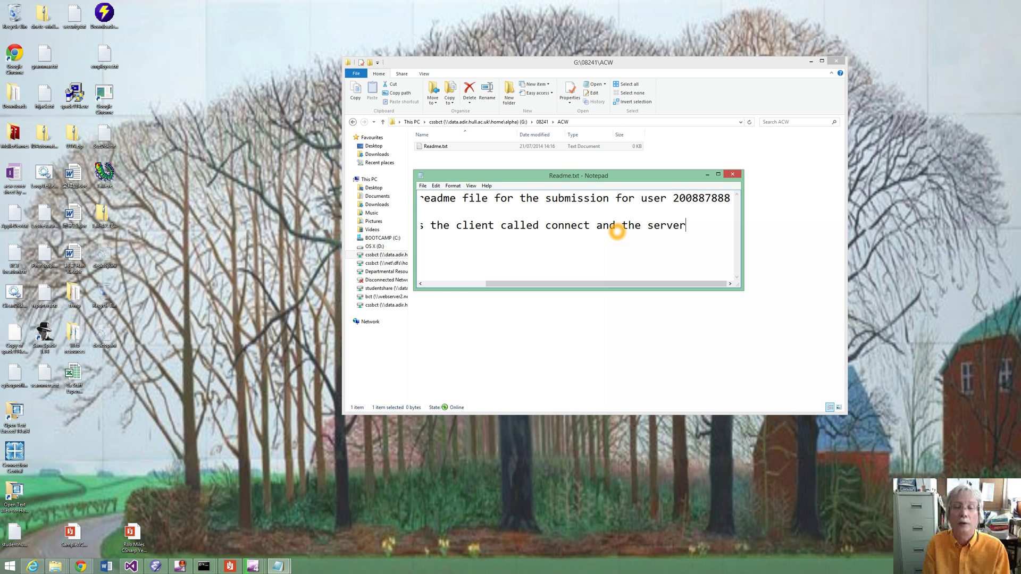
text( called respon)
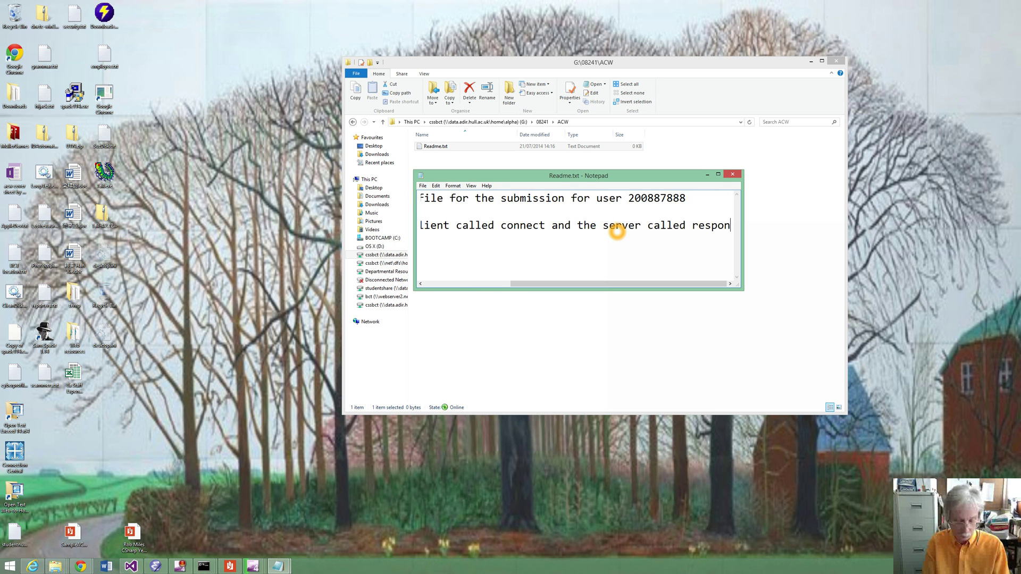
text(d:#)
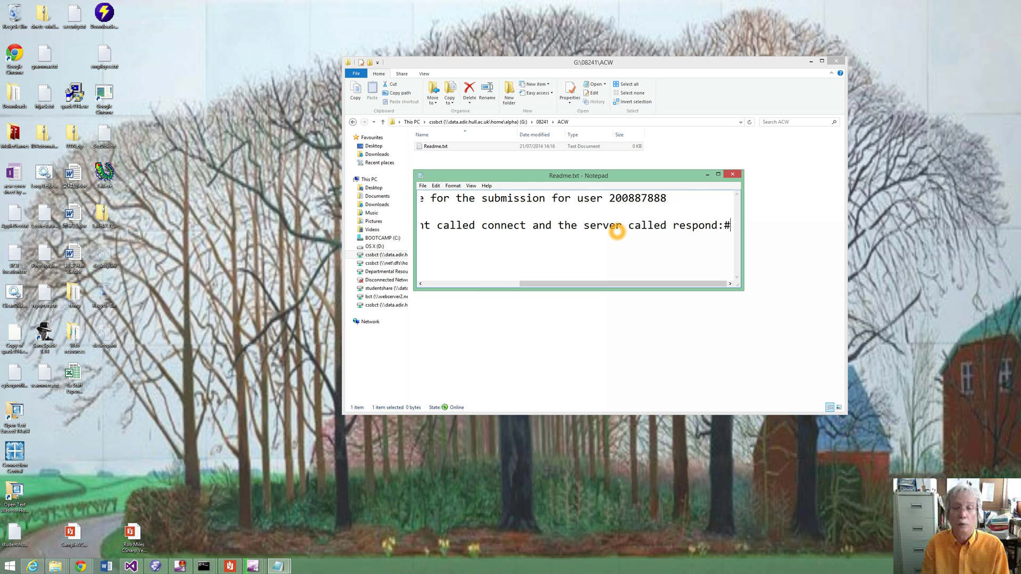
key(Return)
key(Return)
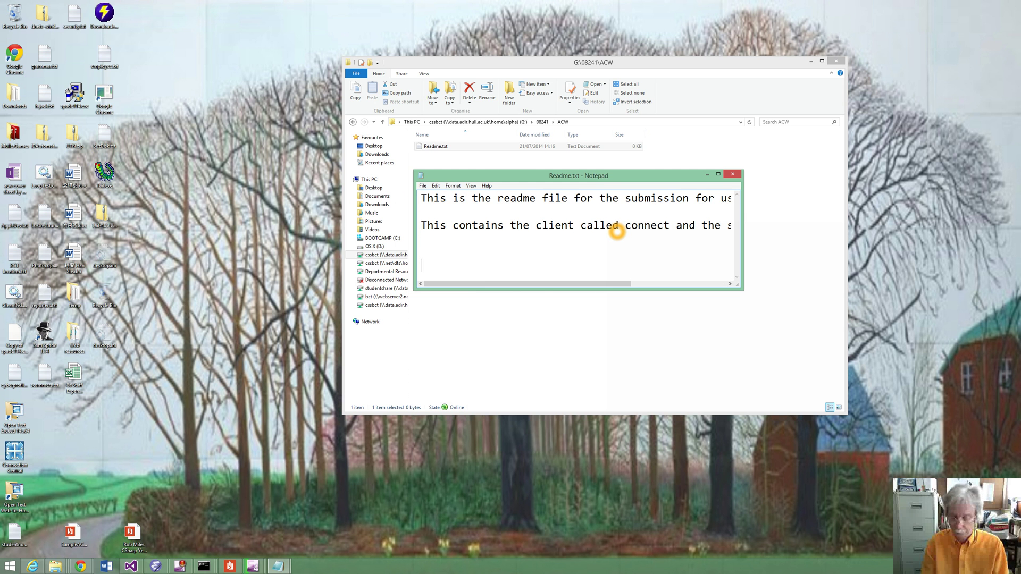
text(....)
key(Return)
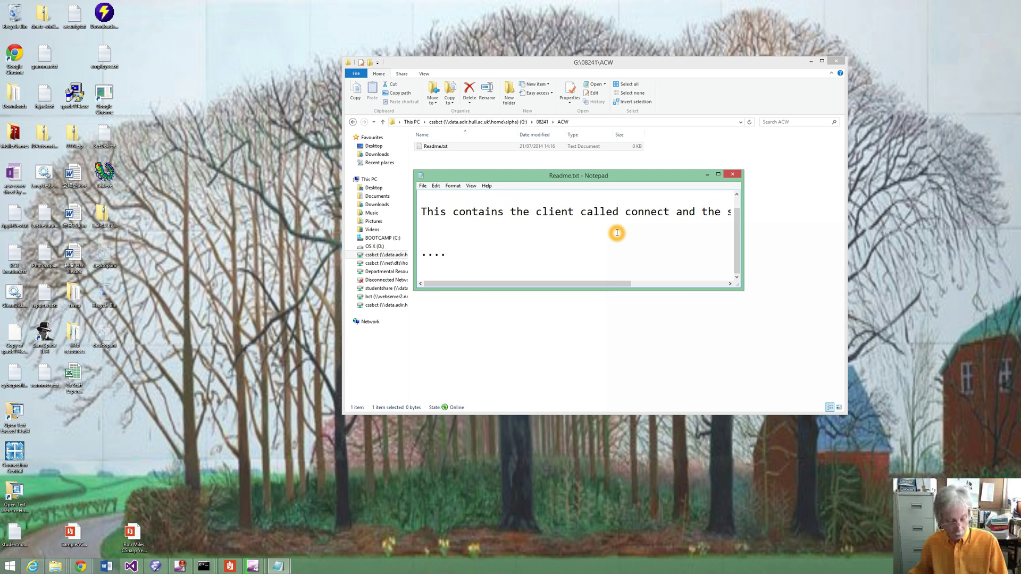
Close Notepad, saving the changes to Readme.txt.
click(733, 174)
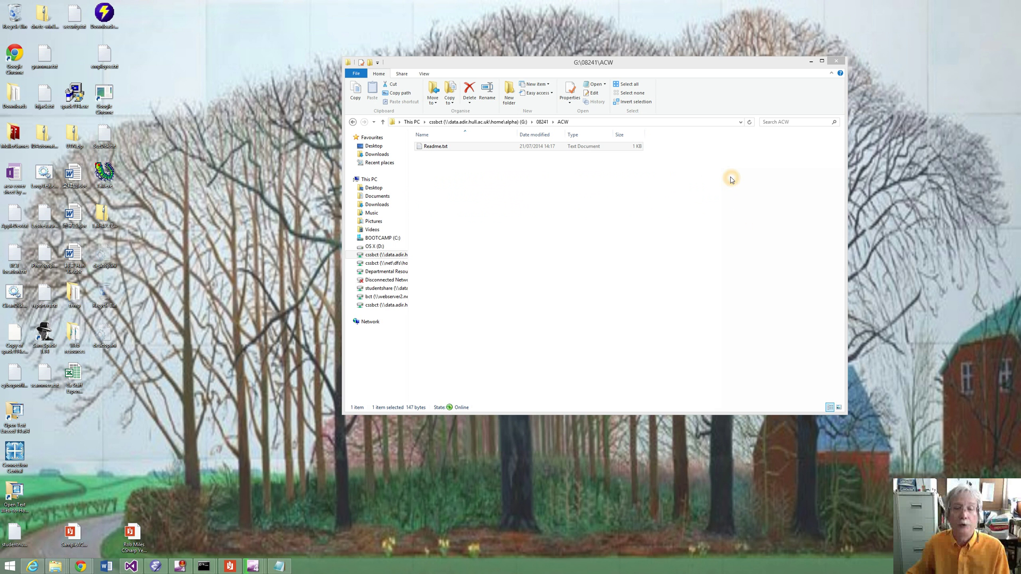
click(429, 214)
click(467, 187)
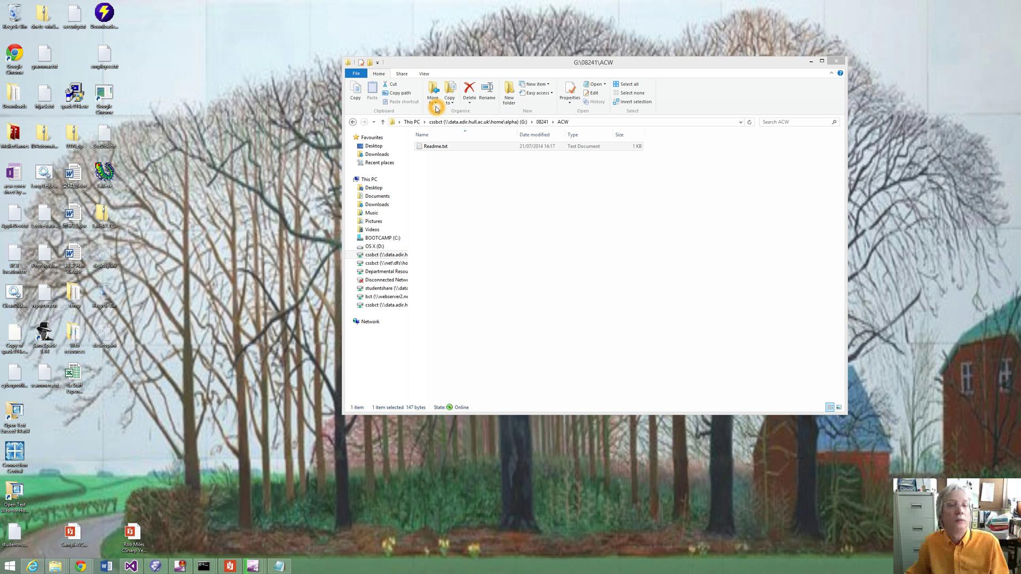
Copy the Connect and respond folders from G:\08241 into ACW, then return to G:\08241.
click(383, 123)
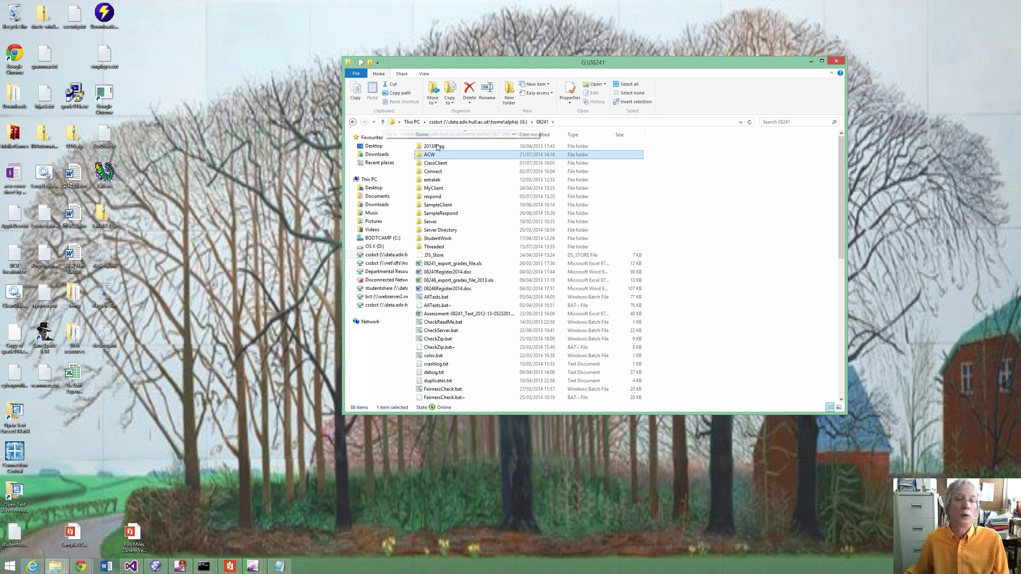
click(439, 171)
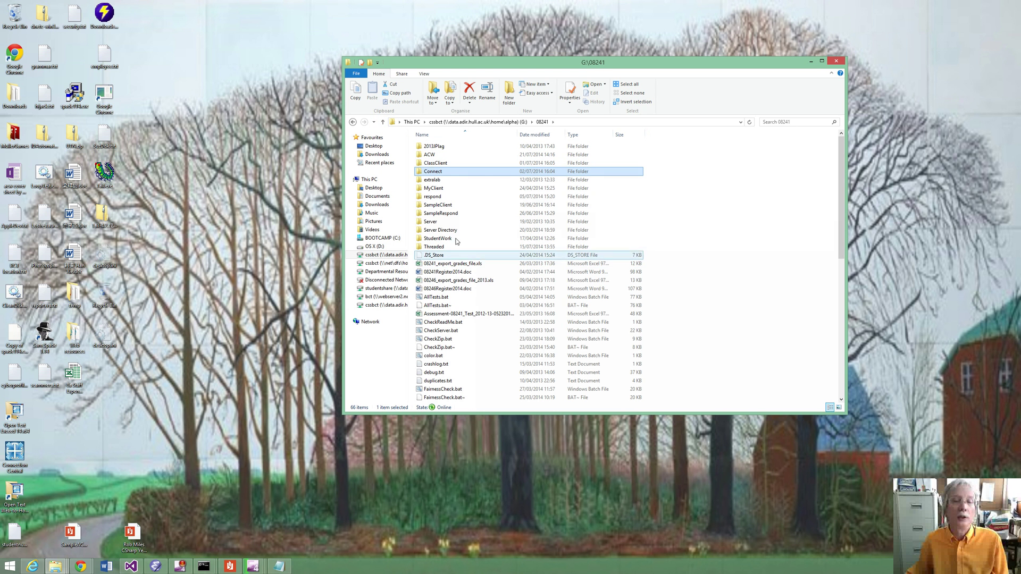
ctrl+click(439, 224)
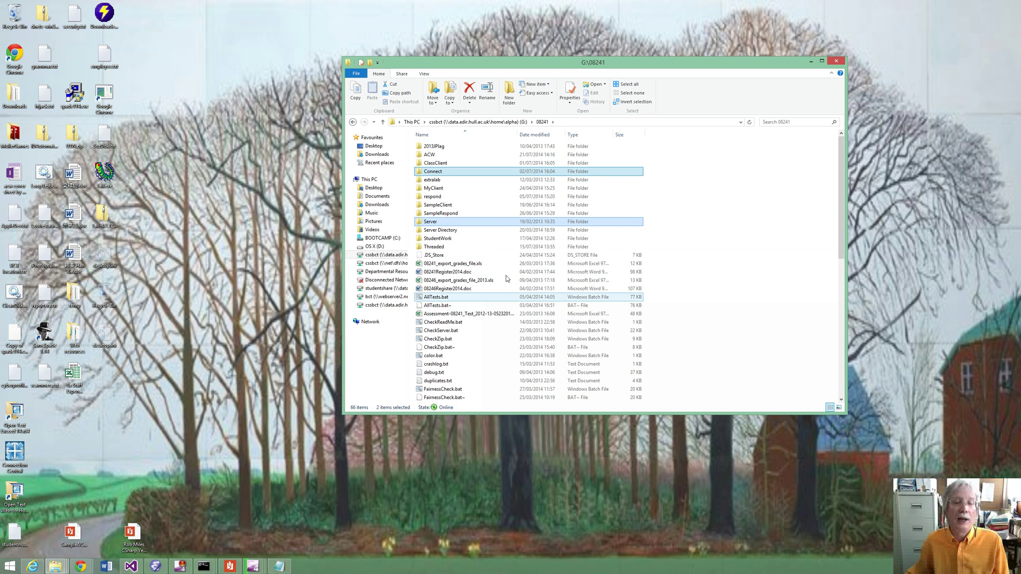
drag(439, 197, 441, 171)
ctrl+click(441, 172)
right_click(442, 172)
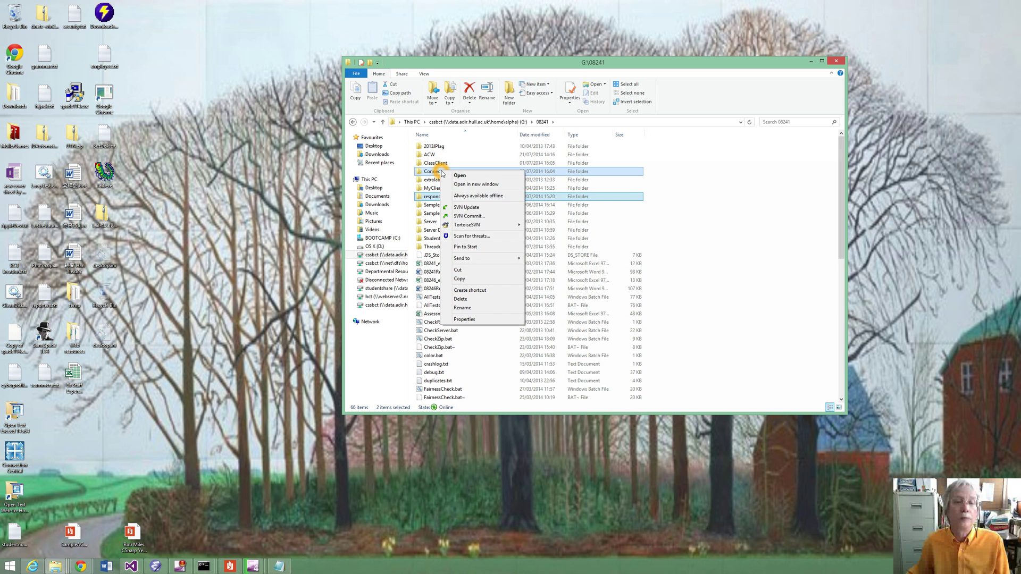
click(459, 279)
double_click(436, 155)
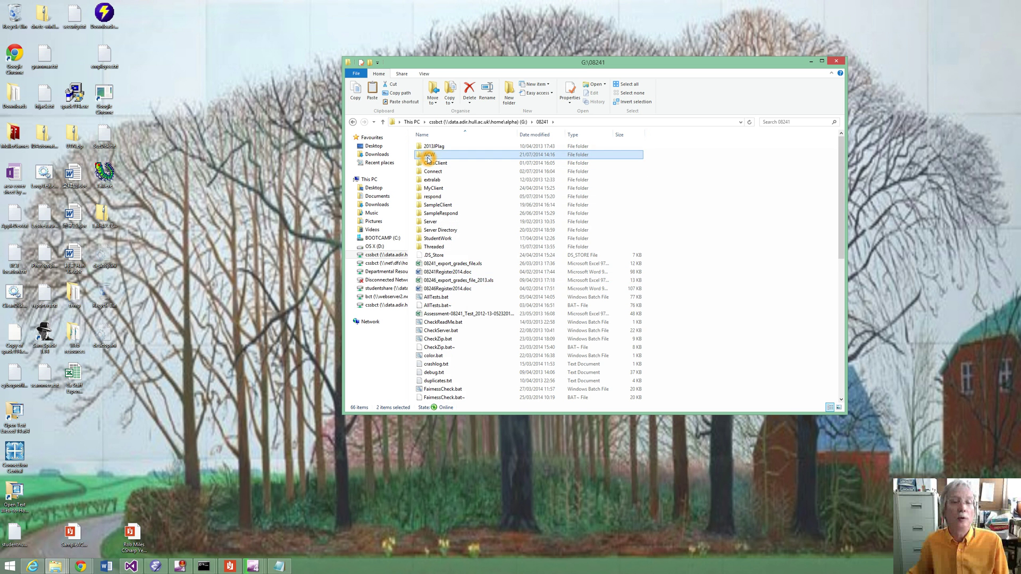
right_click(451, 215)
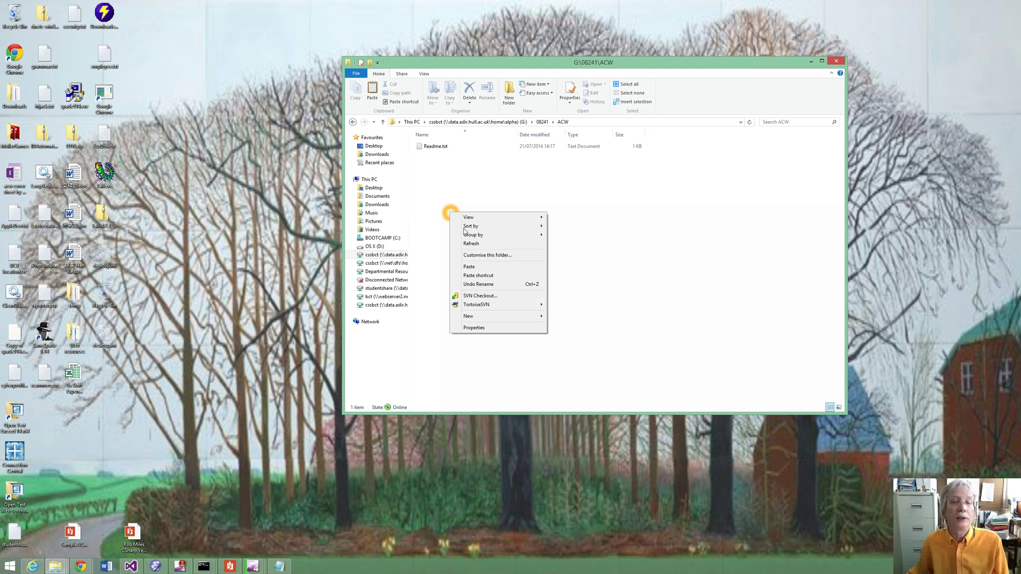
click(504, 269)
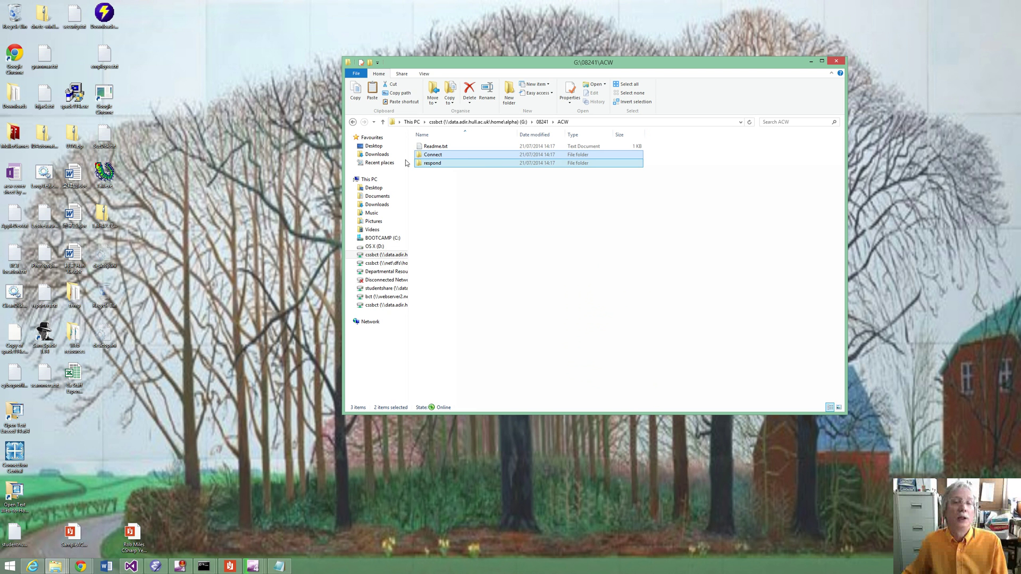
click(383, 122)
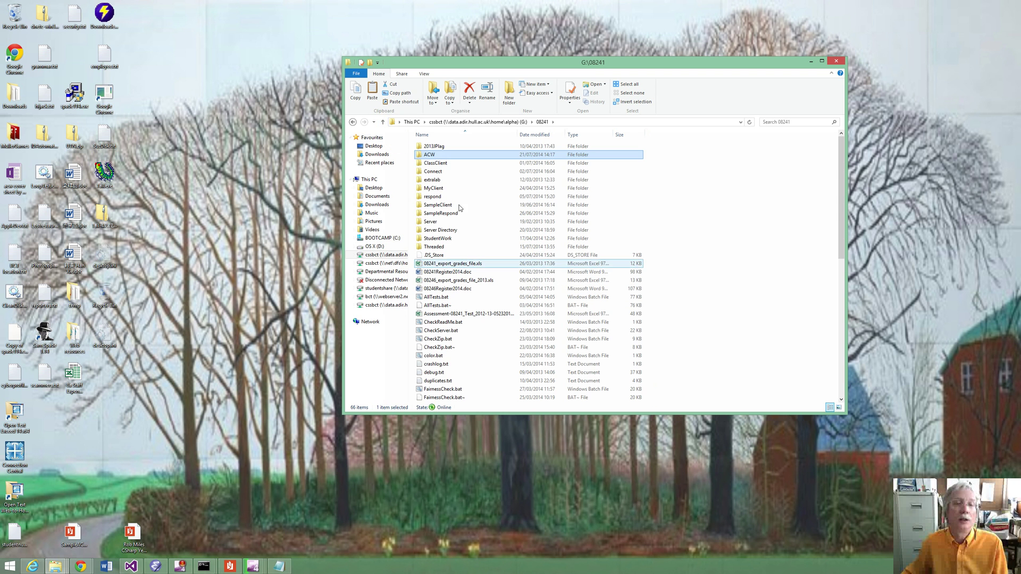
Compress ACW into ACW.zip and bring the command prompt window forward.
right_click(428, 155)
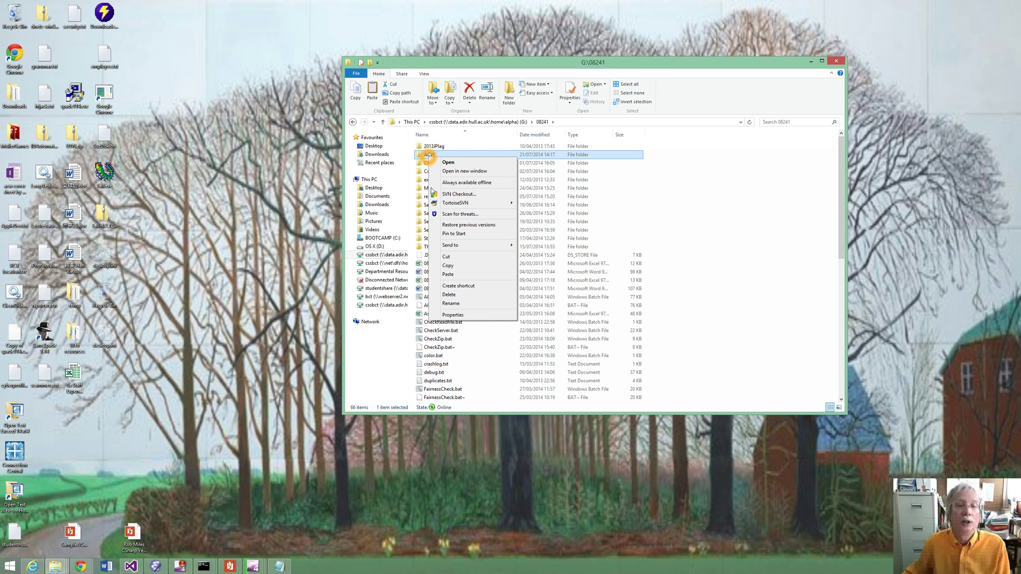
mouse_move(456, 249)
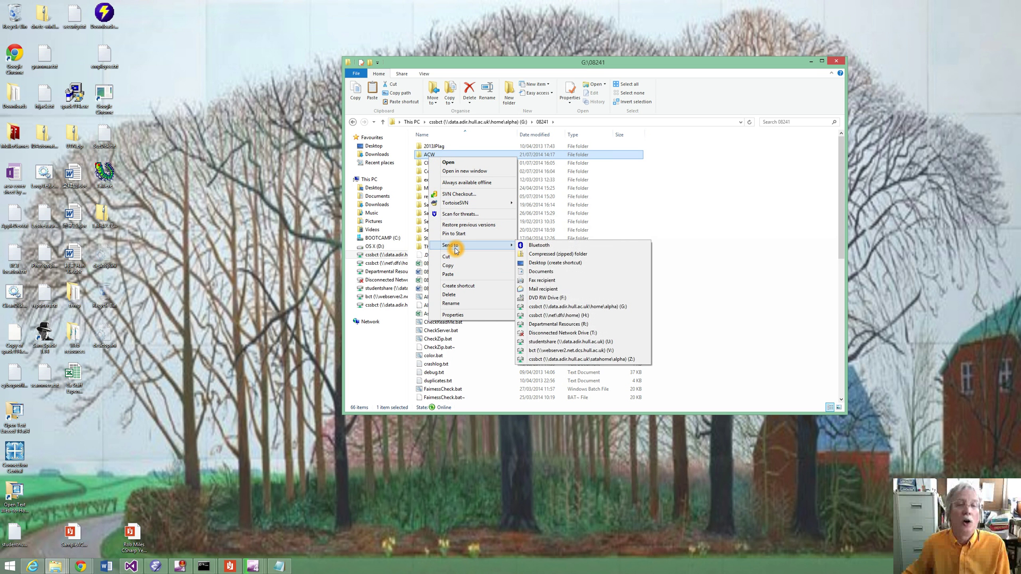
click(562, 258)
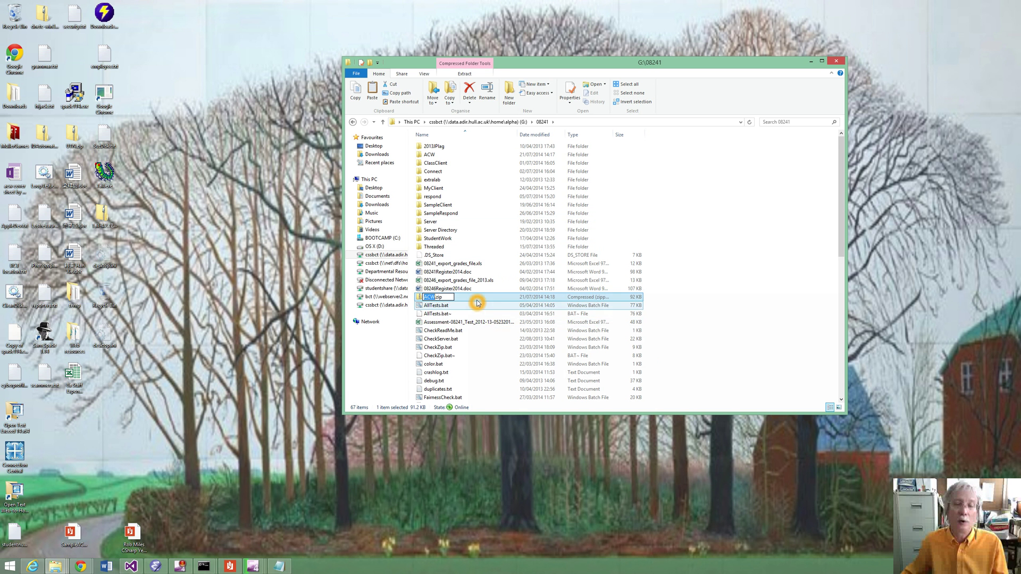
click(206, 567)
click(249, 527)
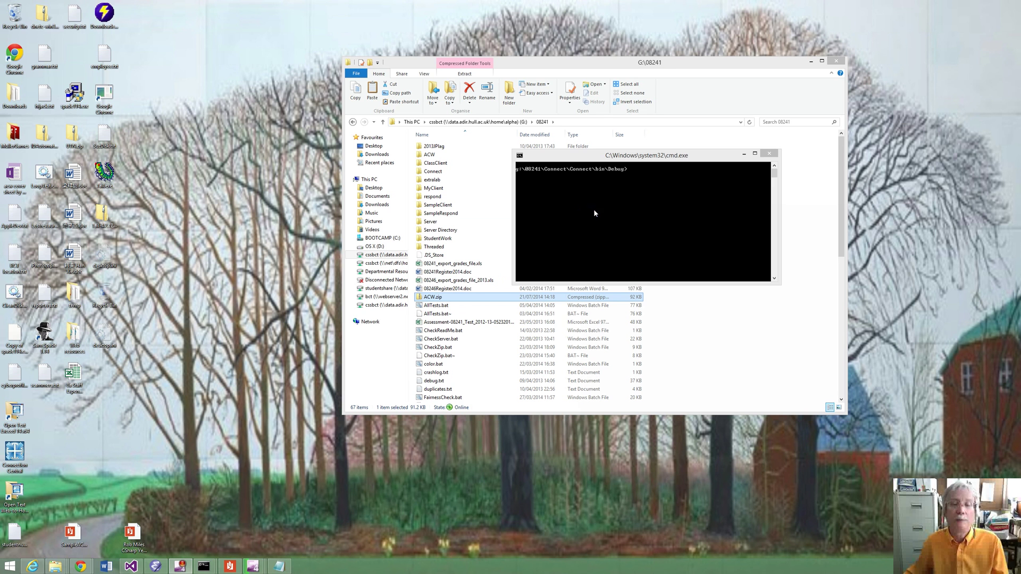
Run CheckZip g:\08241\ACW.zip and review which files it includes and flags.
click(604, 214)
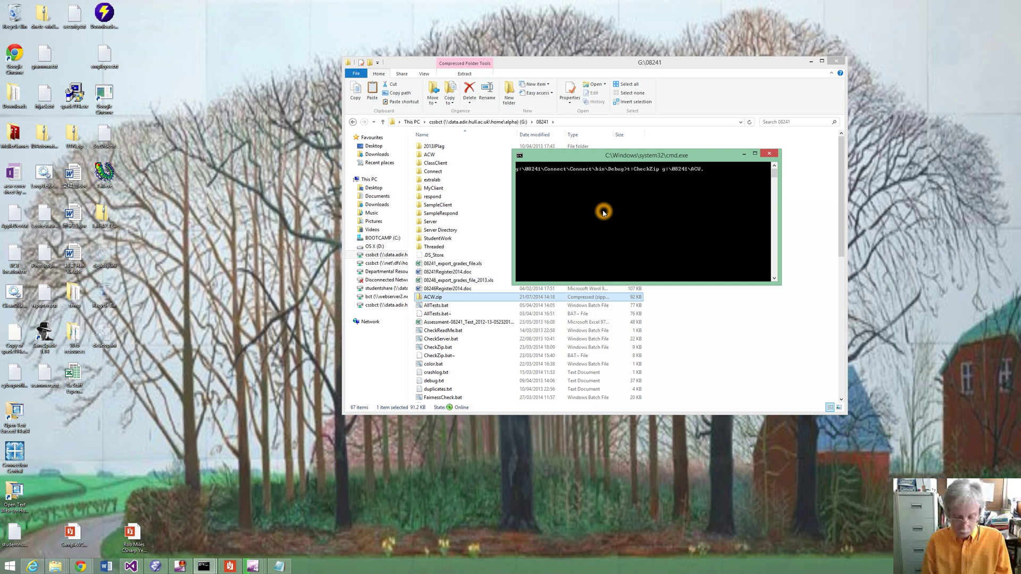
key(Return)
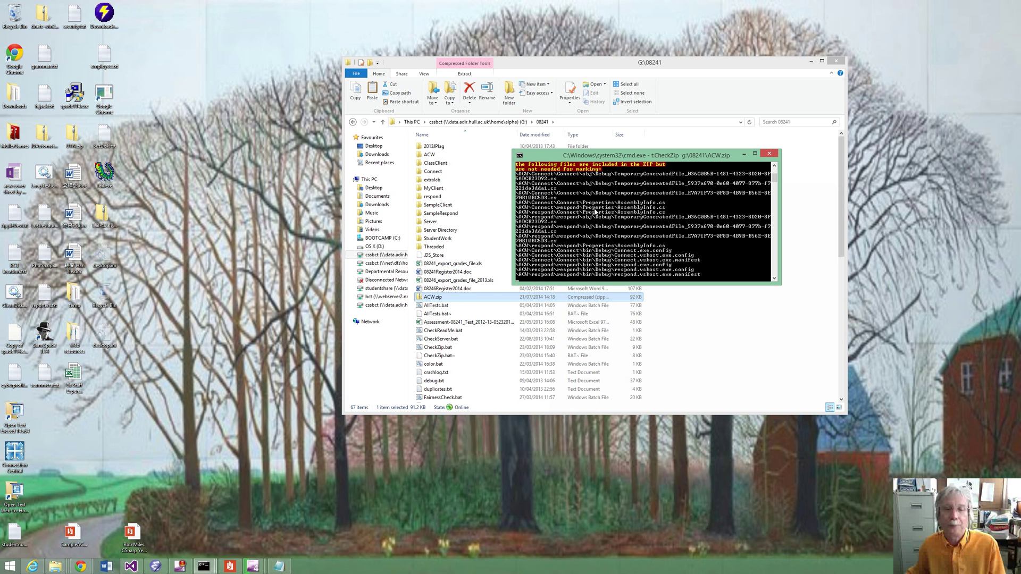
click(636, 199)
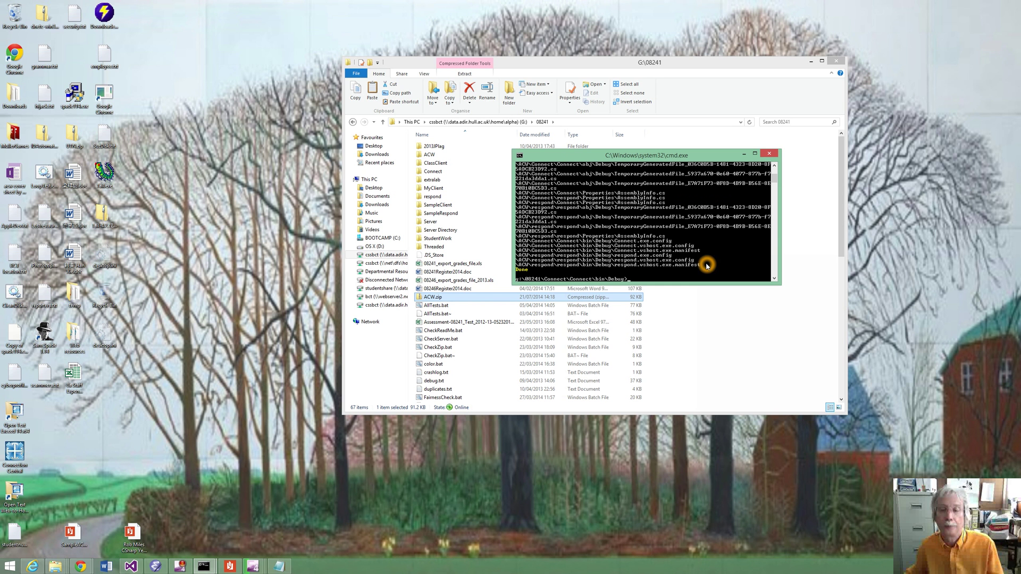
click(700, 59)
Delete the old ACW.zip from G:\08241.
right_click(440, 300)
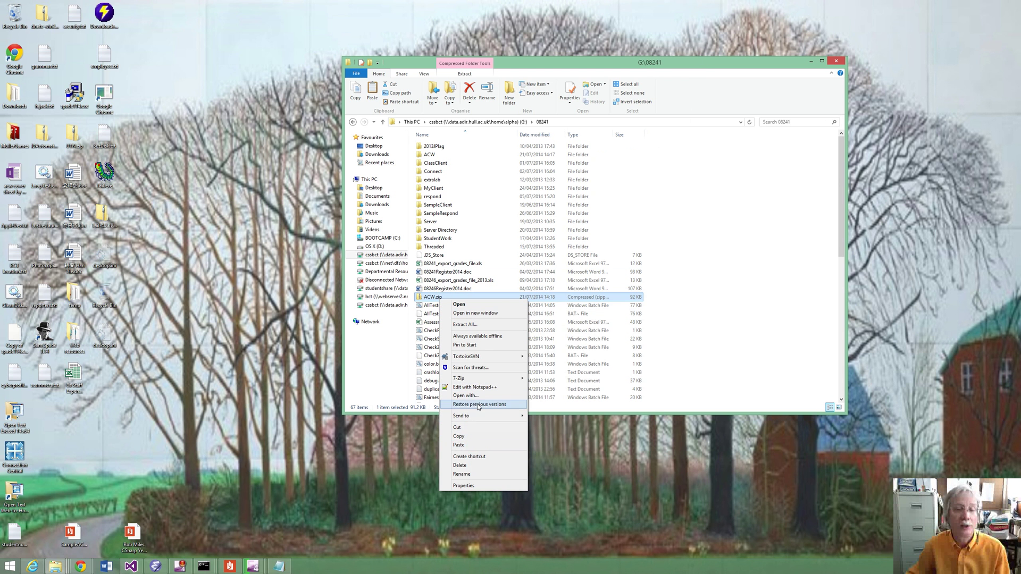
click(467, 465)
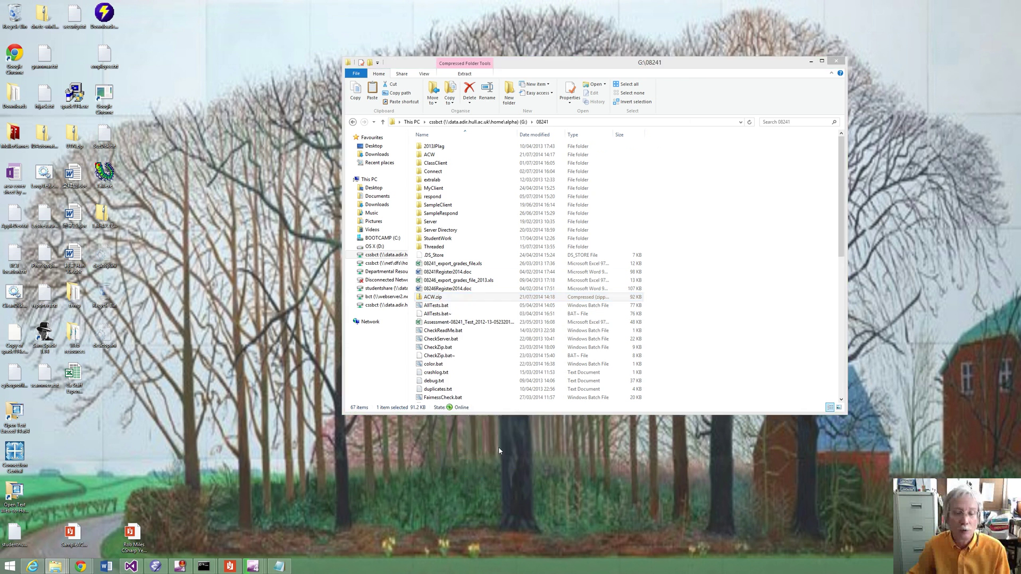
click(539, 316)
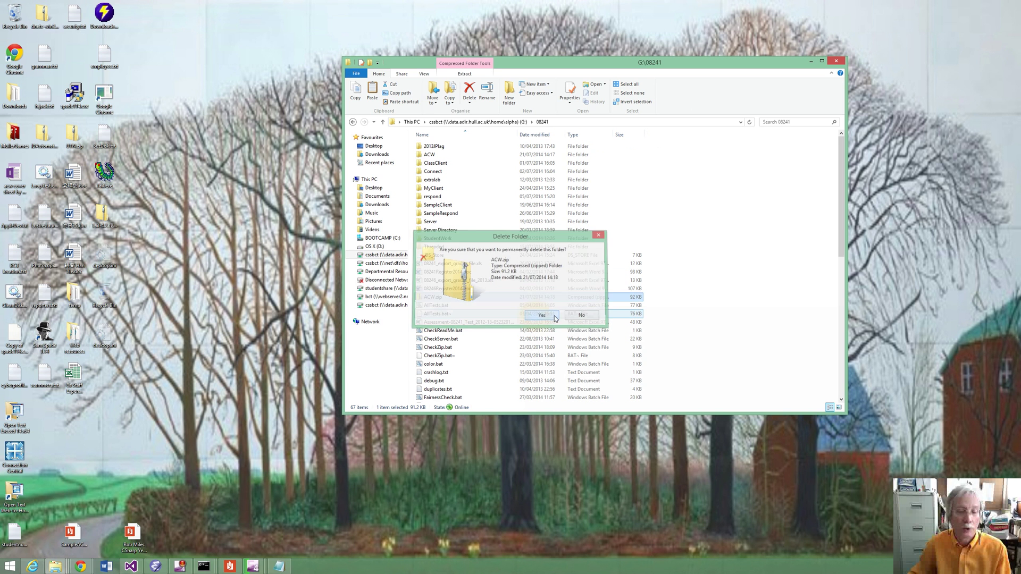
Zip Connect, respond and Readme.txt inside ACW into an archive named respond.zip.
double_click(425, 154)
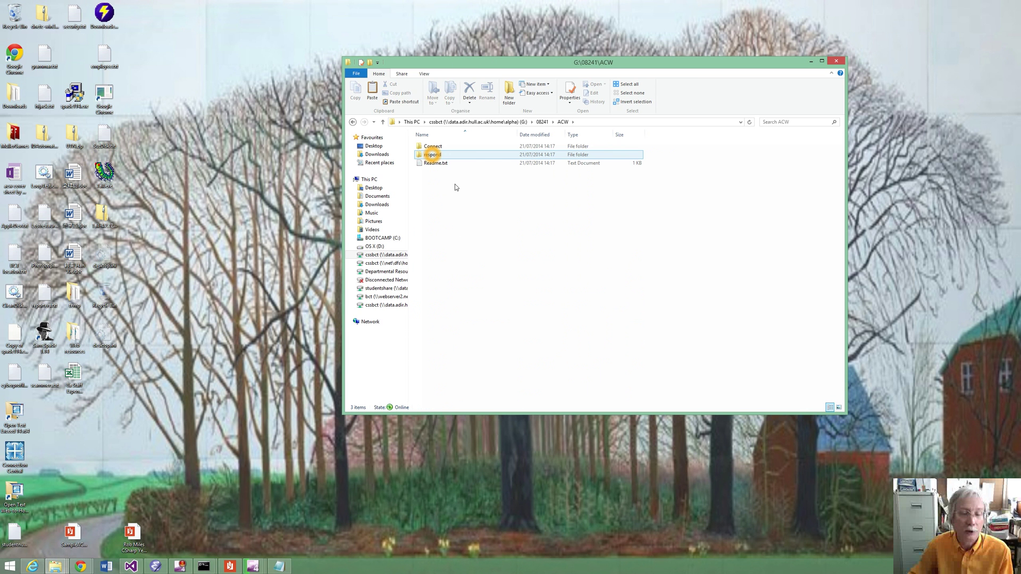
click(463, 195)
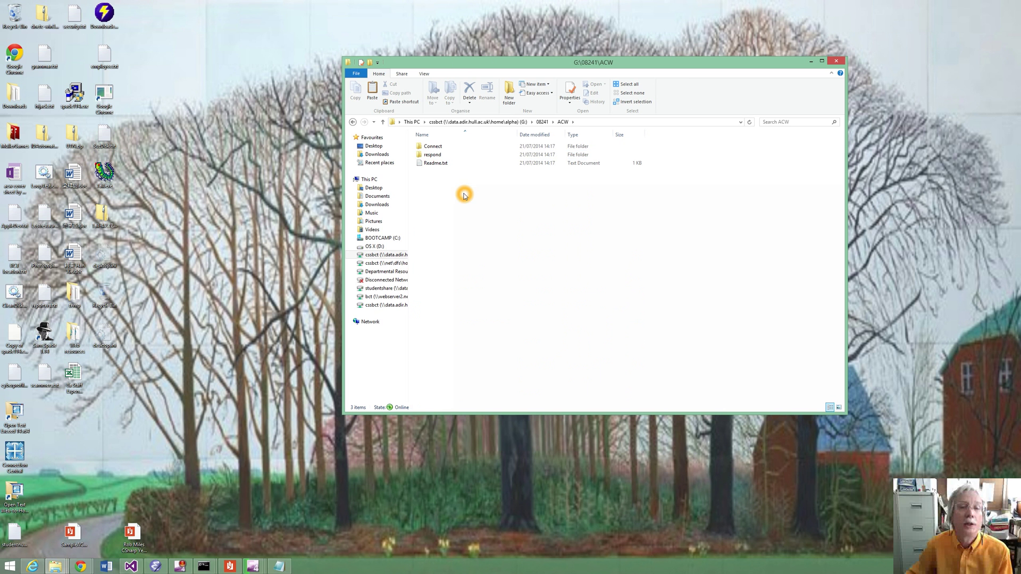
click(457, 191)
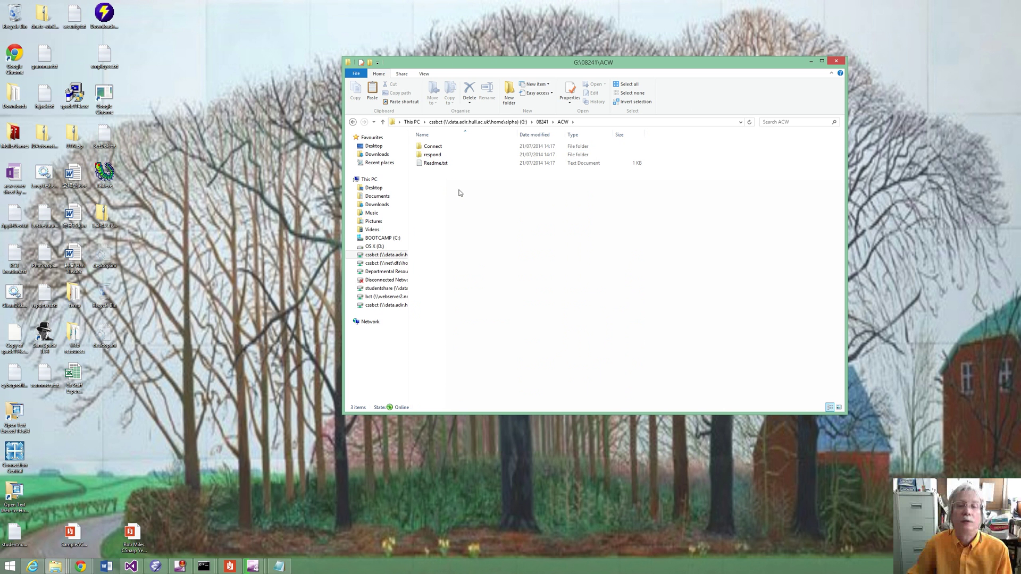
drag(460, 192, 418, 133)
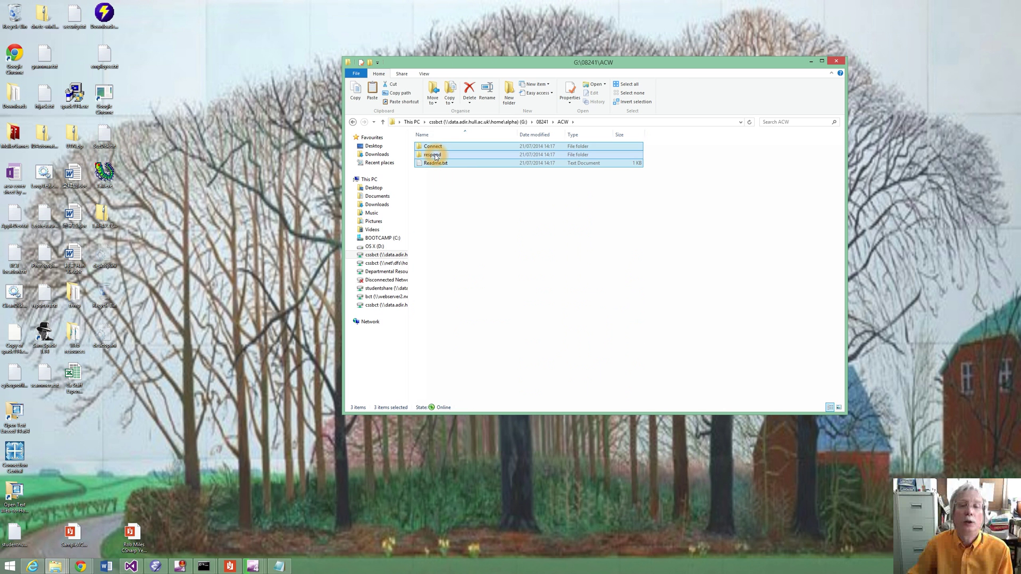
right_click(435, 155)
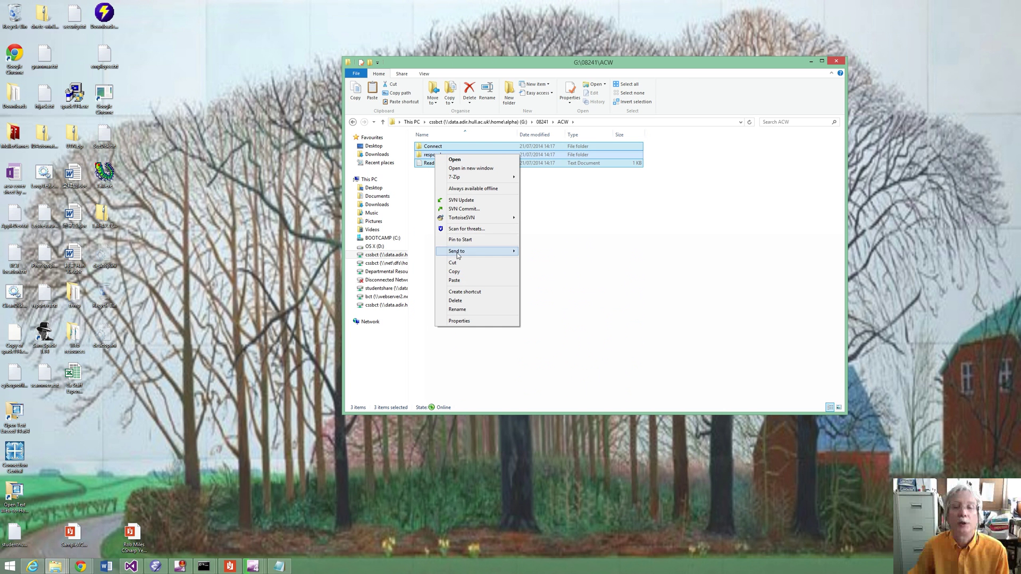
mouse_move(471, 253)
click(545, 261)
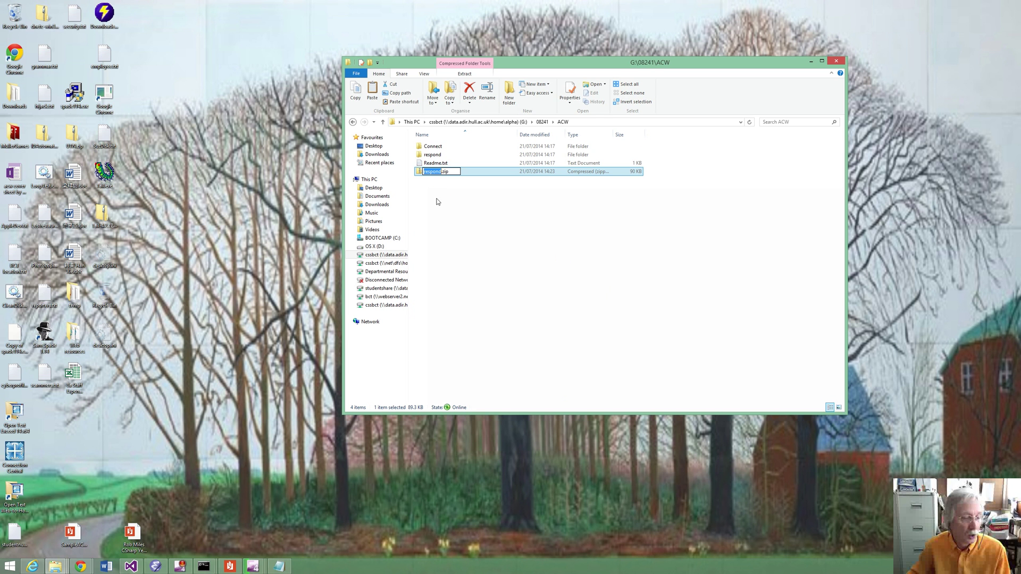
click(454, 209)
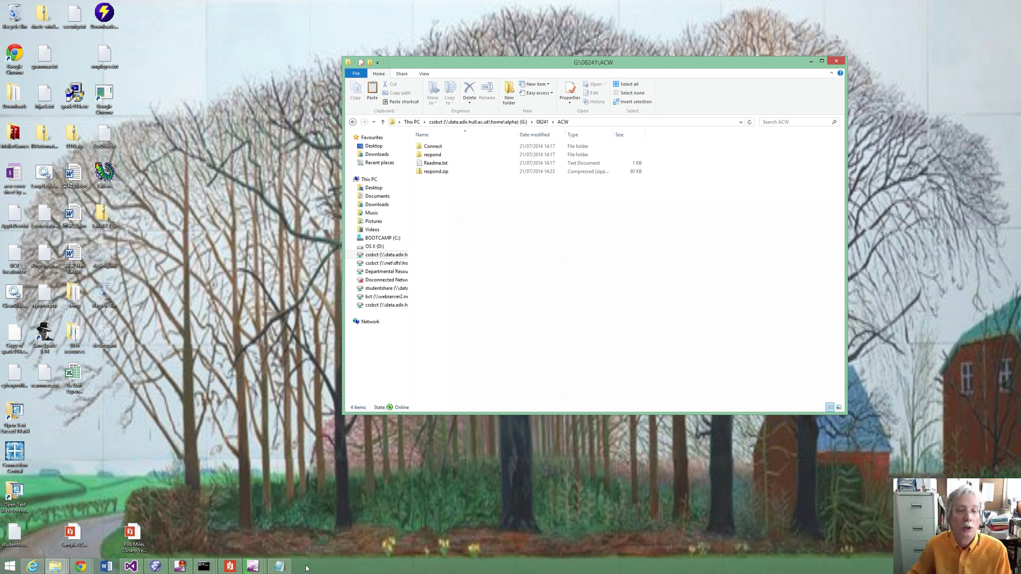
Rerun CheckZip on g:\08241\ACW\respond.zip and review the files listed for marking.
click(204, 566)
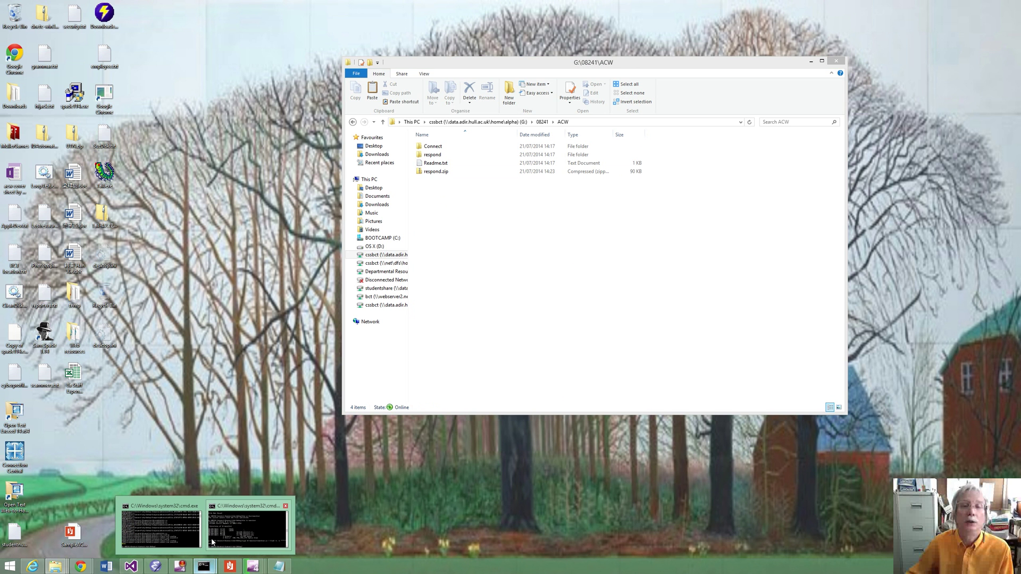
mouse_move(238, 539)
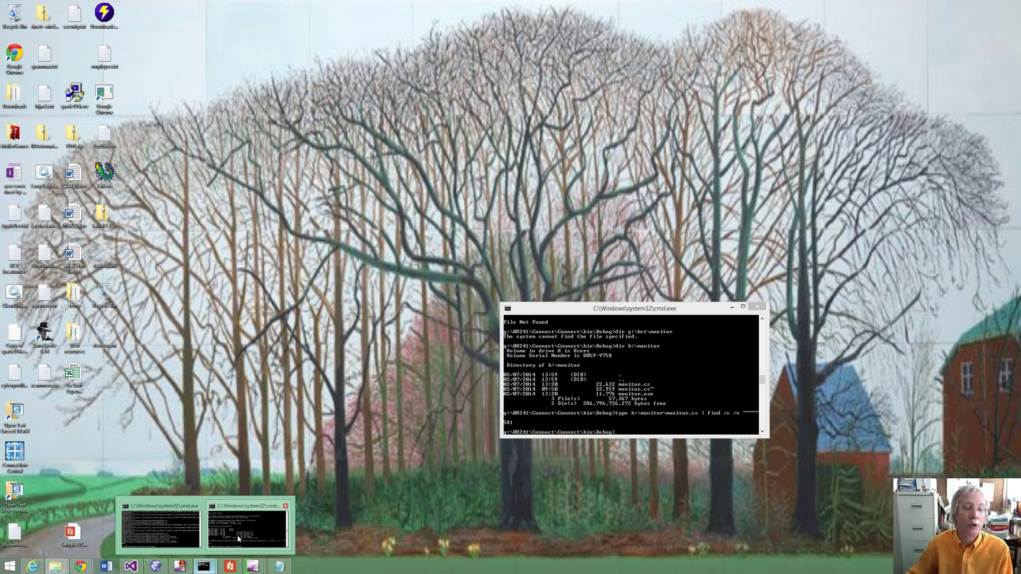
click(189, 530)
click(685, 241)
right_click(685, 241)
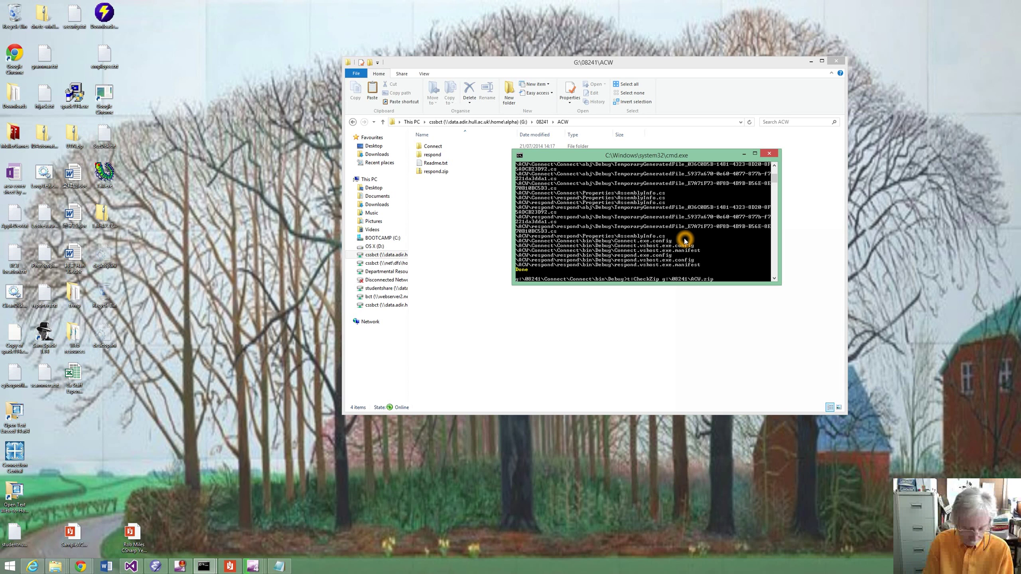
text(\)
text(respond)
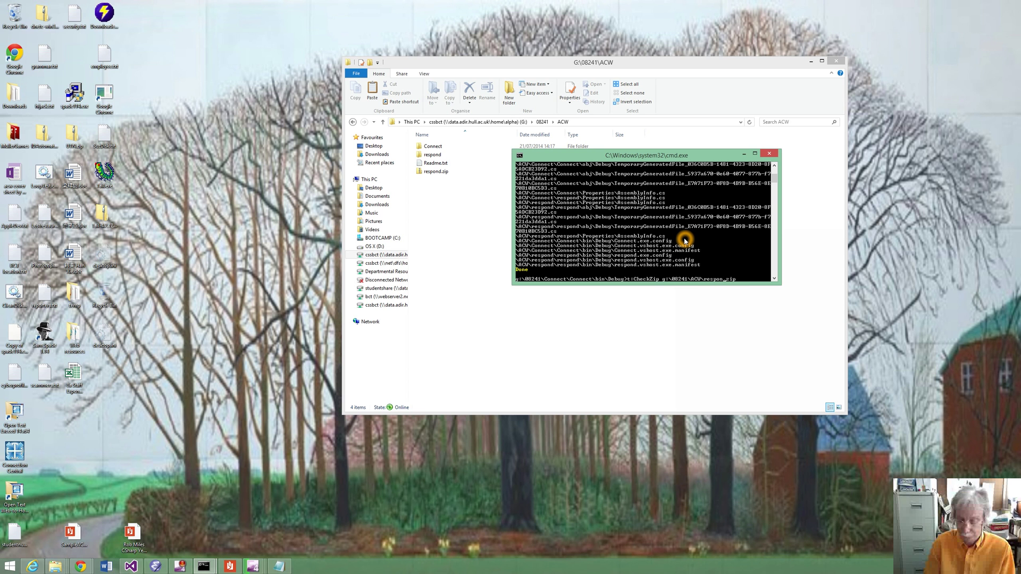
key(Return)
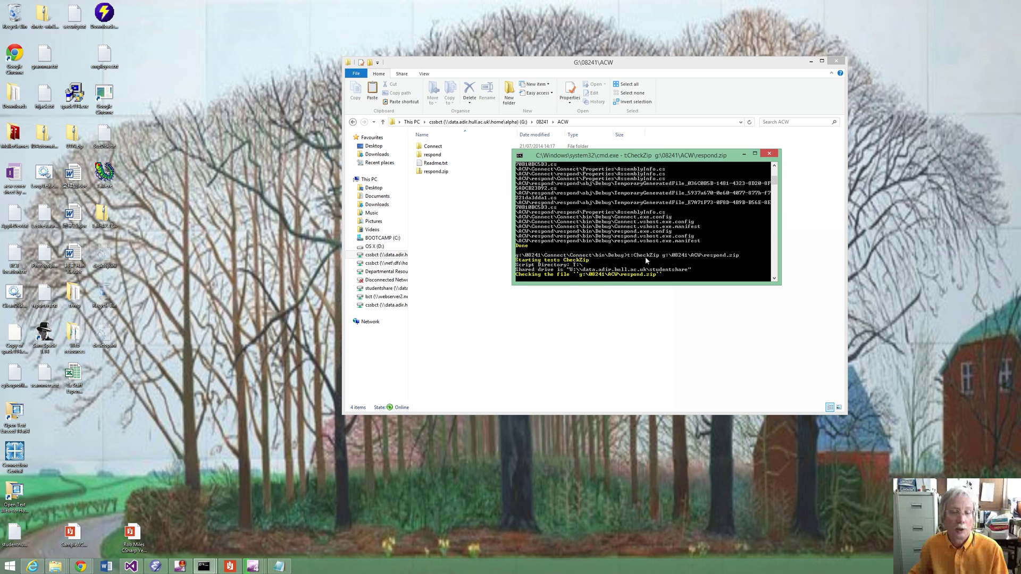
click(583, 282)
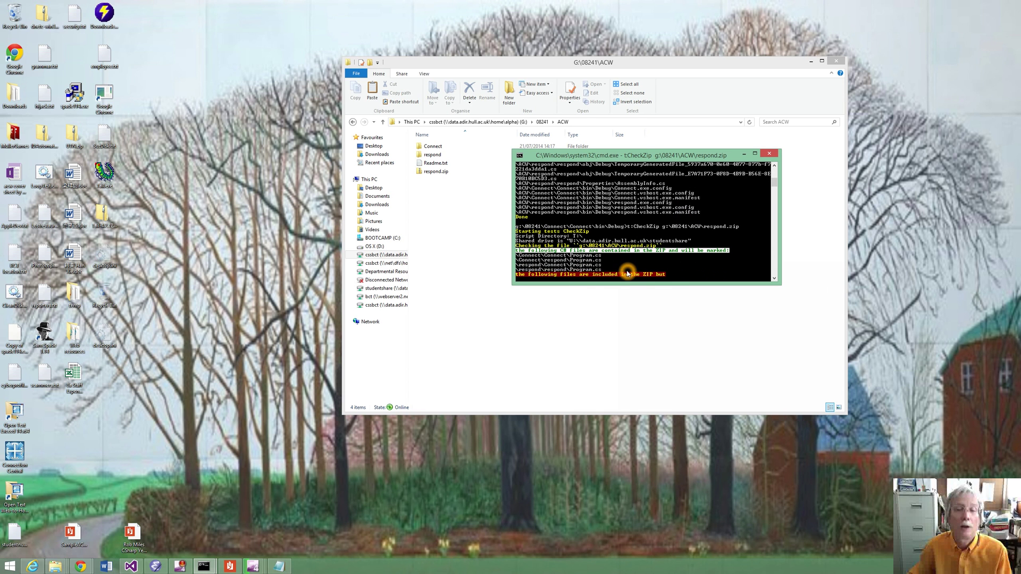
click(603, 290)
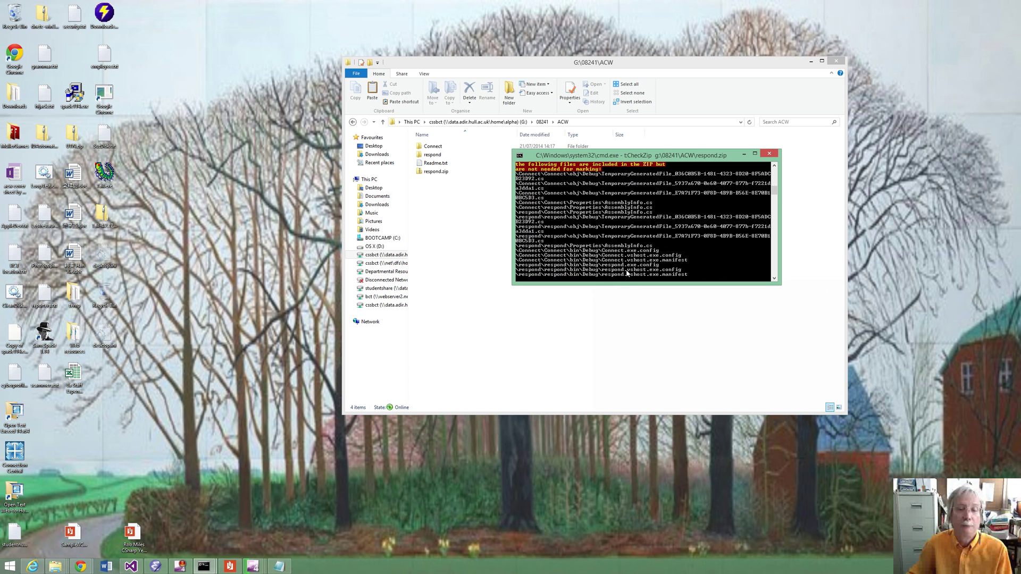
click(605, 283)
click(607, 283)
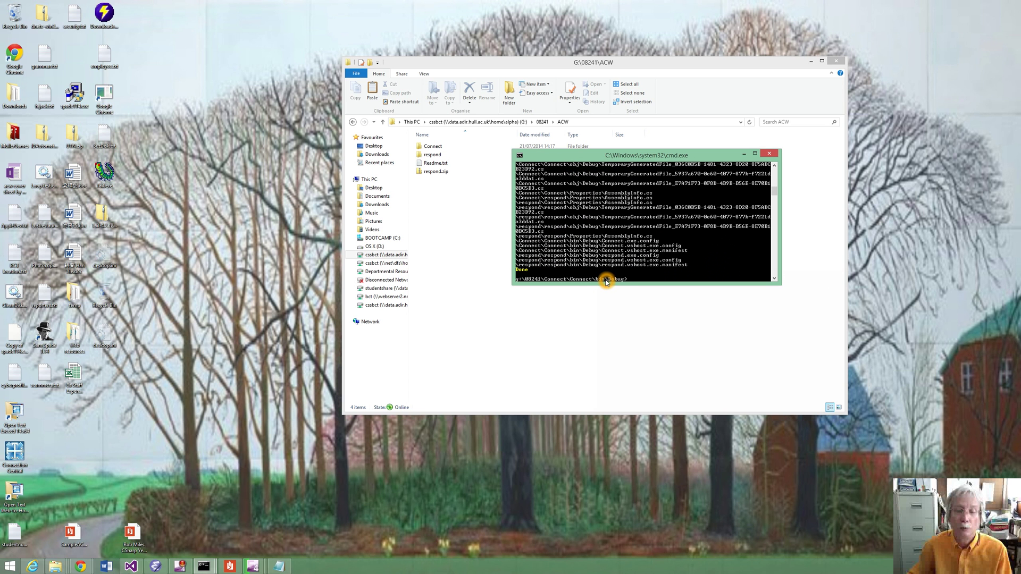
click(684, 65)
Copy Program.cs from the Connect\Connect project folder.
click(436, 149)
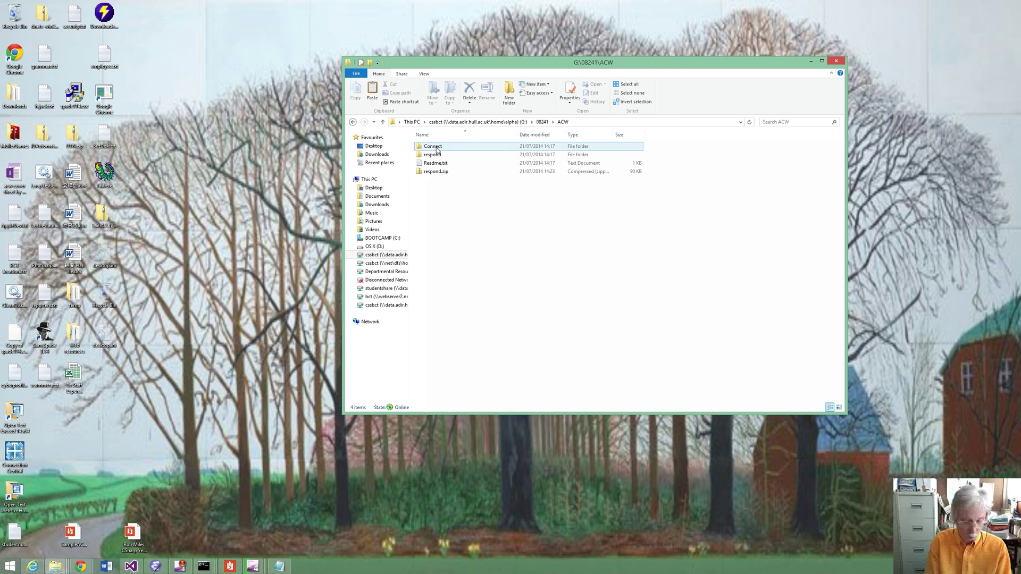
double_click(436, 149)
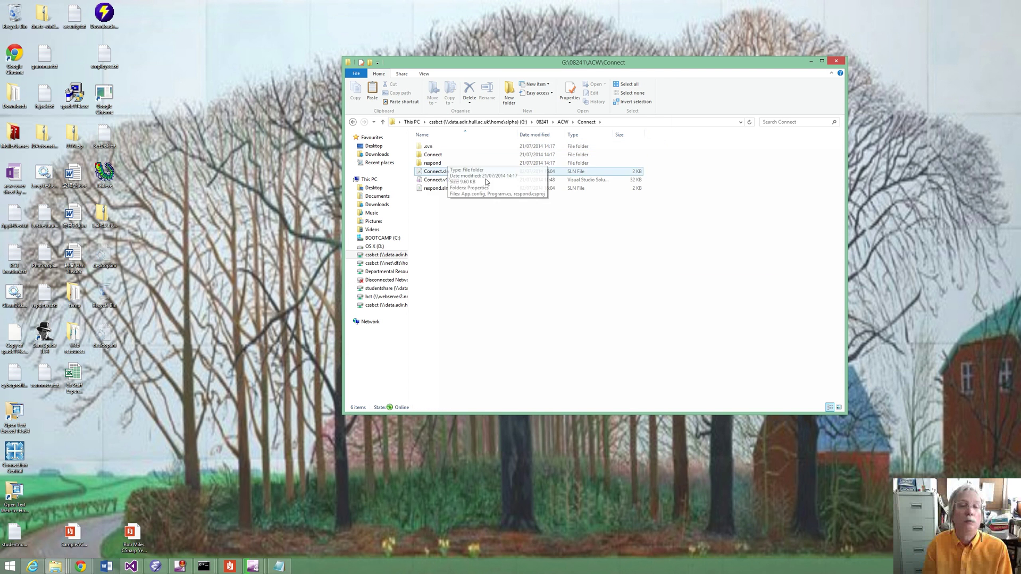
double_click(442, 156)
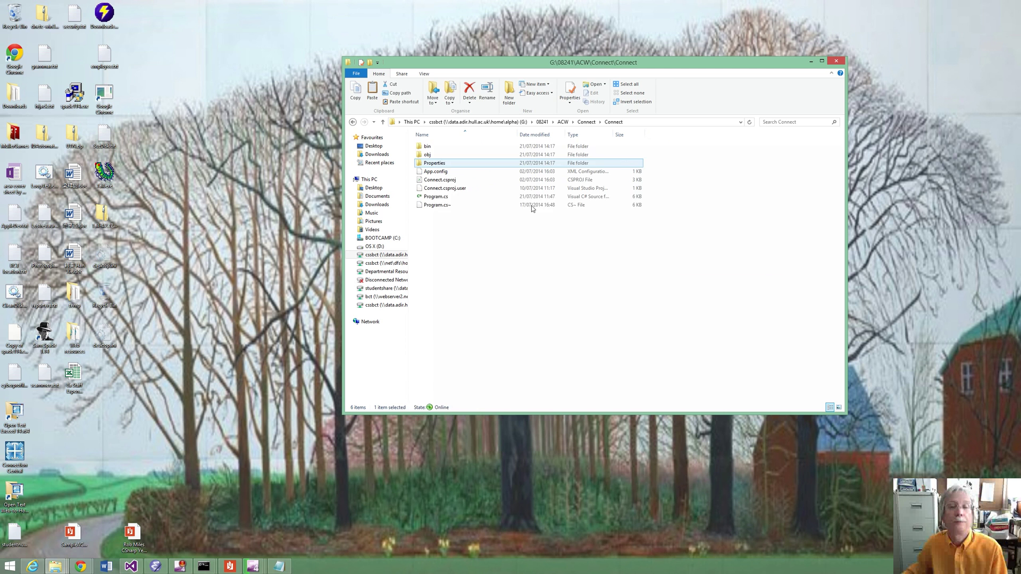
click(442, 198)
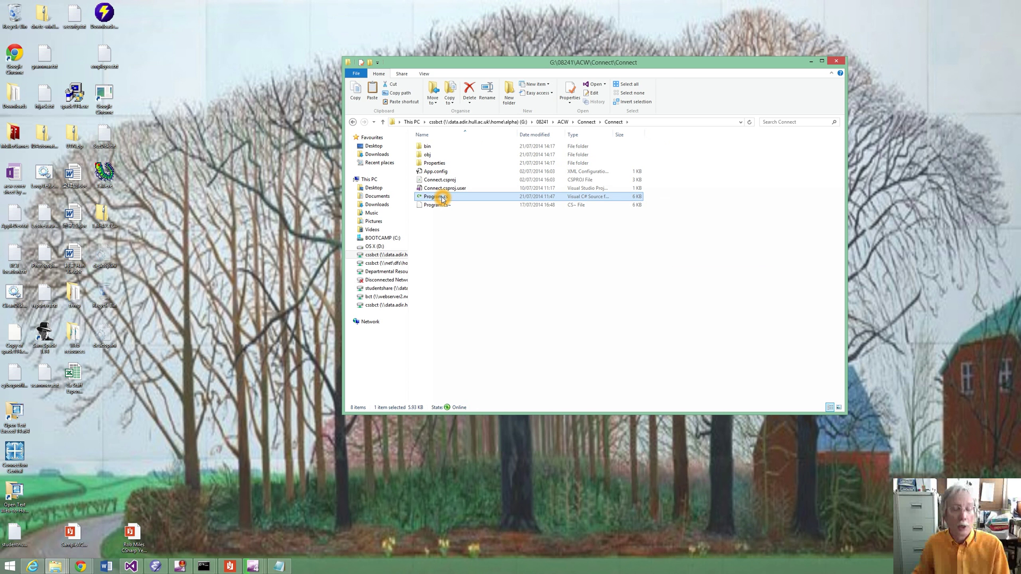
double_click(442, 198)
right_click(441, 196)
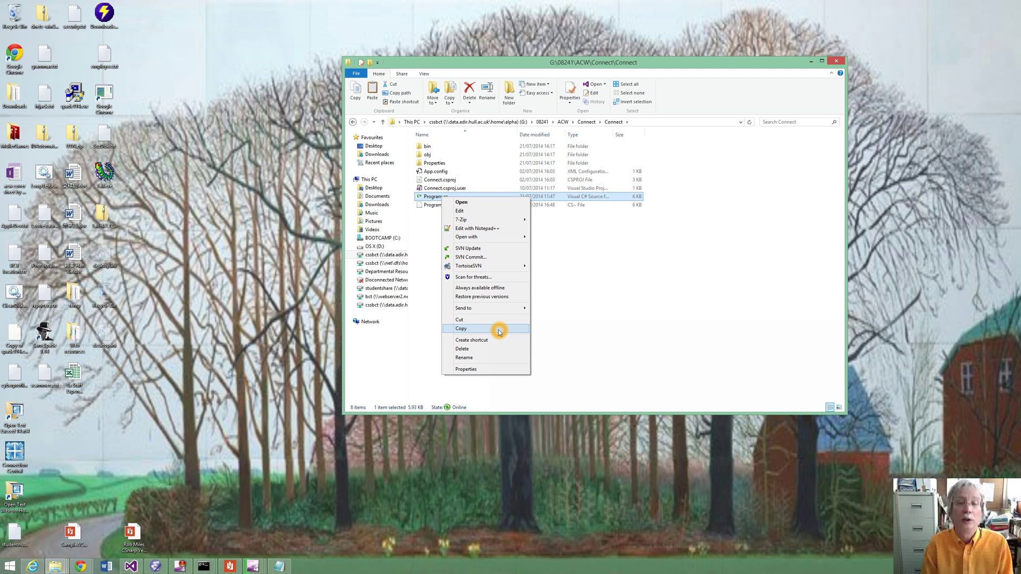
click(499, 330)
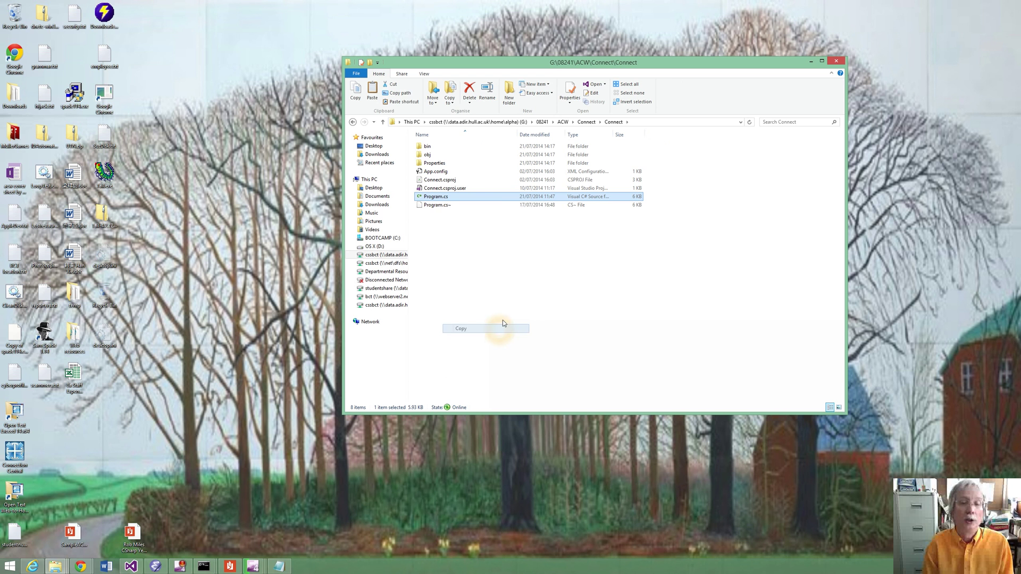
Paste Program.cs into ACW, rename it connect.cs, and reopen the Connect folder.
click(351, 123)
click(352, 122)
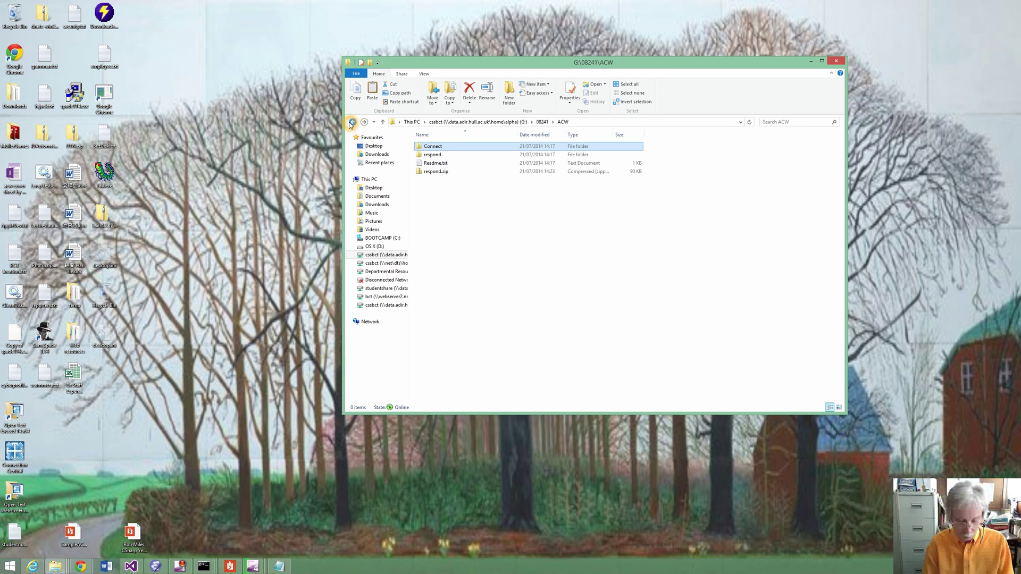
right_click(442, 204)
click(477, 259)
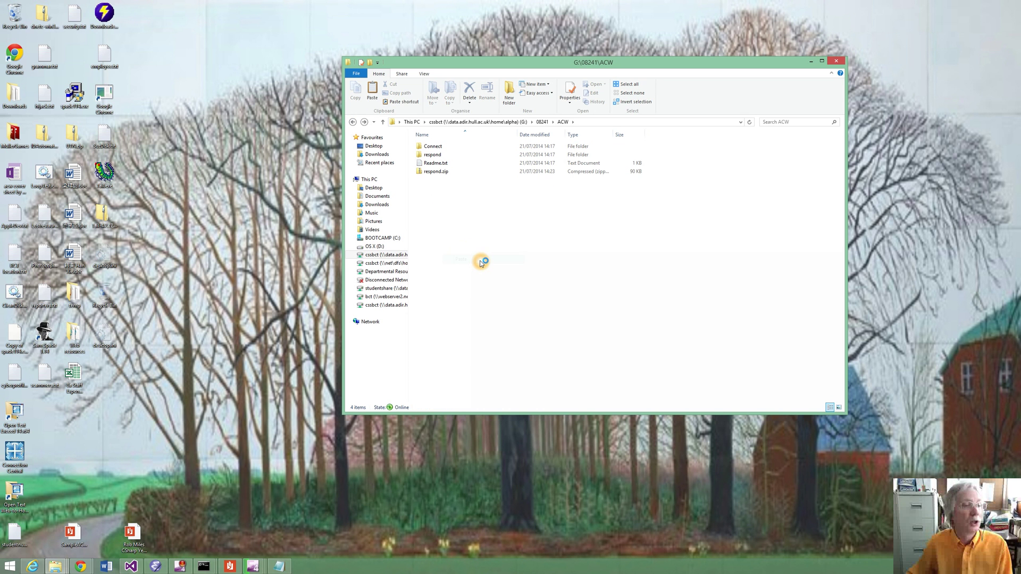
click(445, 199)
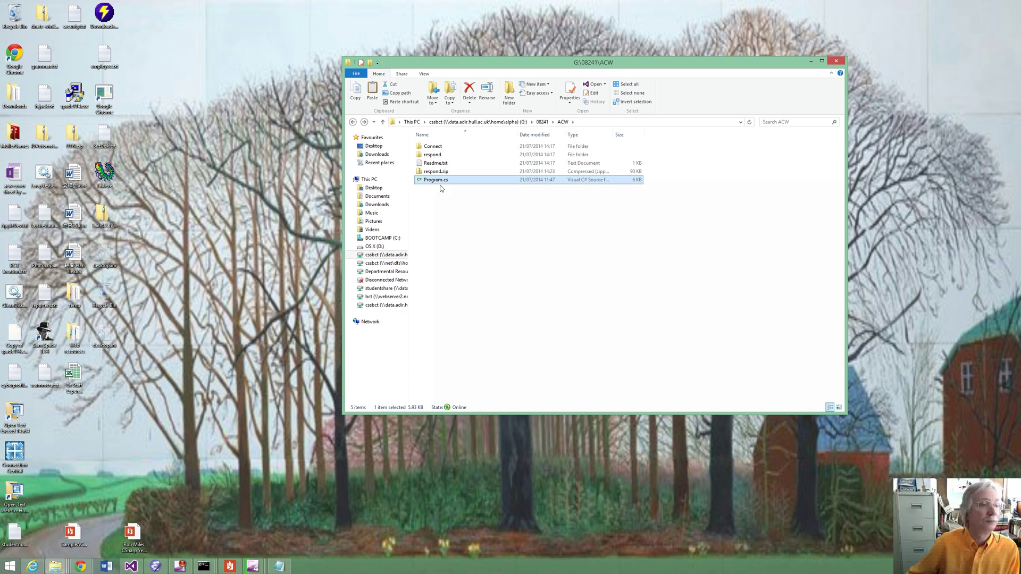
click(439, 182)
right_click(440, 182)
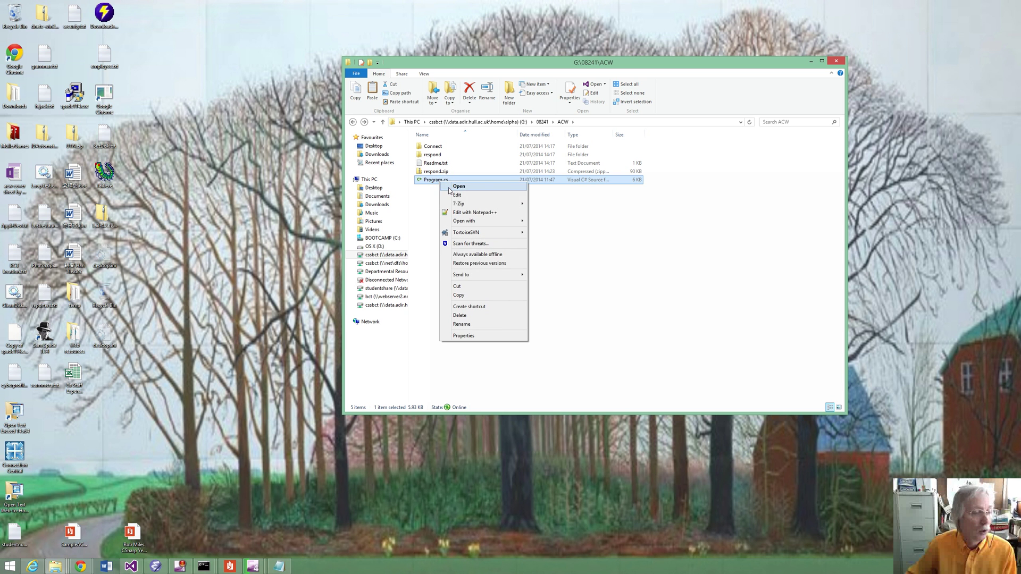
click(499, 324)
text(connec)
key(Return)
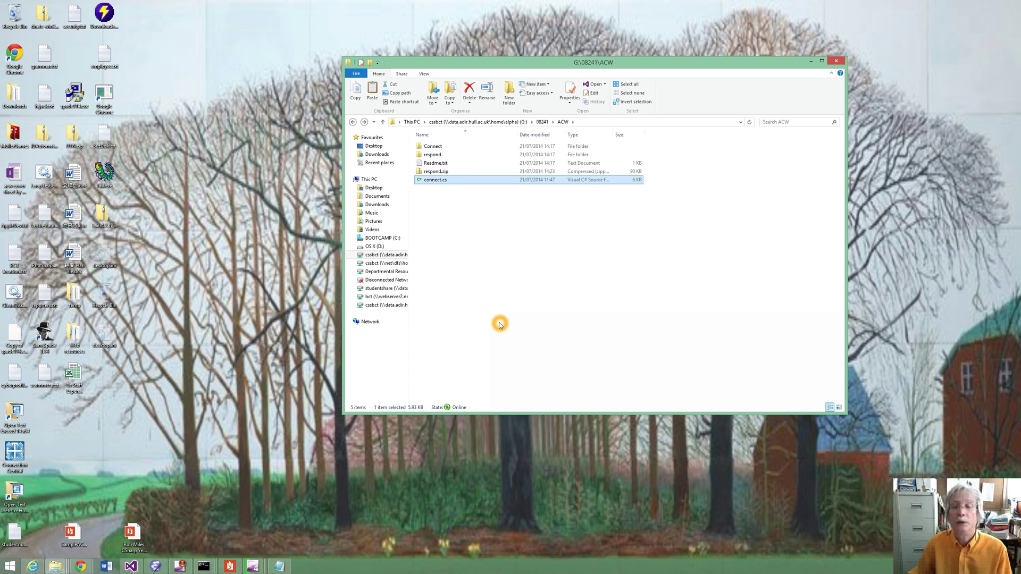
double_click(439, 150)
click(437, 156)
Copy Connect.exe from the Connect\Connect\bin\Debug build folder.
double_click(437, 154)
double_click(433, 146)
double_click(439, 145)
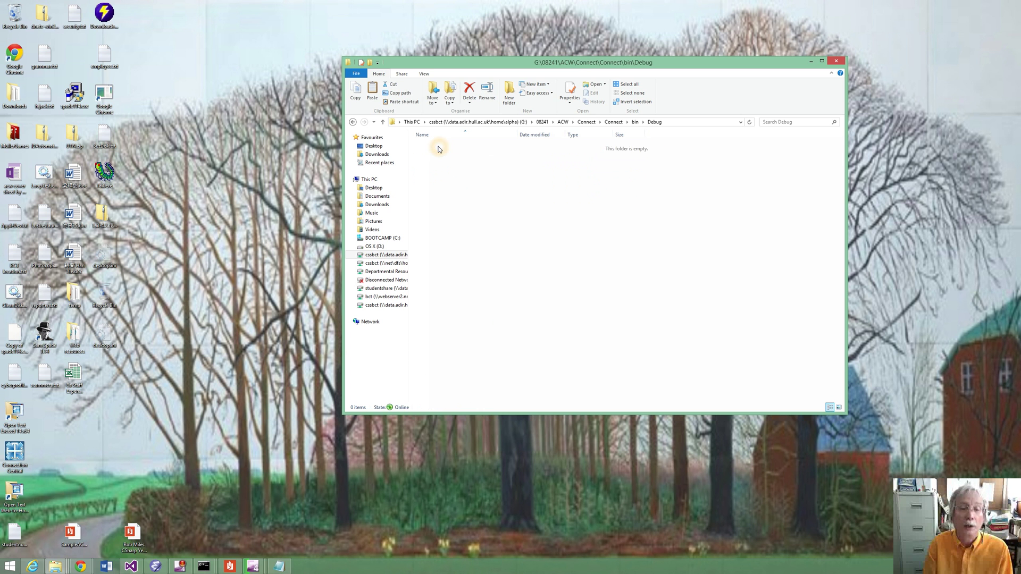
right_click(453, 145)
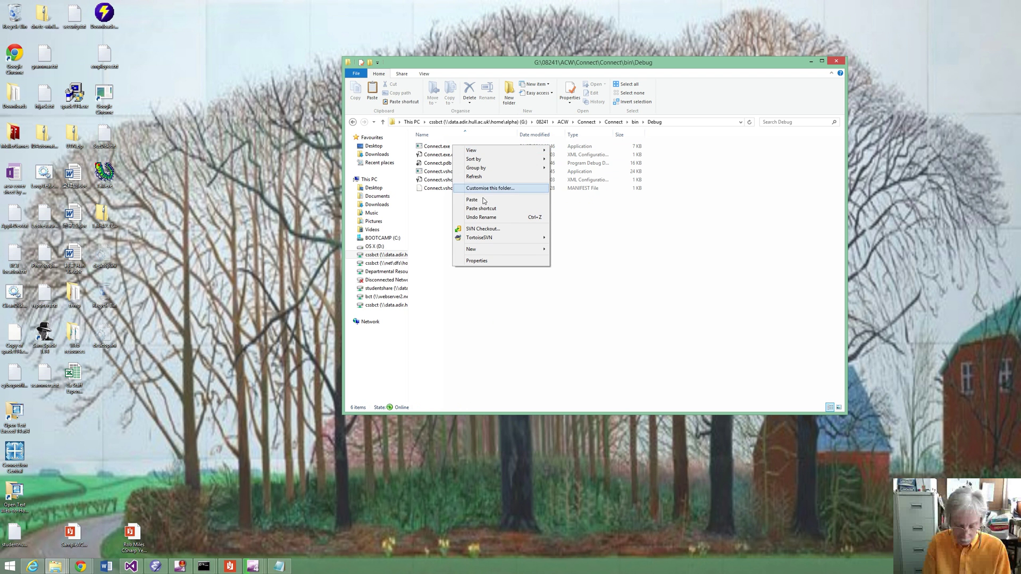
click(438, 147)
right_click(440, 148)
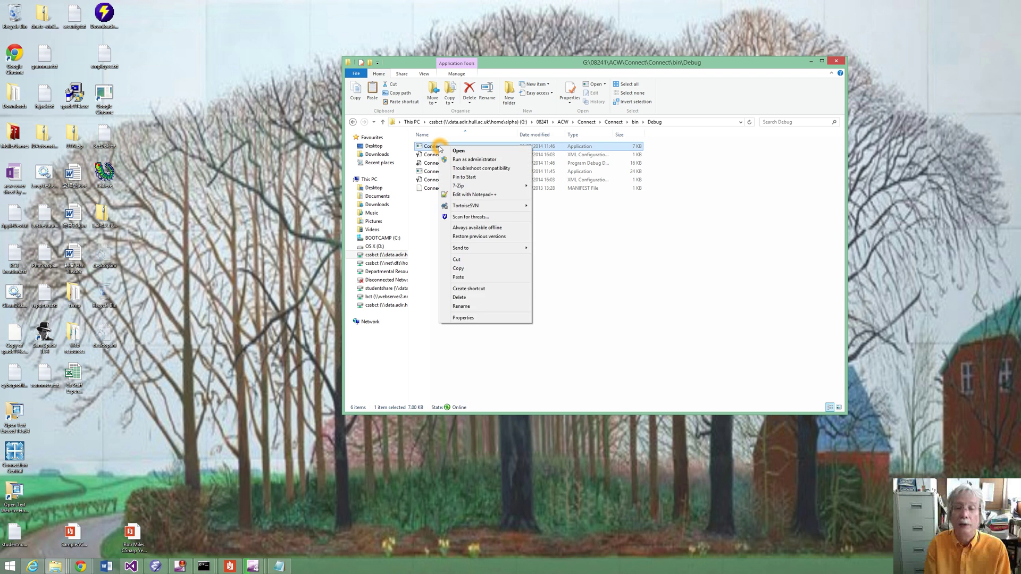
click(460, 269)
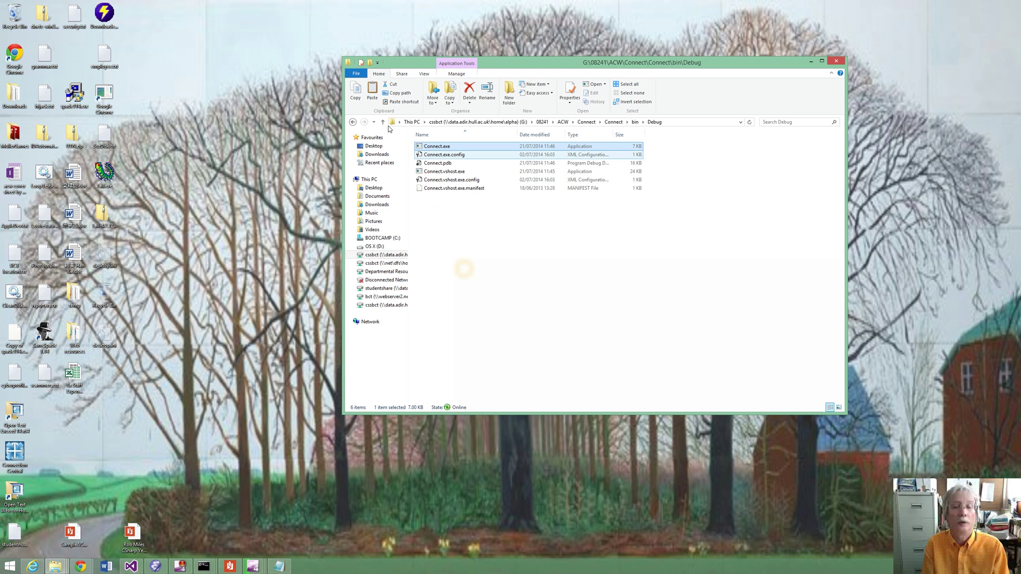
Paste Connect.exe into the top-level ACW folder beside connect.cs.
click(353, 122)
click(354, 122)
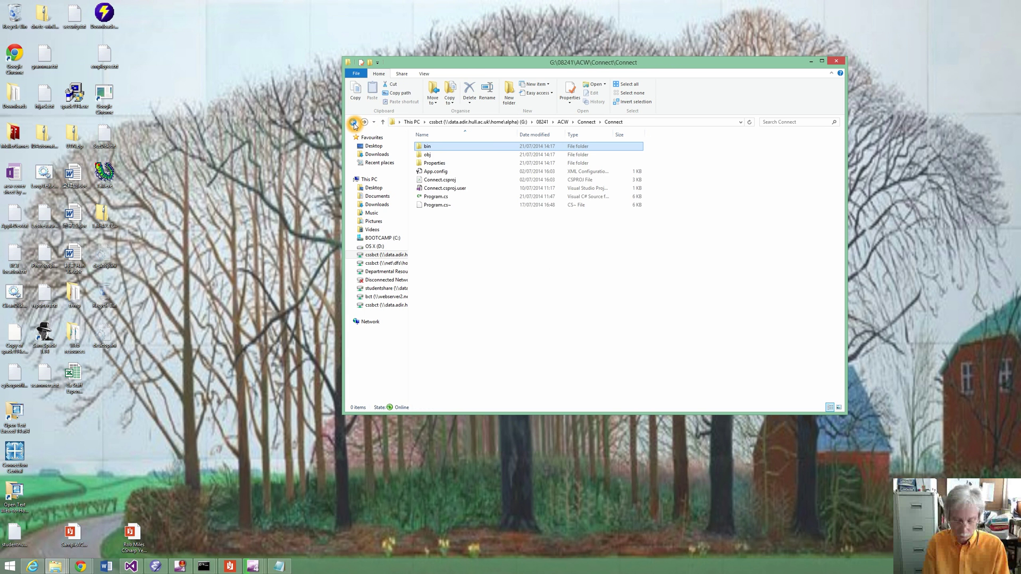
click(353, 122)
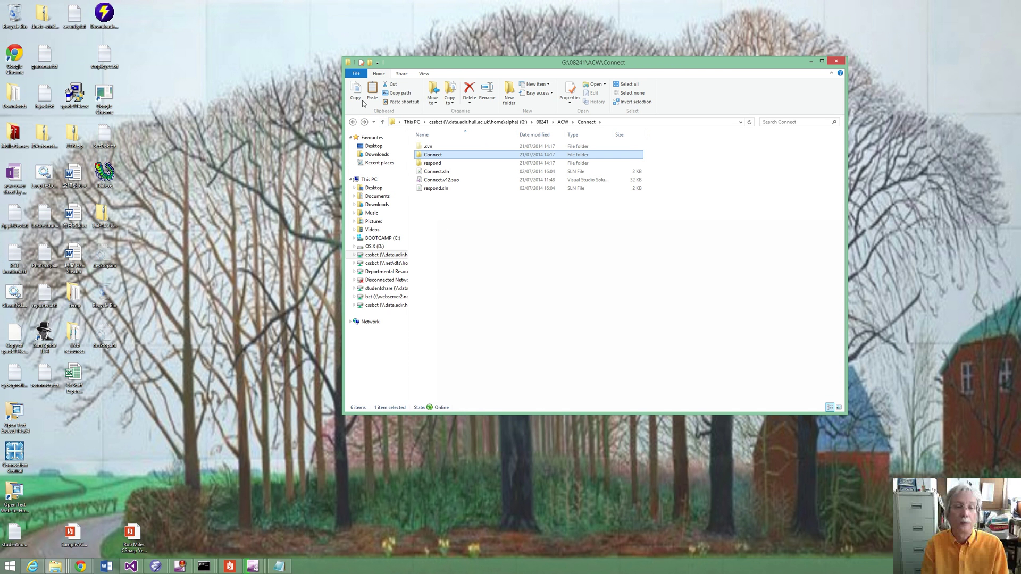
click(352, 122)
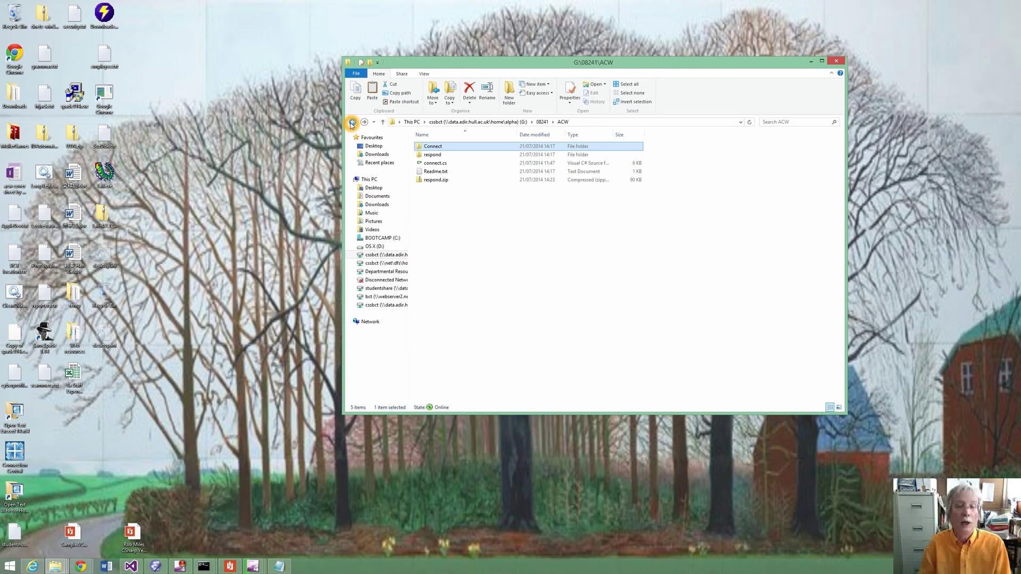
right_click(441, 205)
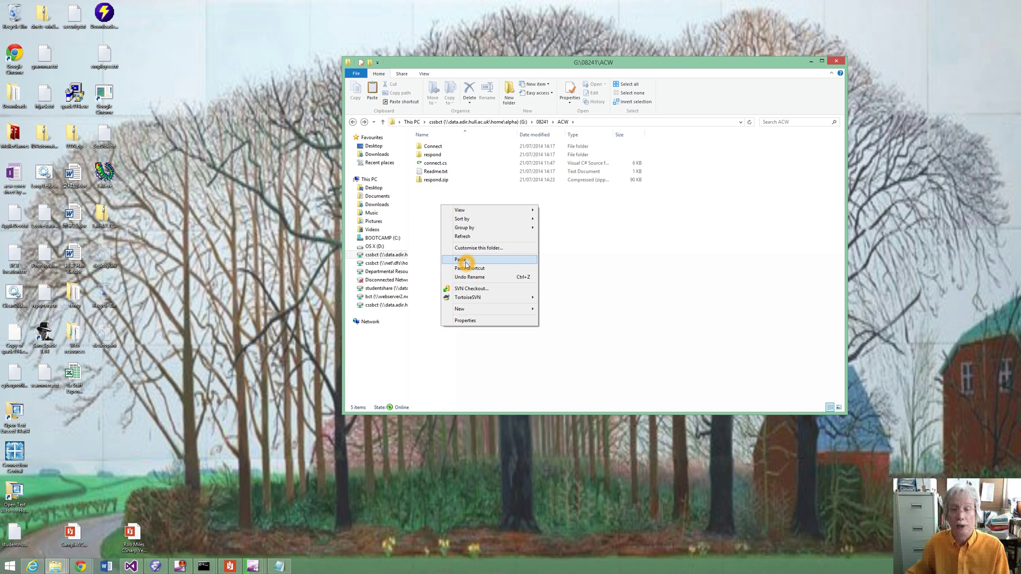
click(466, 264)
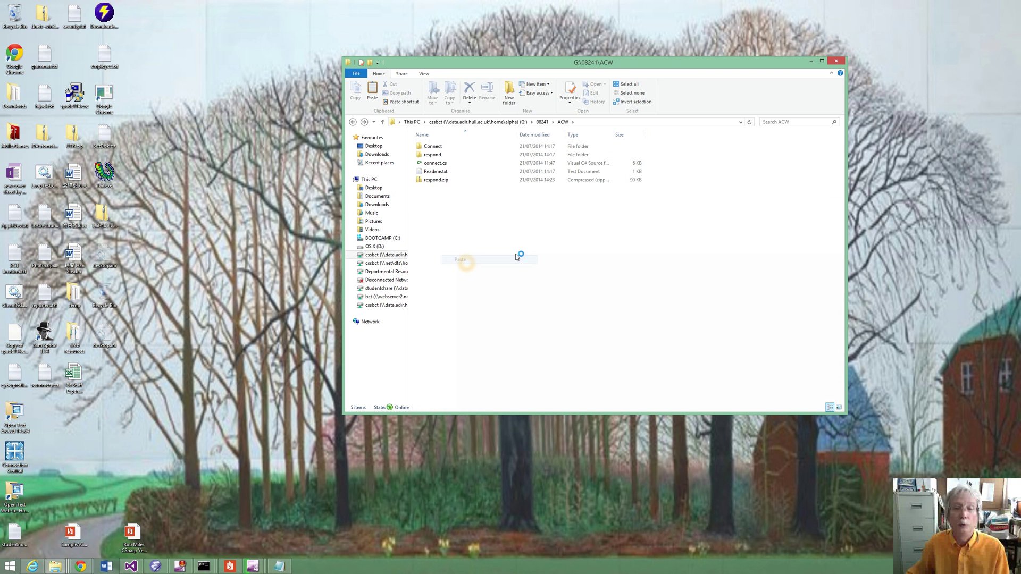
Copy Program.cs from respond\respond into the top-level ACW folder.
double_click(433, 155)
click(437, 163)
double_click(437, 163)
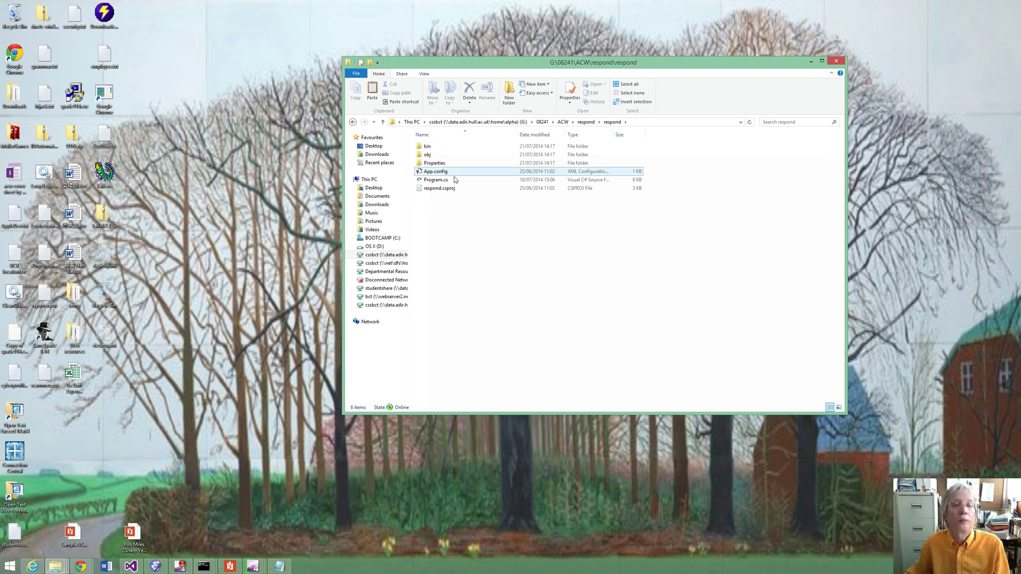
click(439, 181)
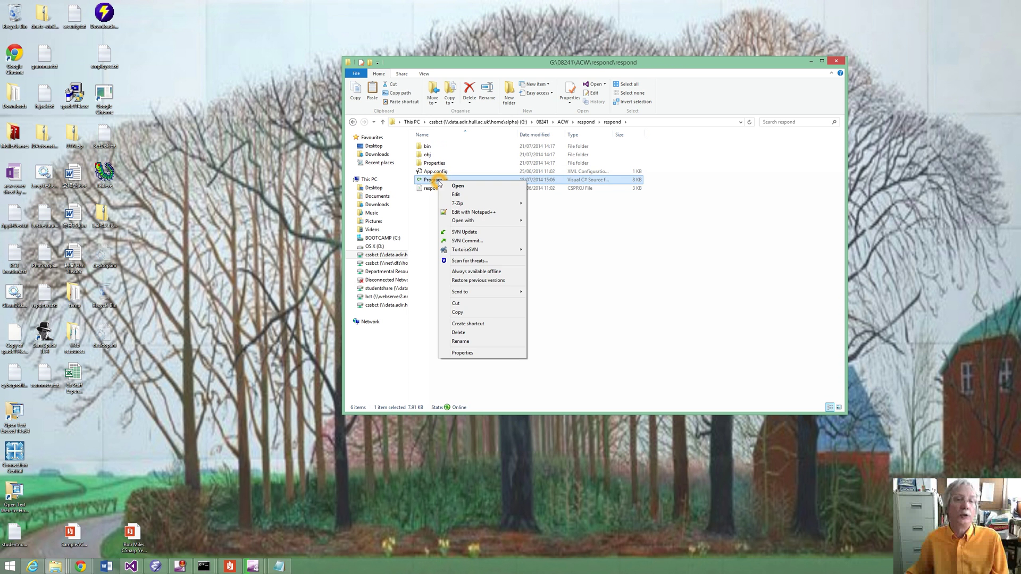
right_click(439, 182)
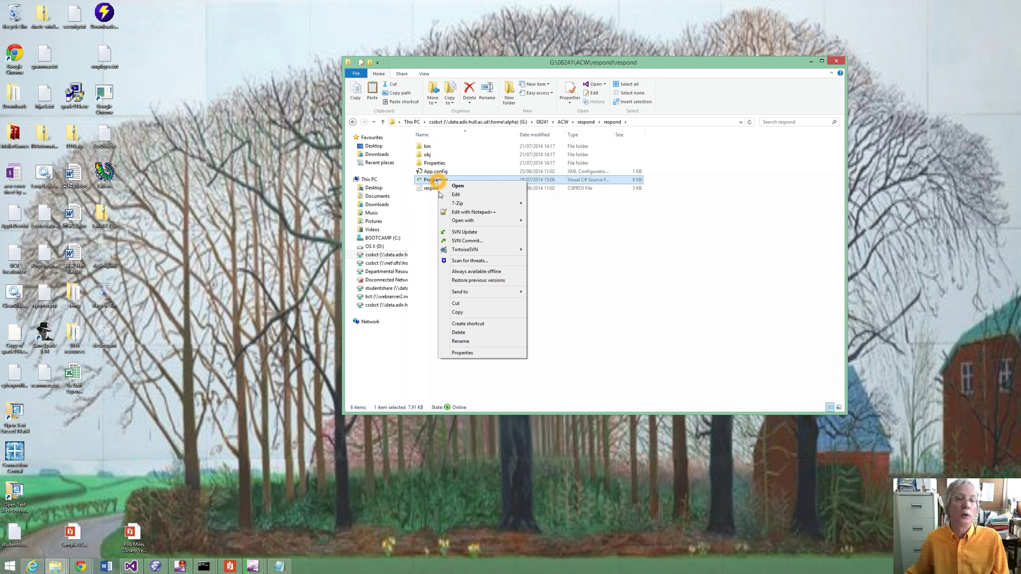
click(477, 312)
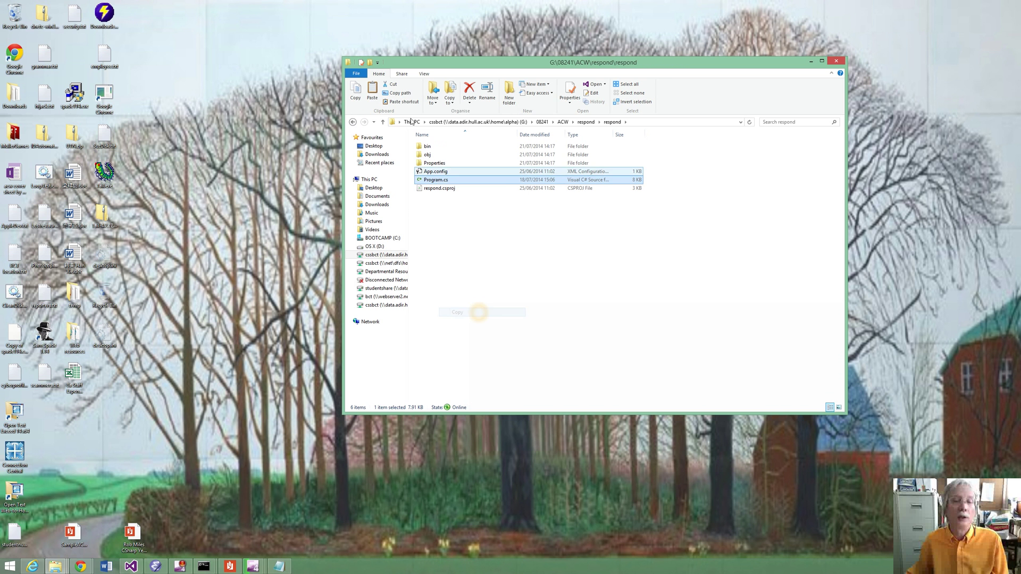
click(352, 122)
click(352, 122)
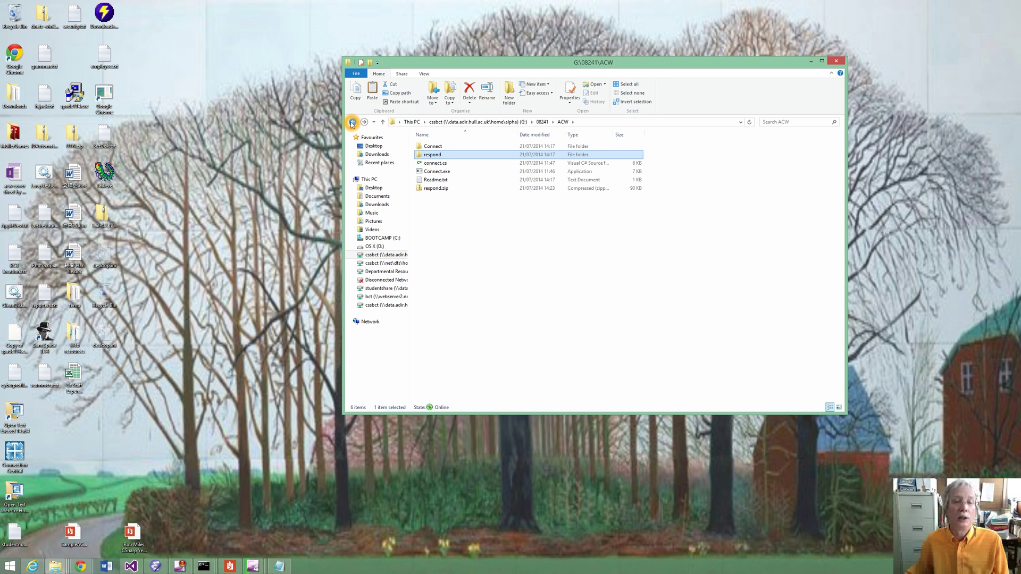
click(445, 220)
right_click(445, 219)
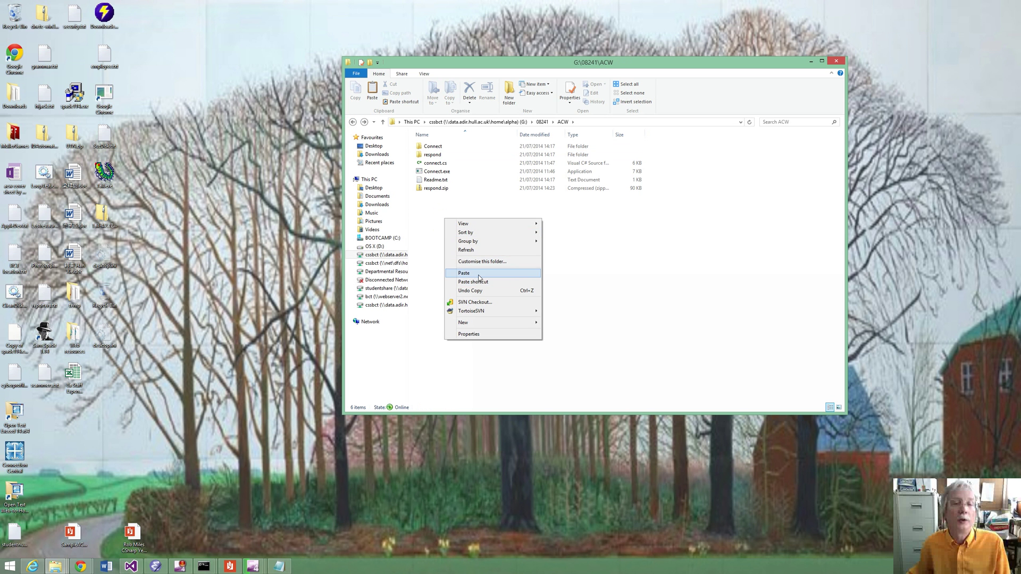
click(478, 274)
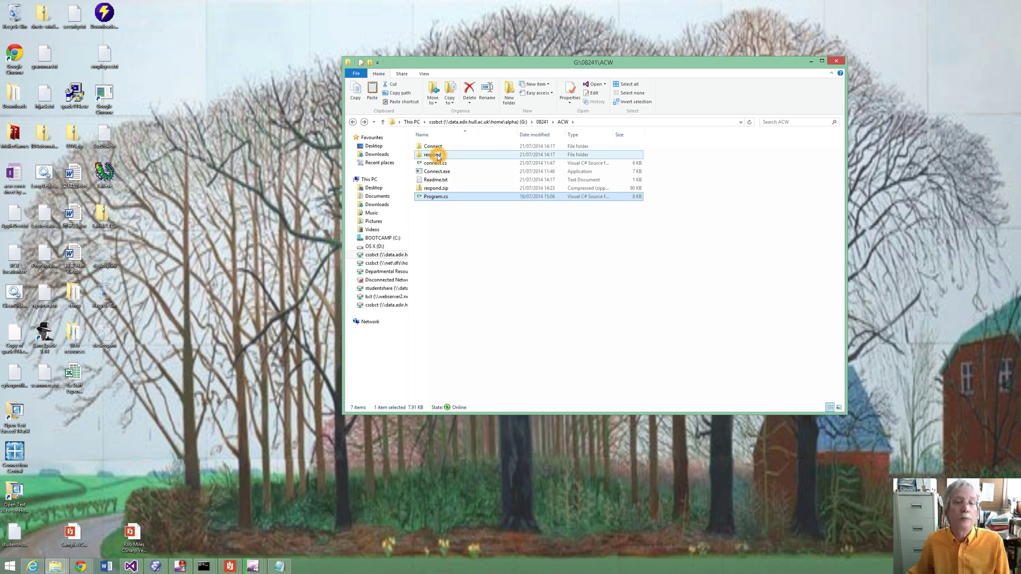
Copy respond.exe from respond\respond\bin\Debug into the ACW folder.
double_click(438, 156)
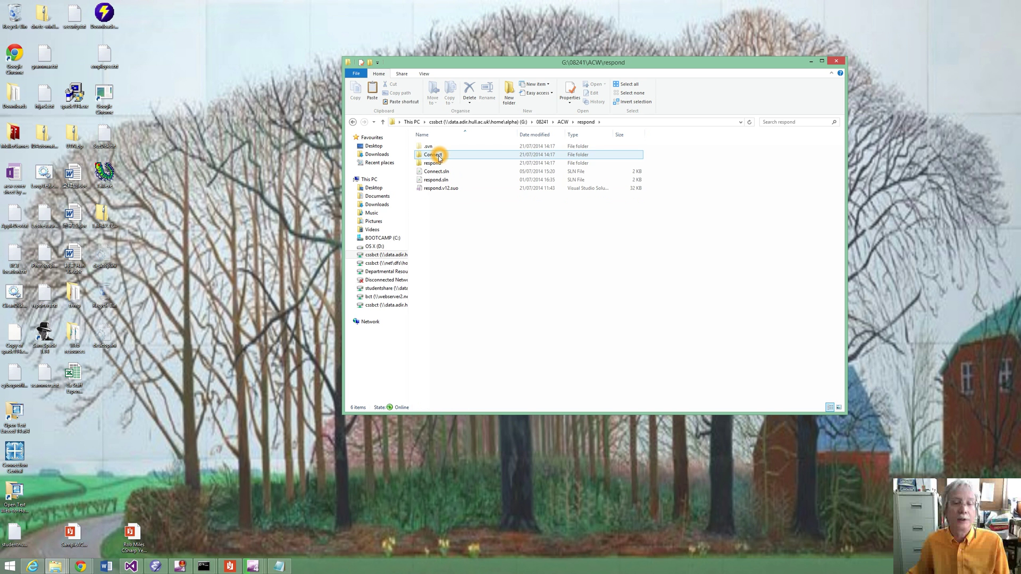
double_click(436, 163)
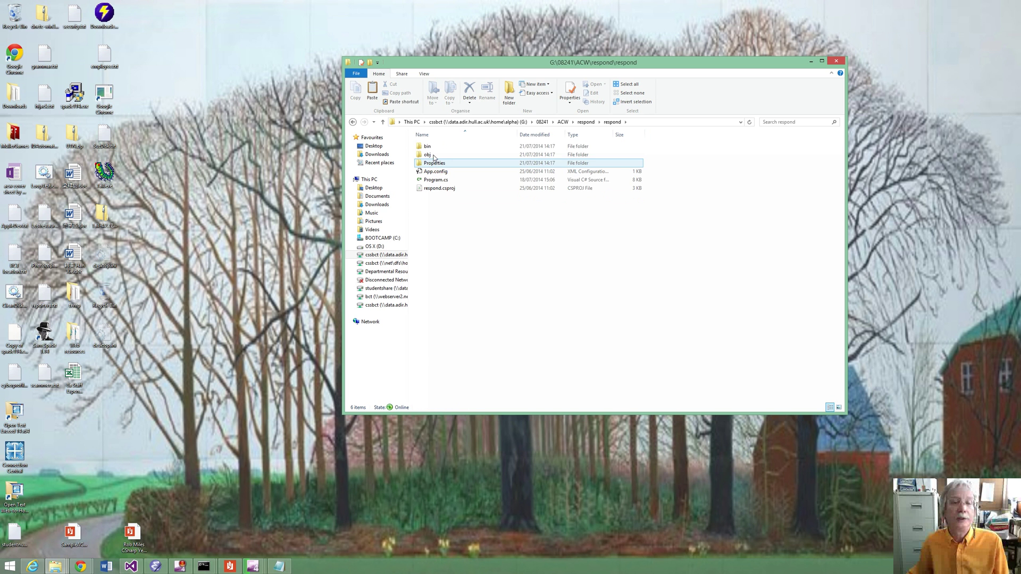
double_click(431, 147)
click(433, 148)
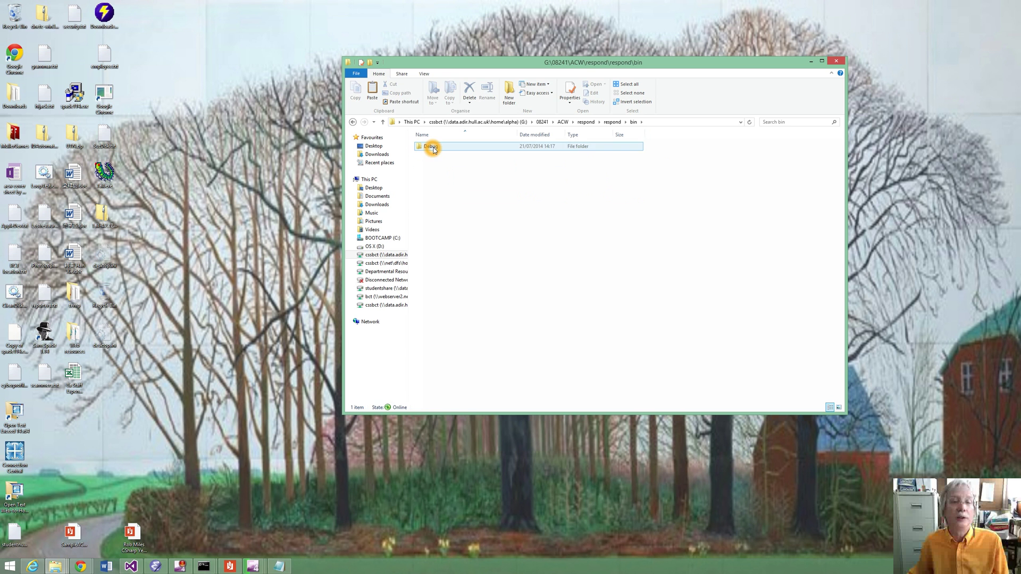
double_click(433, 147)
click(434, 147)
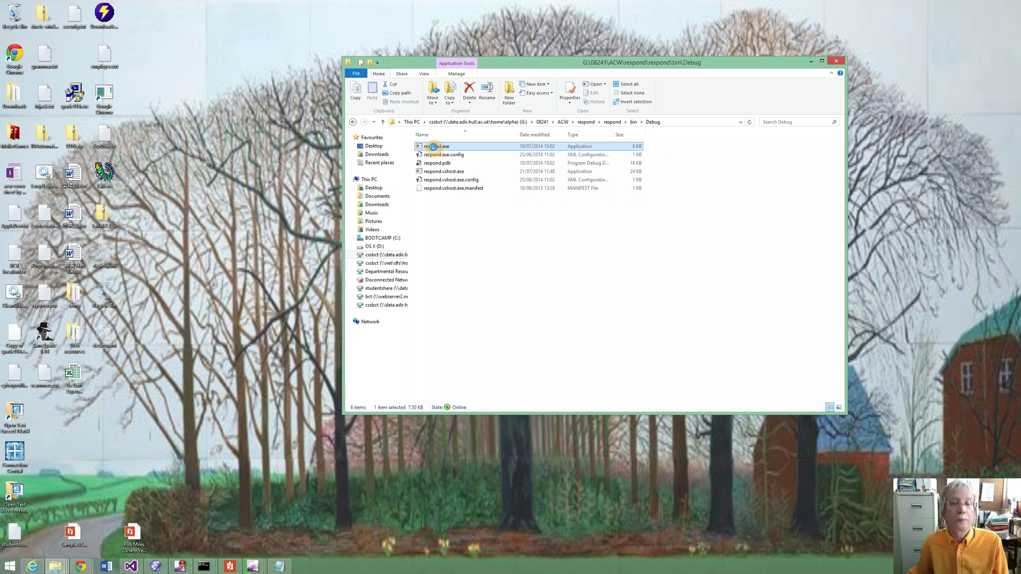
right_click(434, 146)
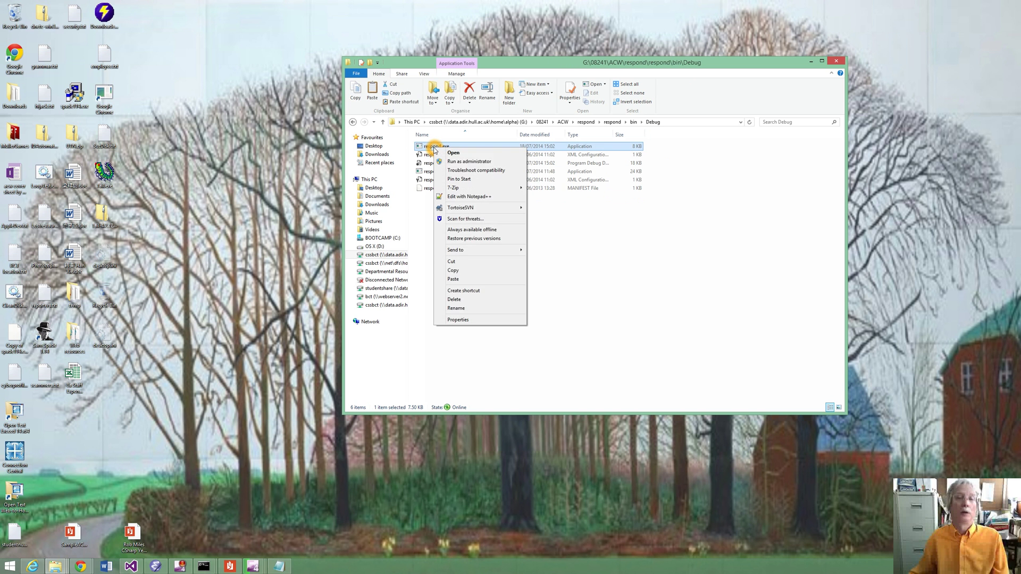
click(471, 270)
click(355, 123)
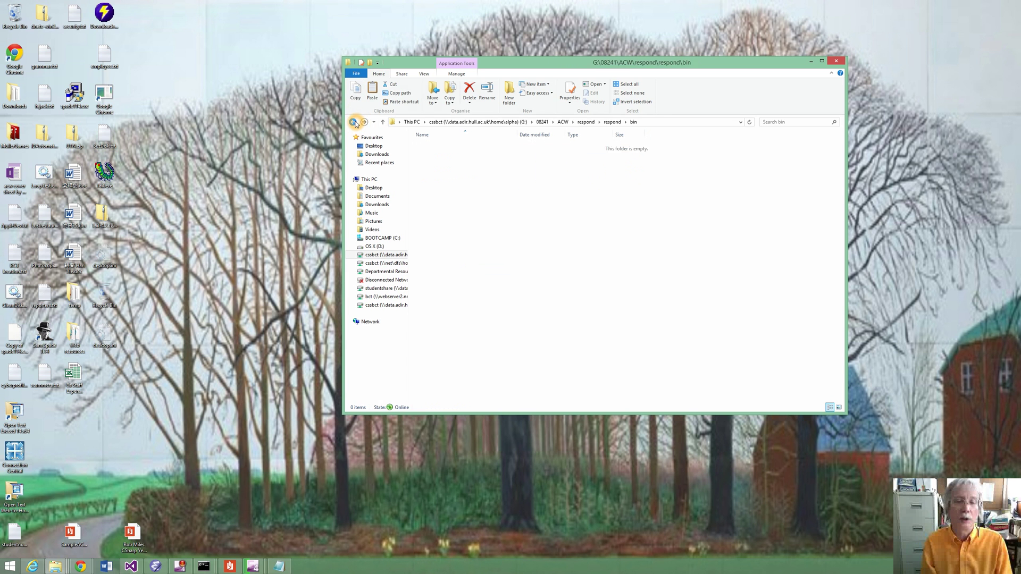
click(355, 123)
click(355, 122)
click(355, 123)
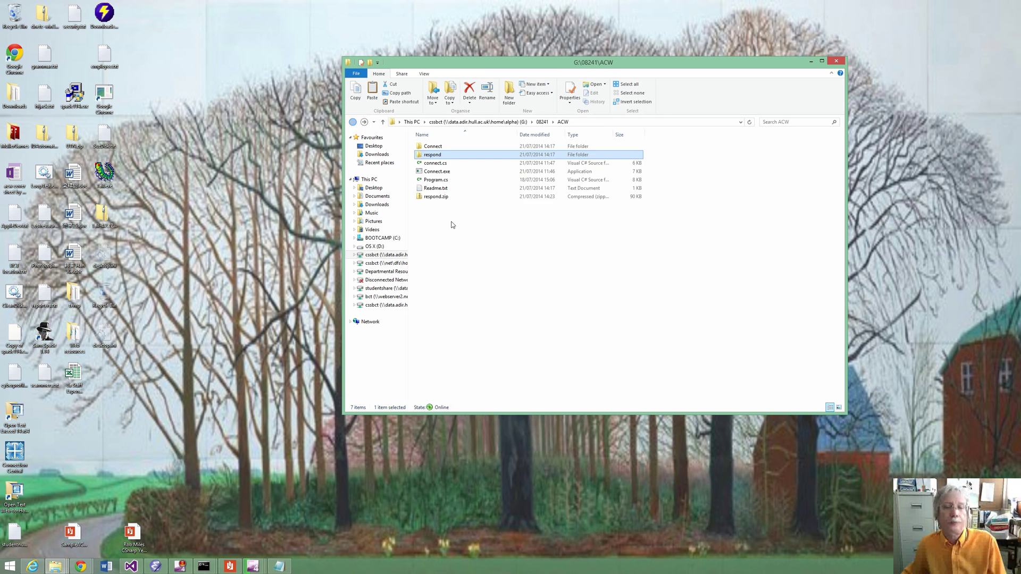
right_click(436, 216)
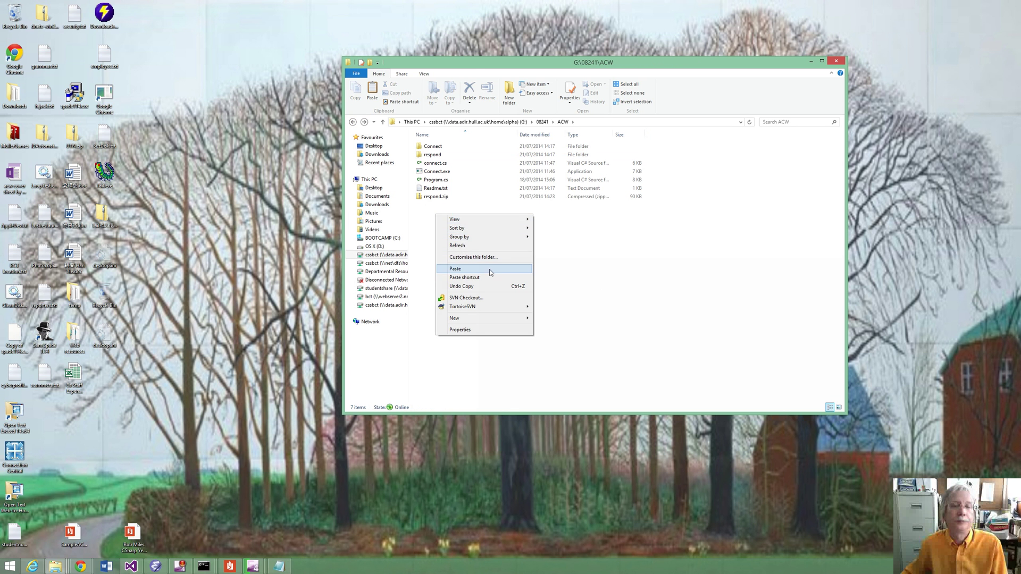
click(487, 268)
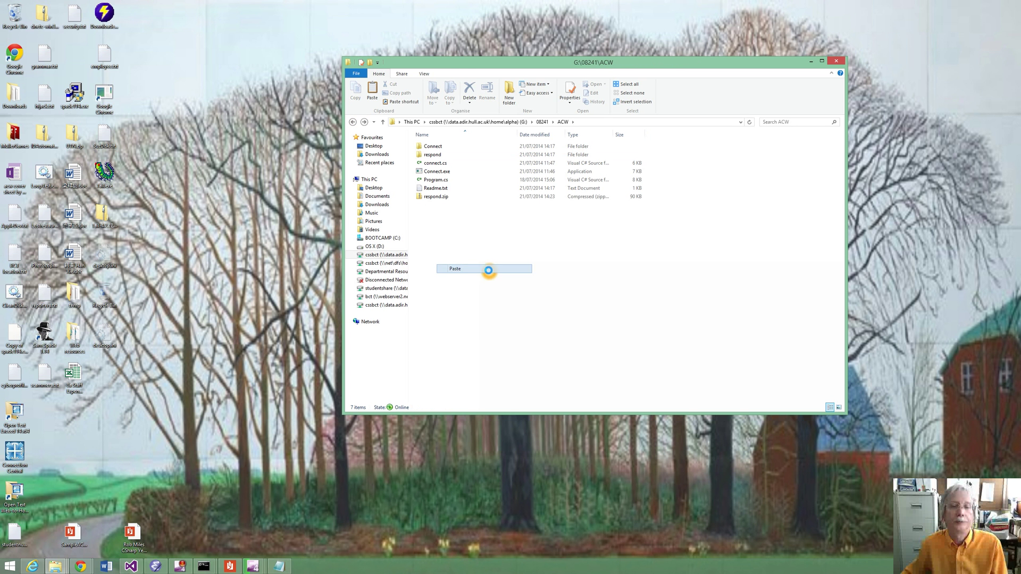
click(439, 147)
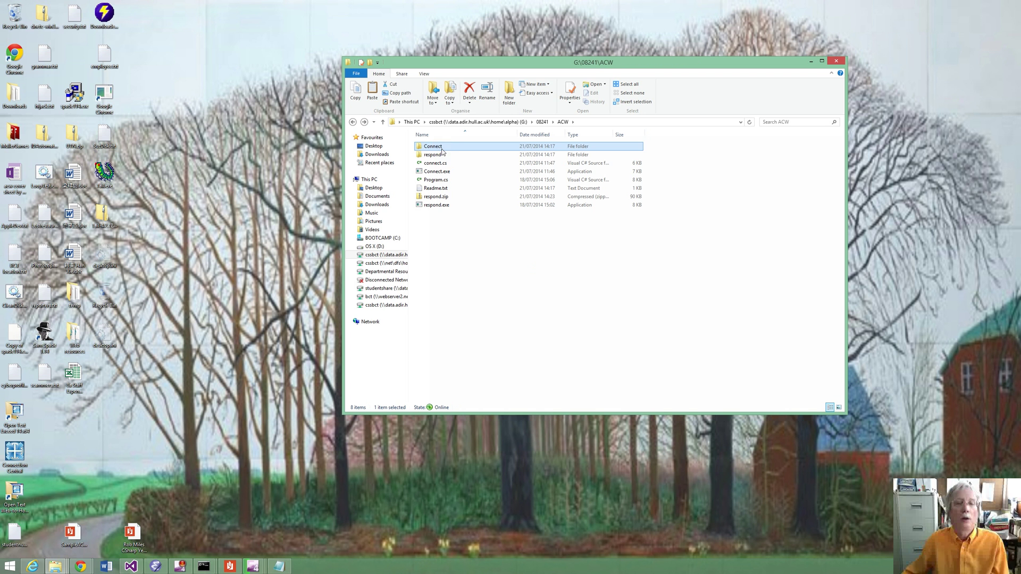
Permanently delete the Connect and respond folders and the old respond.zip from ACW.
ctrl+click(439, 155)
right_click(440, 155)
click(458, 300)
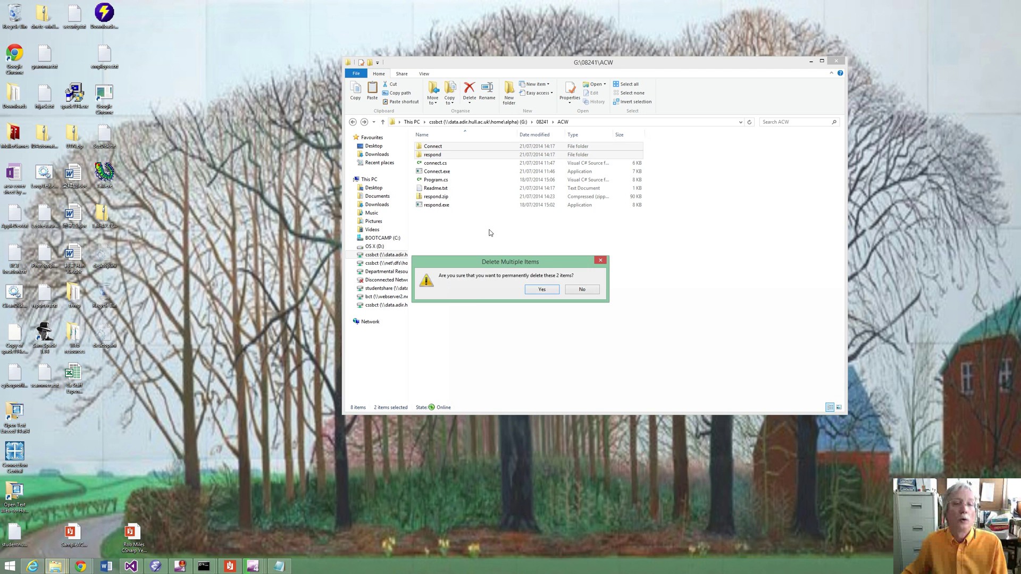
click(539, 290)
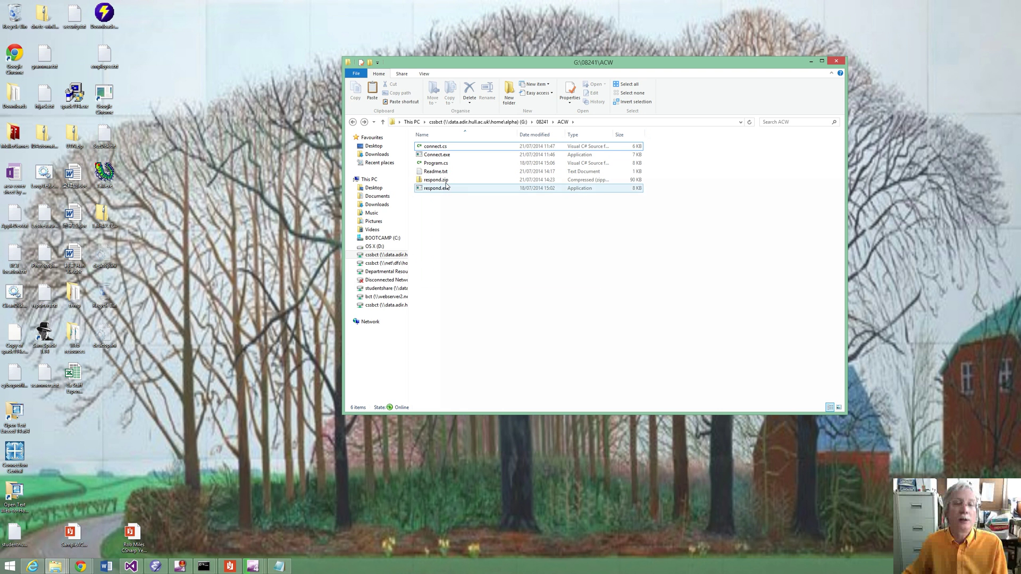
click(446, 181)
right_click(447, 182)
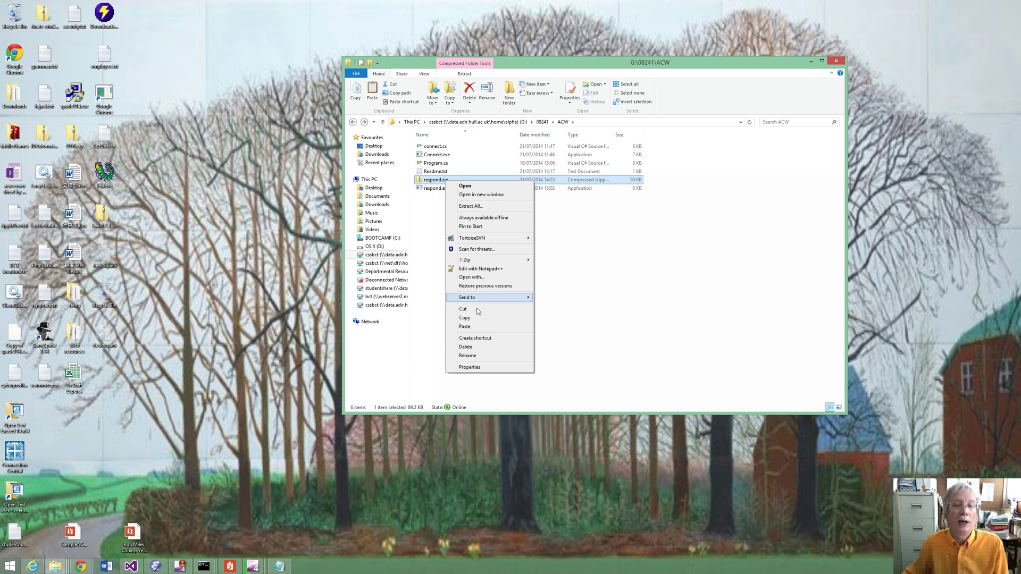
click(476, 351)
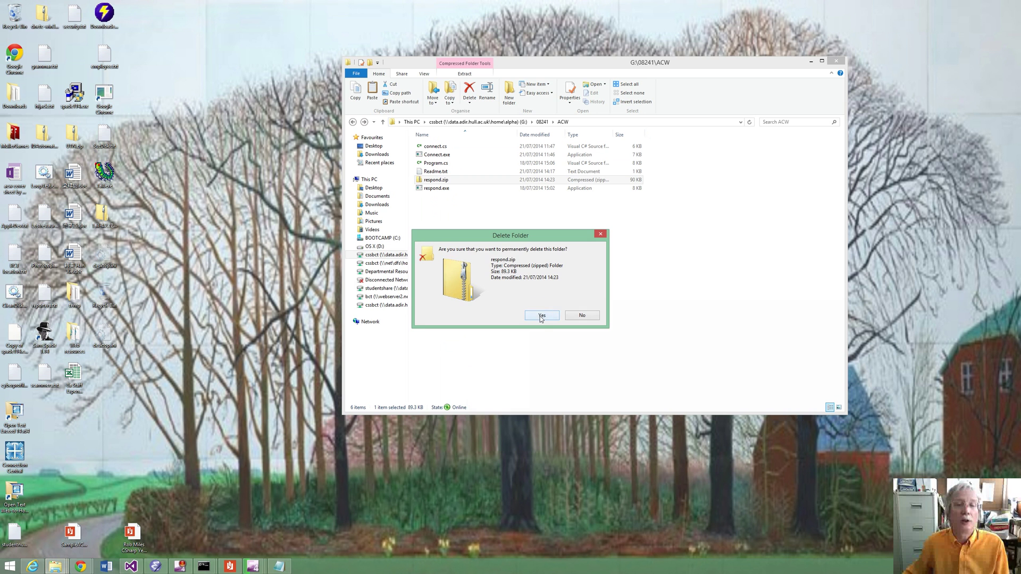
click(541, 316)
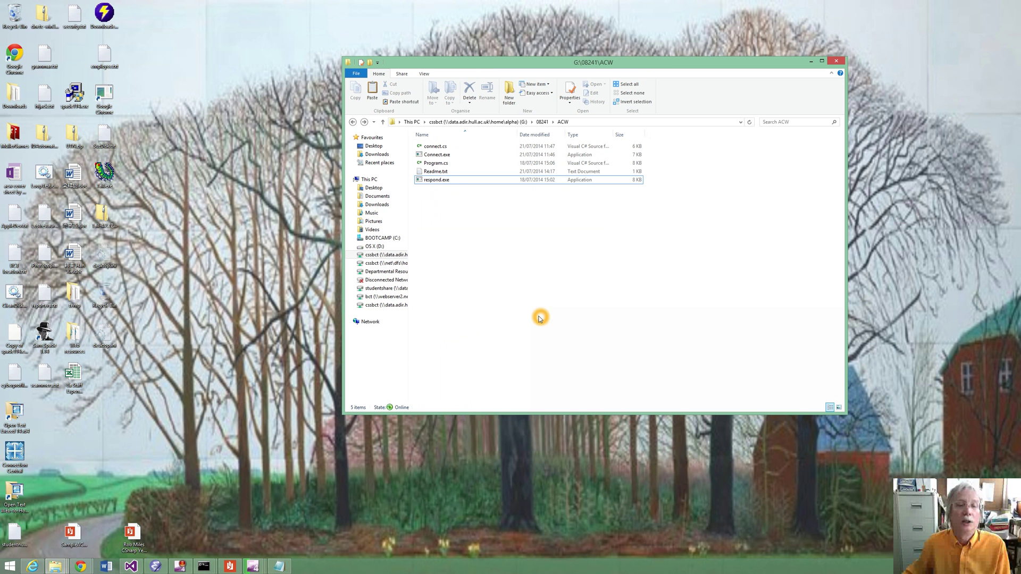
Rename the copied Program.cs to Respond.cs.
right_click(435, 163)
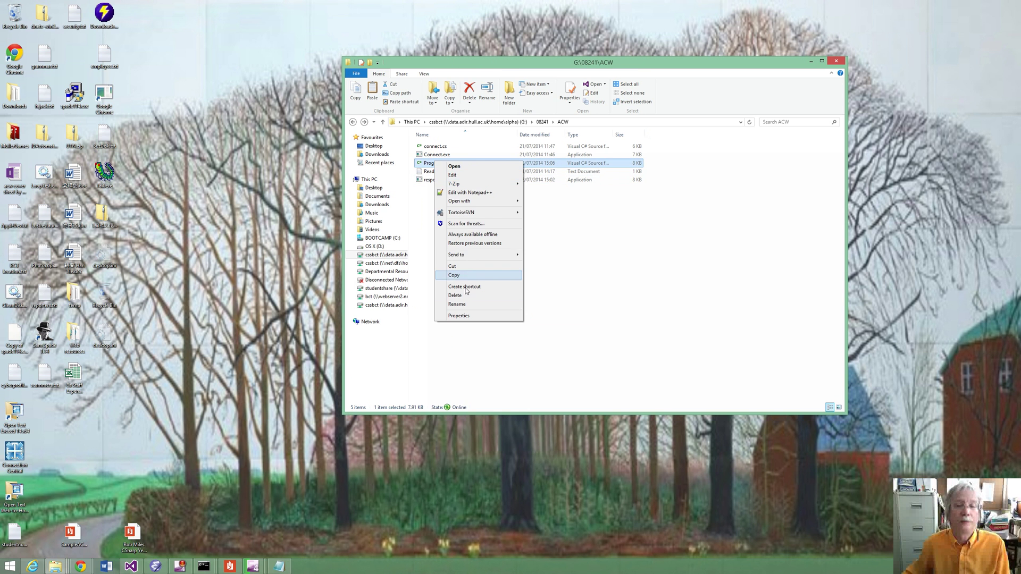
click(464, 304)
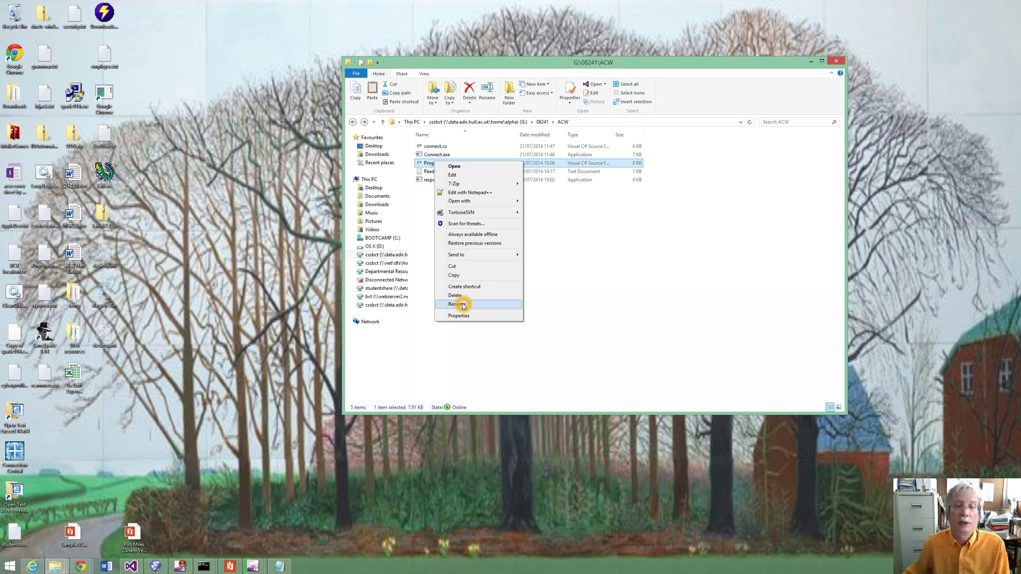
text(Respond.cs)
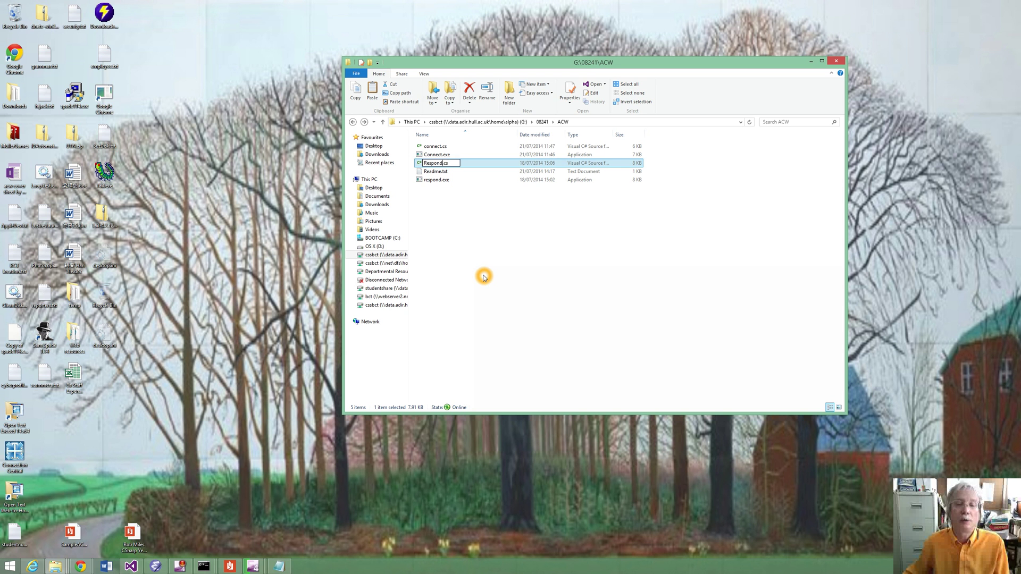
click(484, 277)
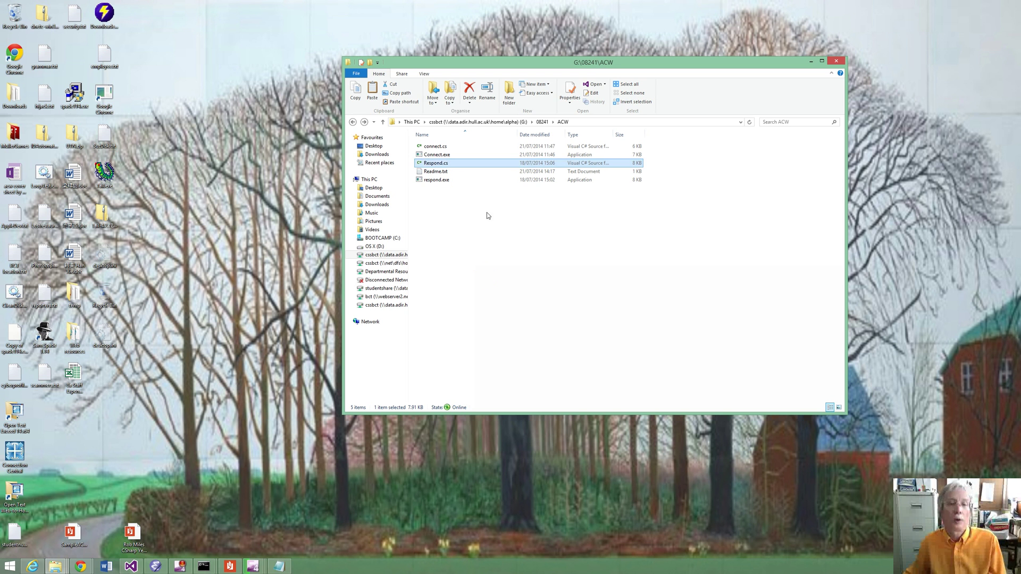
click(459, 164)
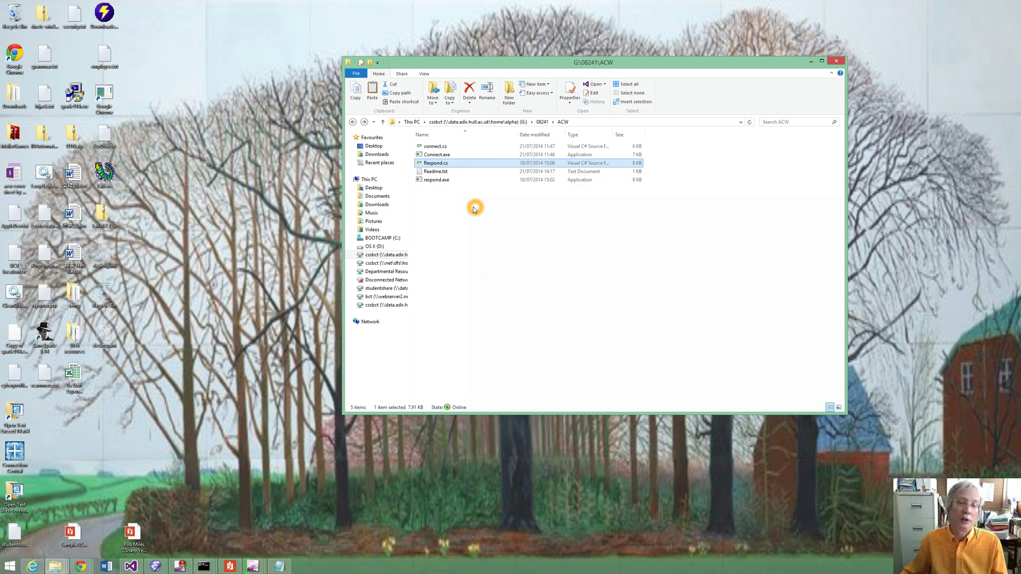
click(474, 208)
click(444, 148)
Compress the five selected ACW files into a zipped folder named ACW.zip.
shift+click(439, 182)
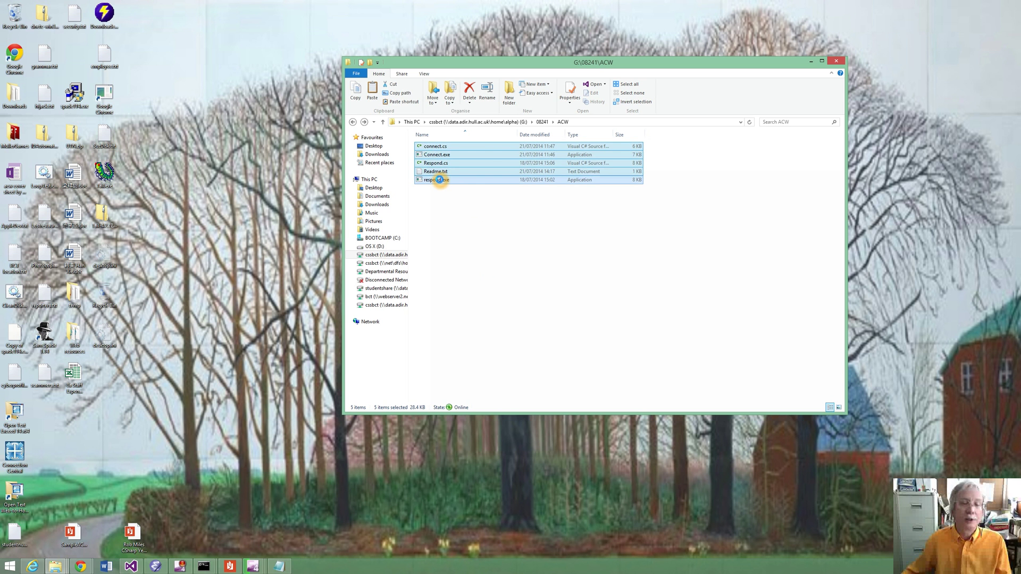
right_click(440, 181)
mouse_move(461, 266)
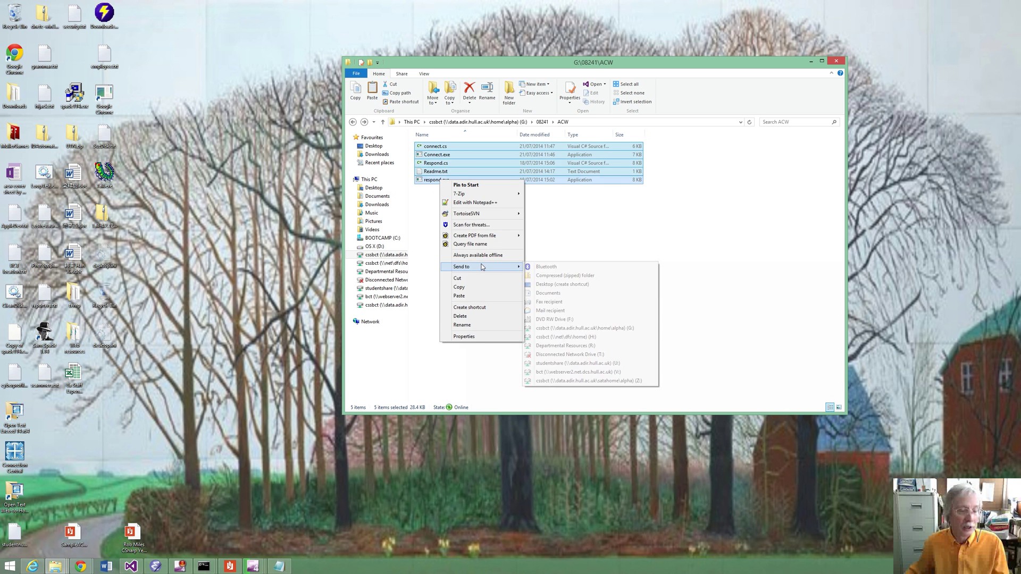
click(537, 276)
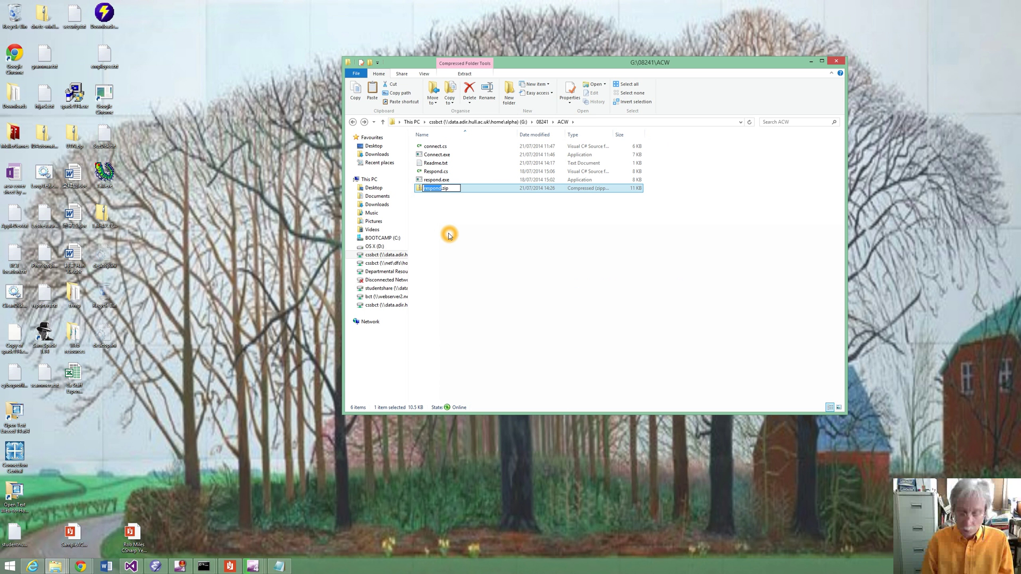
text(ACW)
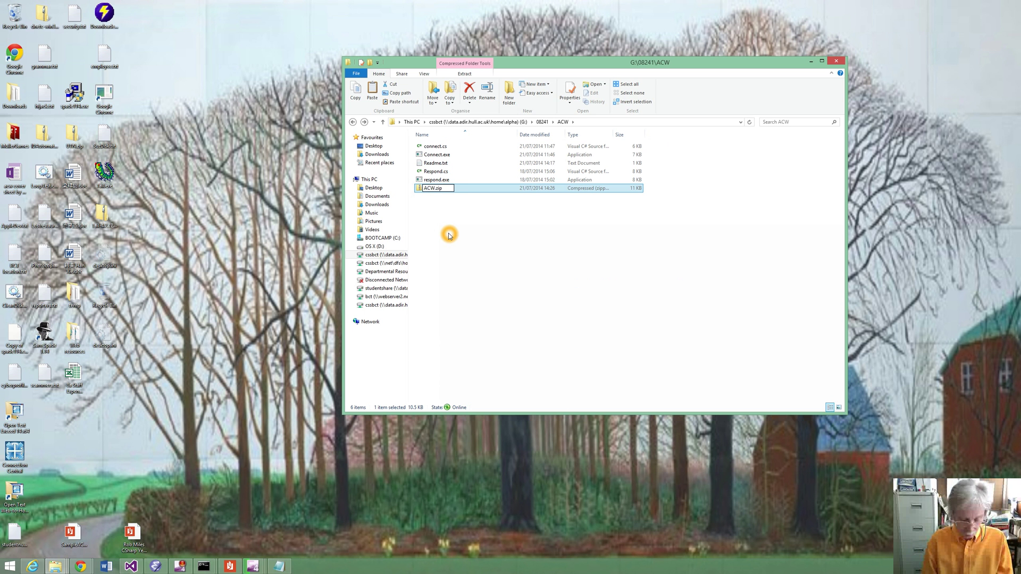
click(450, 234)
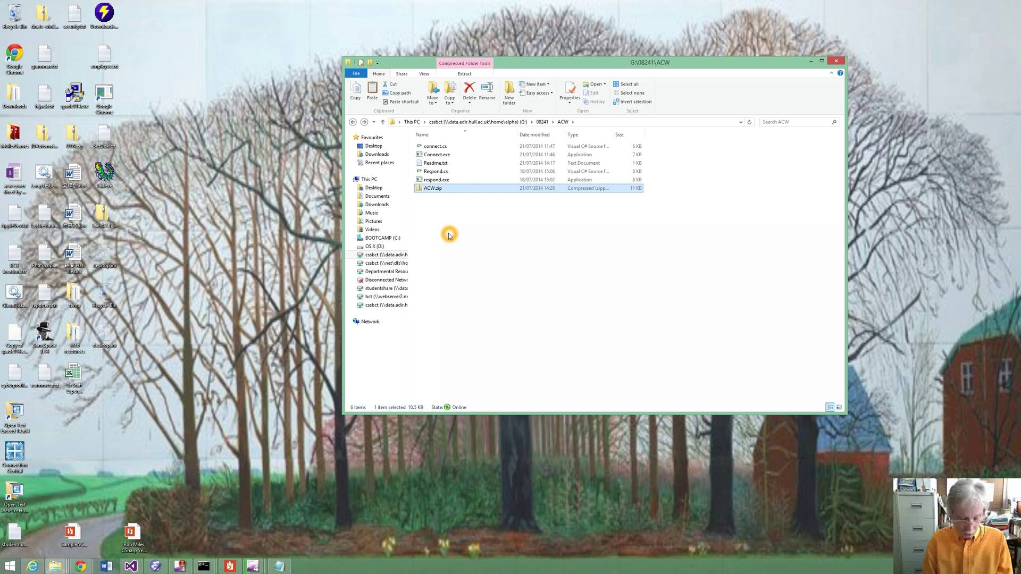
Bring the Command Prompt window forward and paste the CheckZip command.
mouse_move(210, 566)
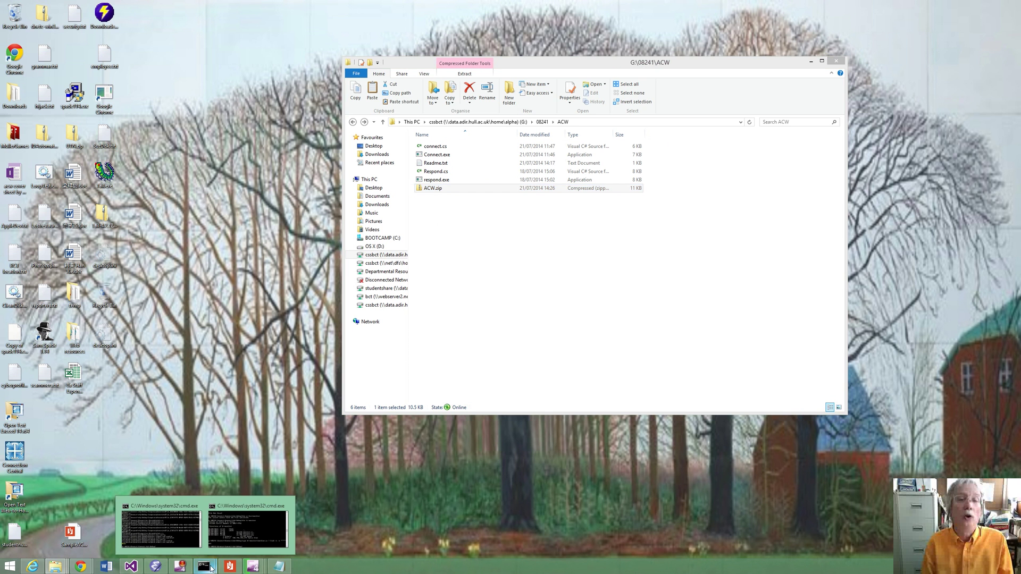
click(181, 535)
click(669, 250)
right_click(669, 251)
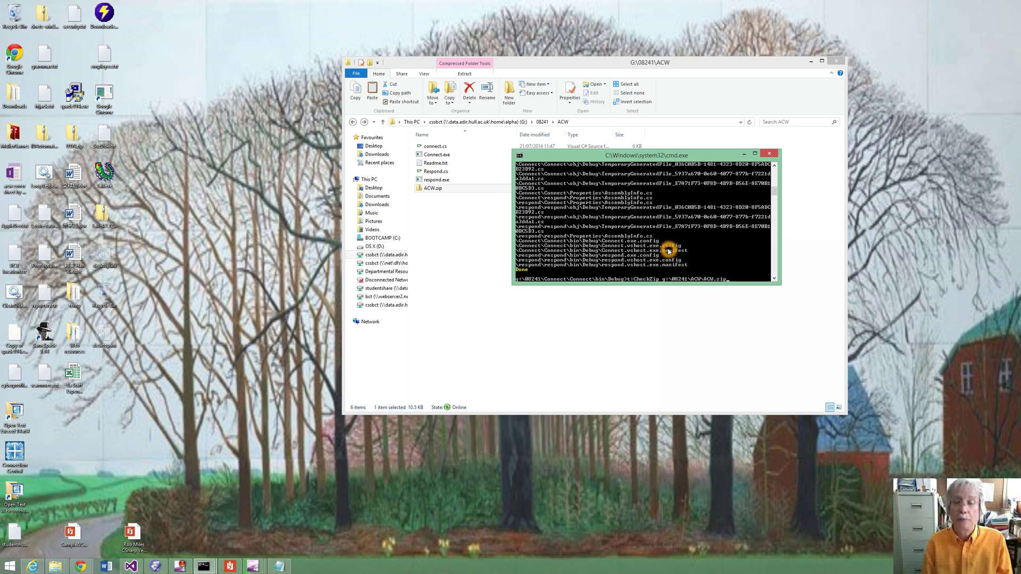
Run CheckZip on ACW.zip, which lists connect.cs and Respond.cs as C# files to mark.
key(Return)
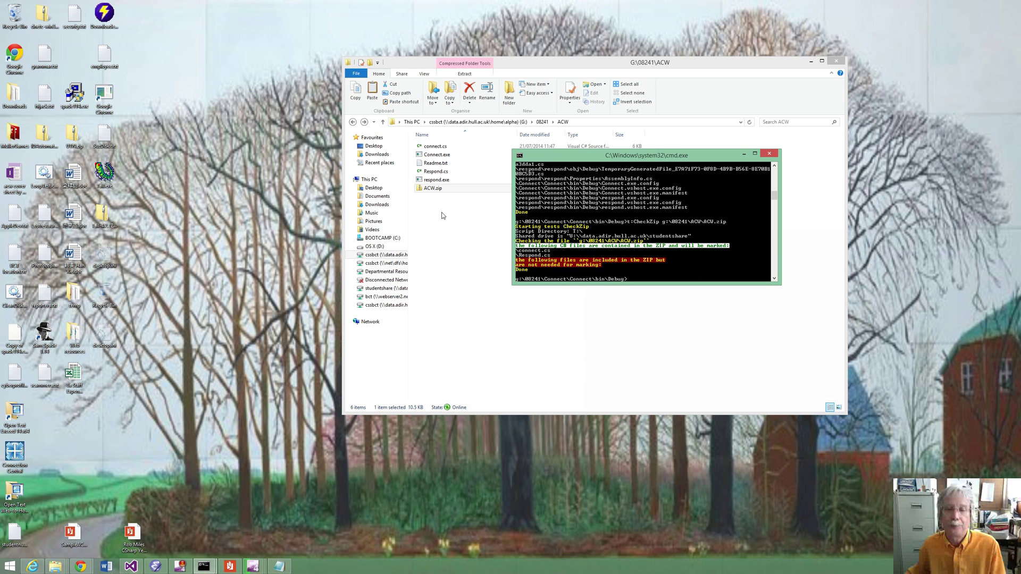
click(550, 259)
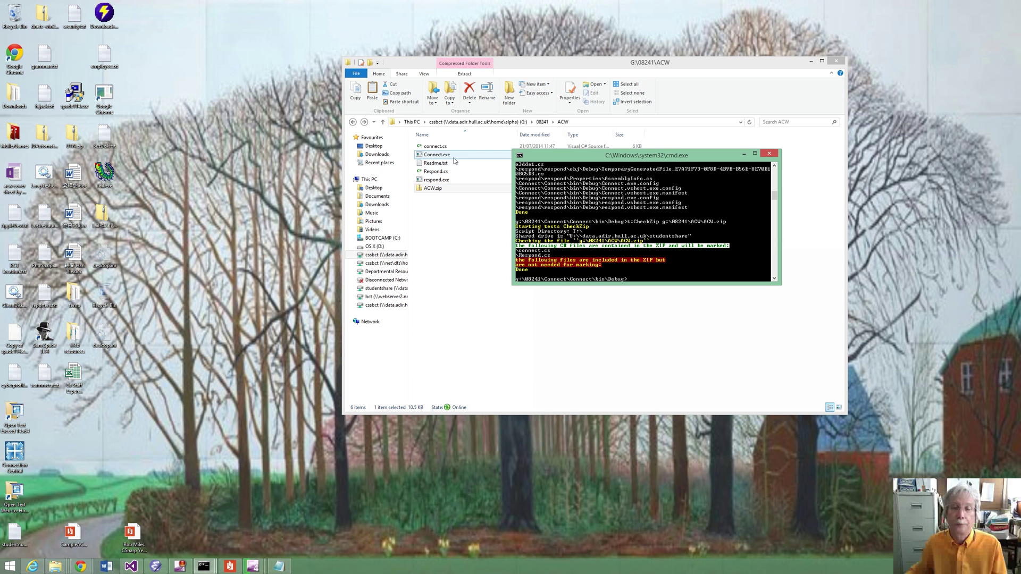
click(554, 291)
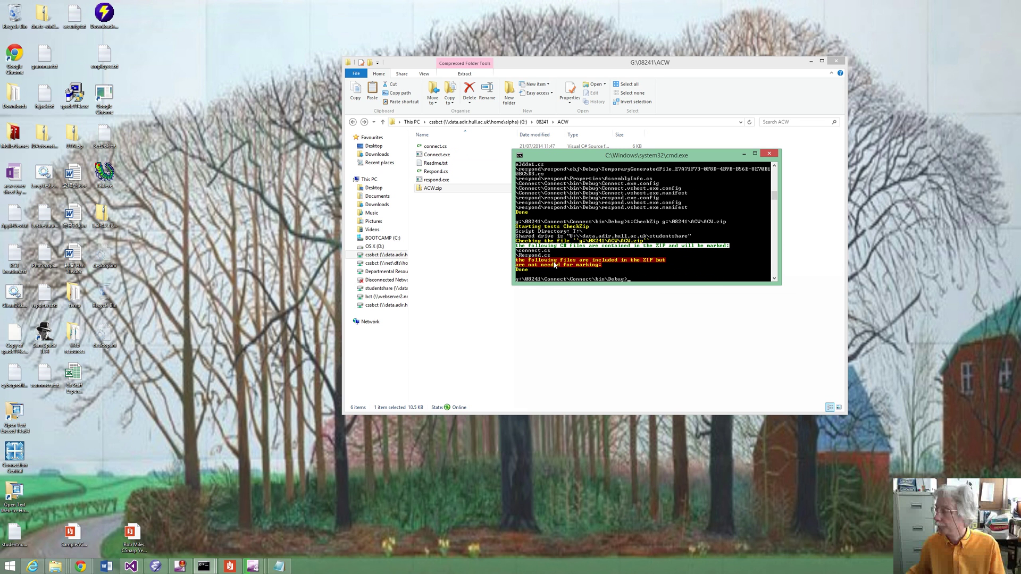
click(603, 265)
click(574, 267)
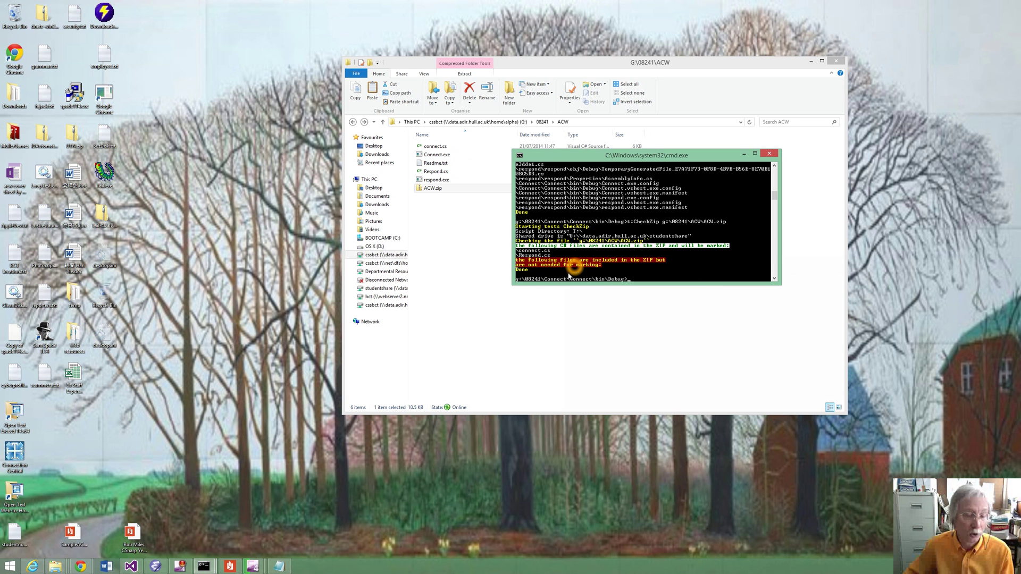
click(457, 206)
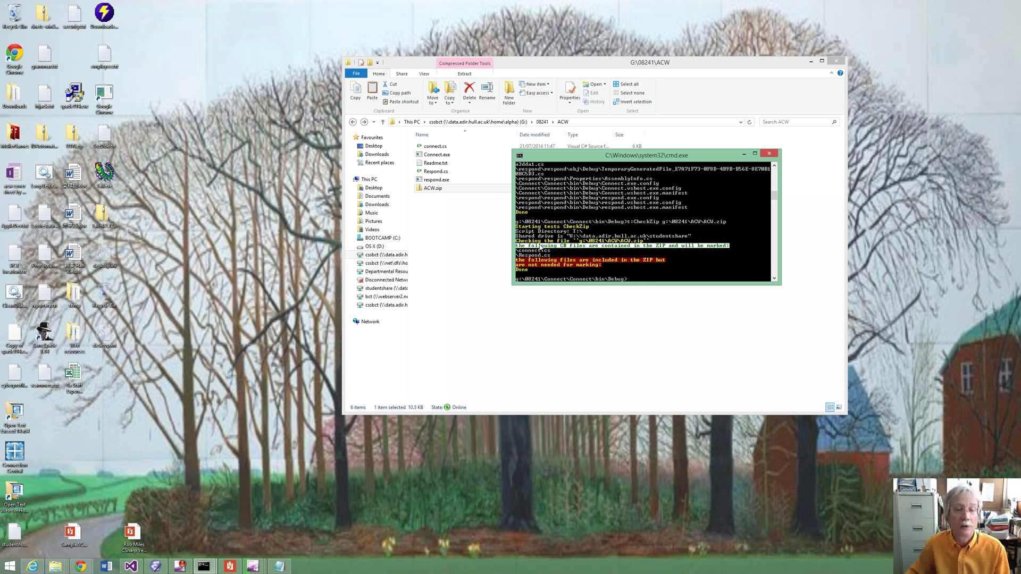
click(602, 248)
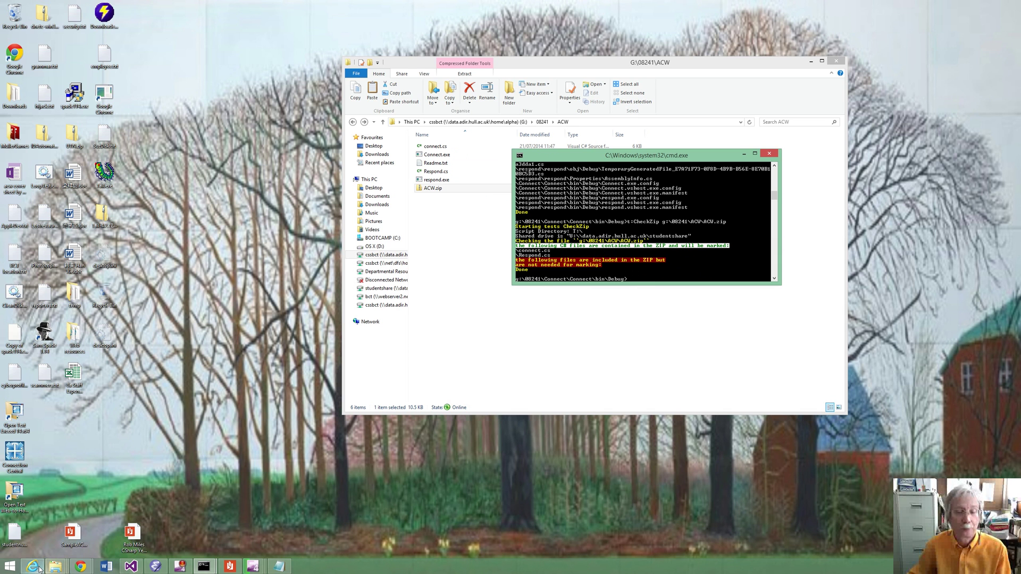
Open ebridge.hull.ac.uk in a new Internet Explorer tab.
click(674, 246)
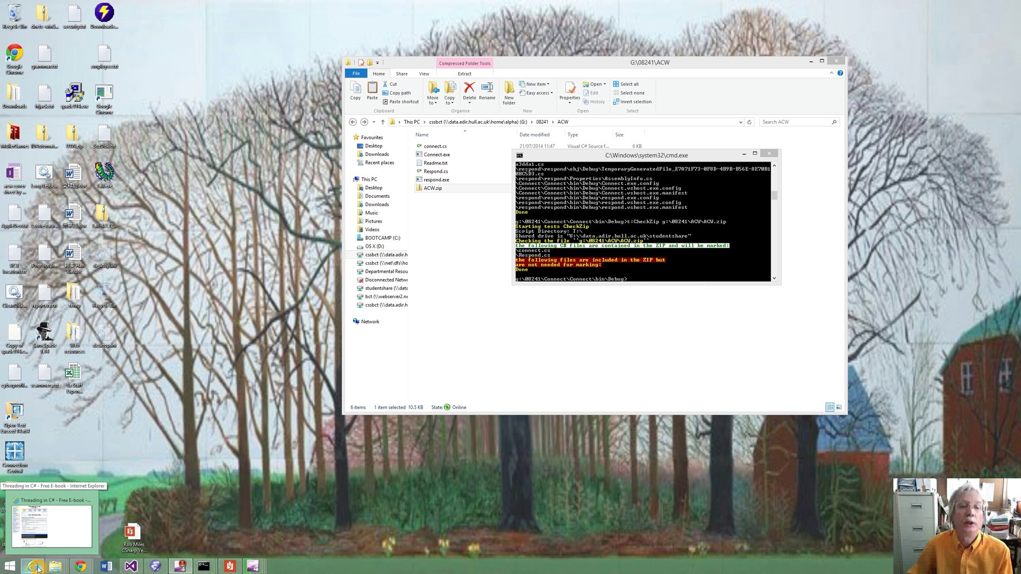
click(165, 507)
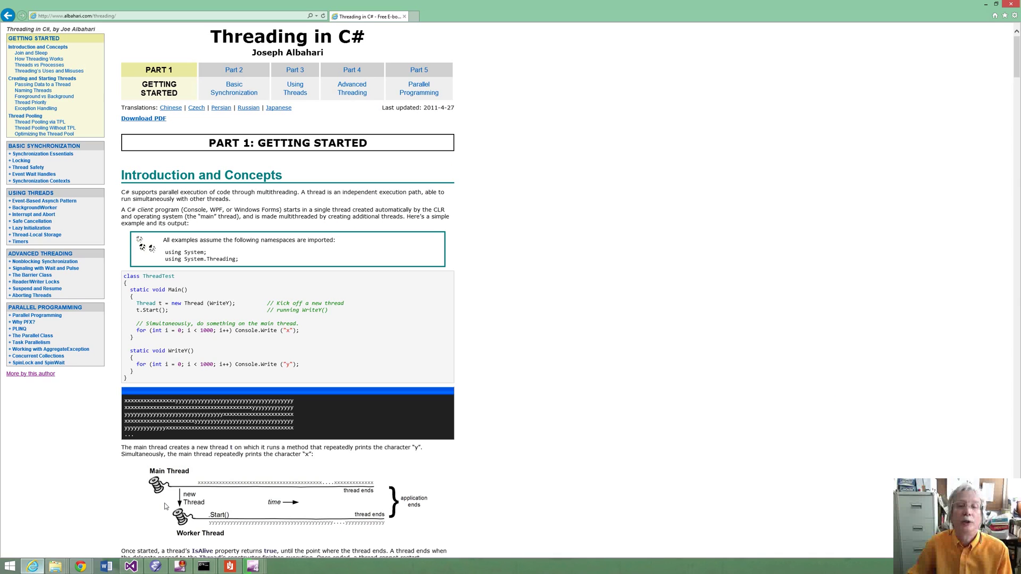
click(414, 17)
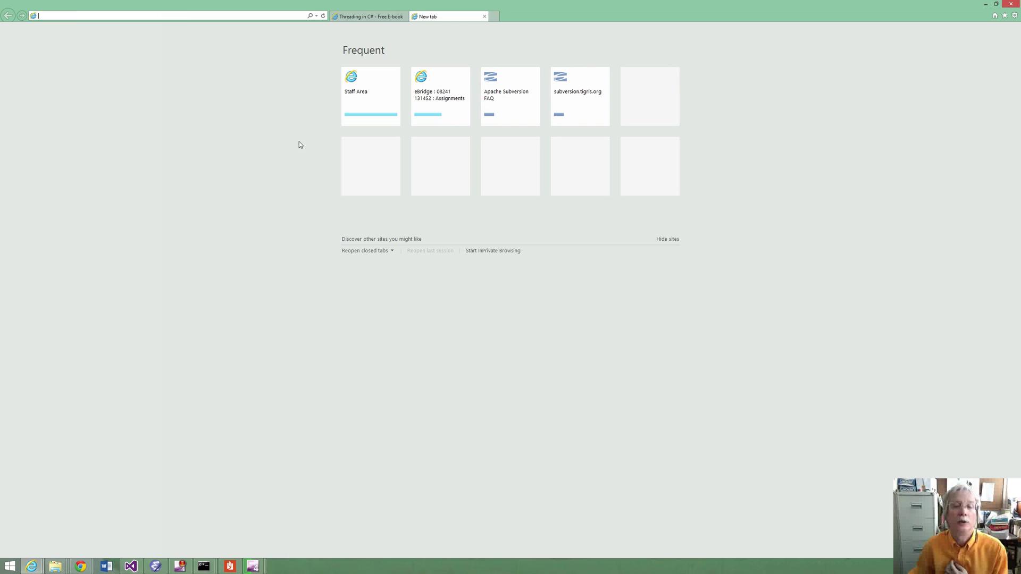
text(ebridge.hull.ac.uk/)
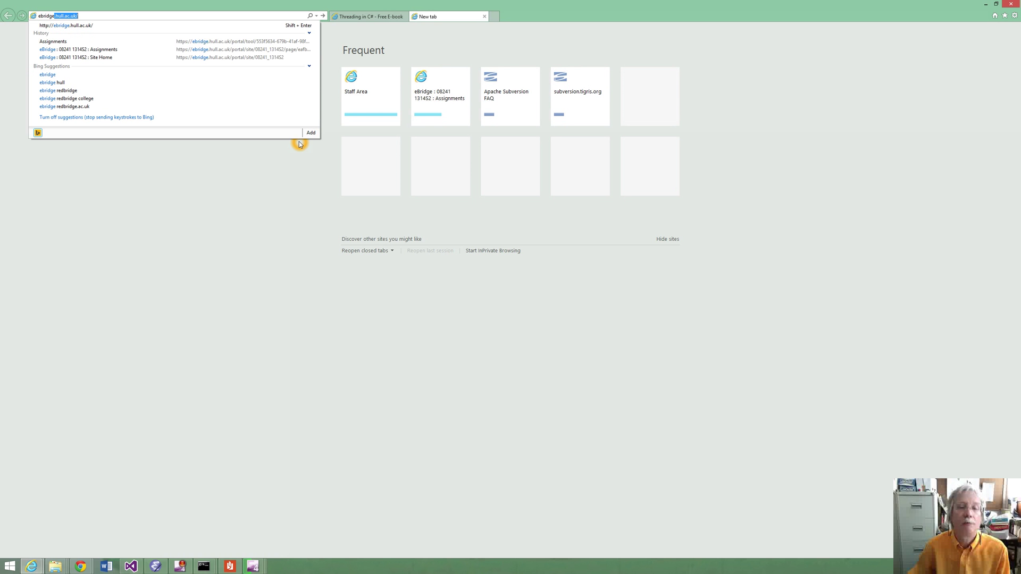
click(106, 27)
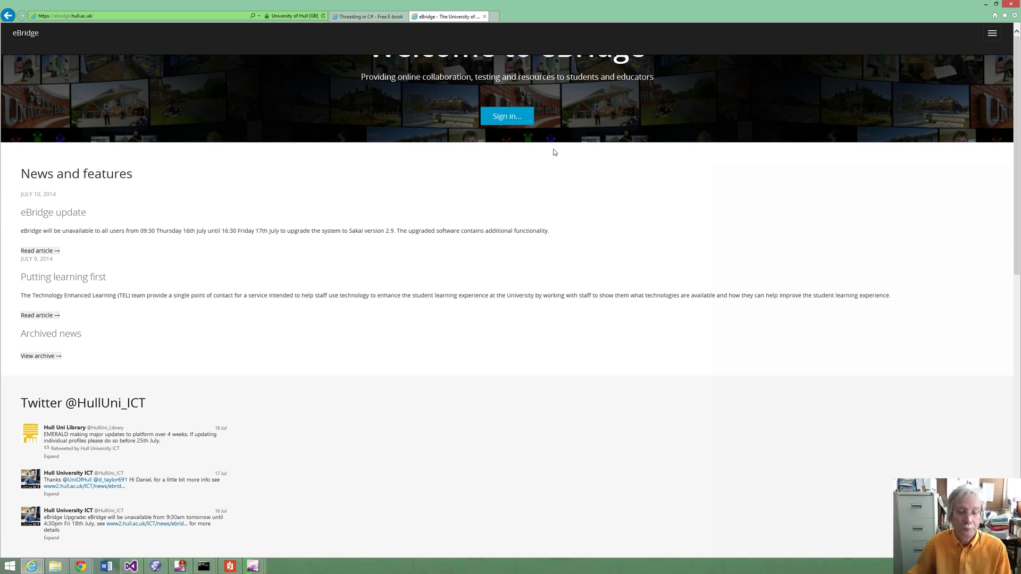
Sign in to eBridge with the university login details.
click(513, 117)
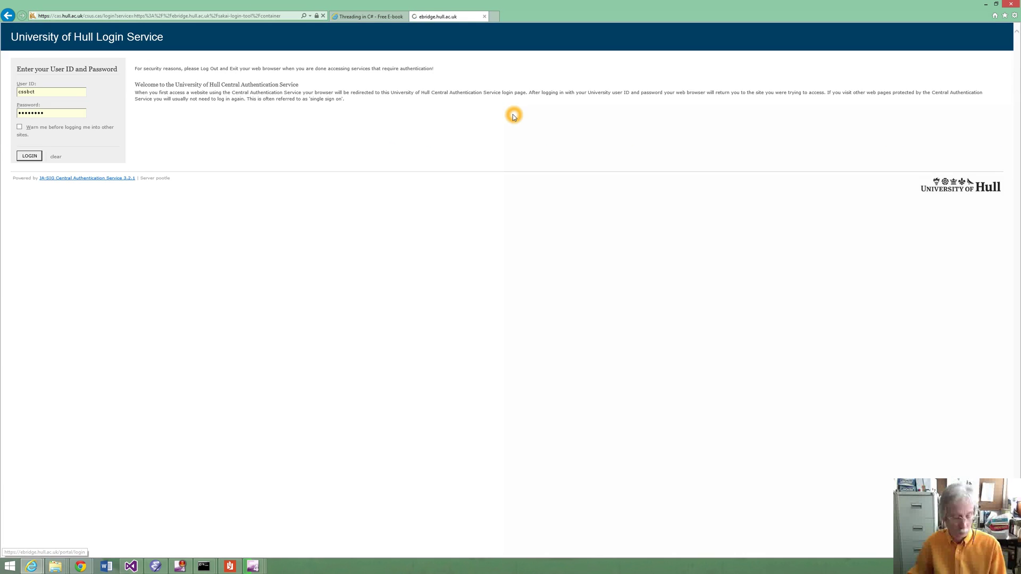
click(30, 156)
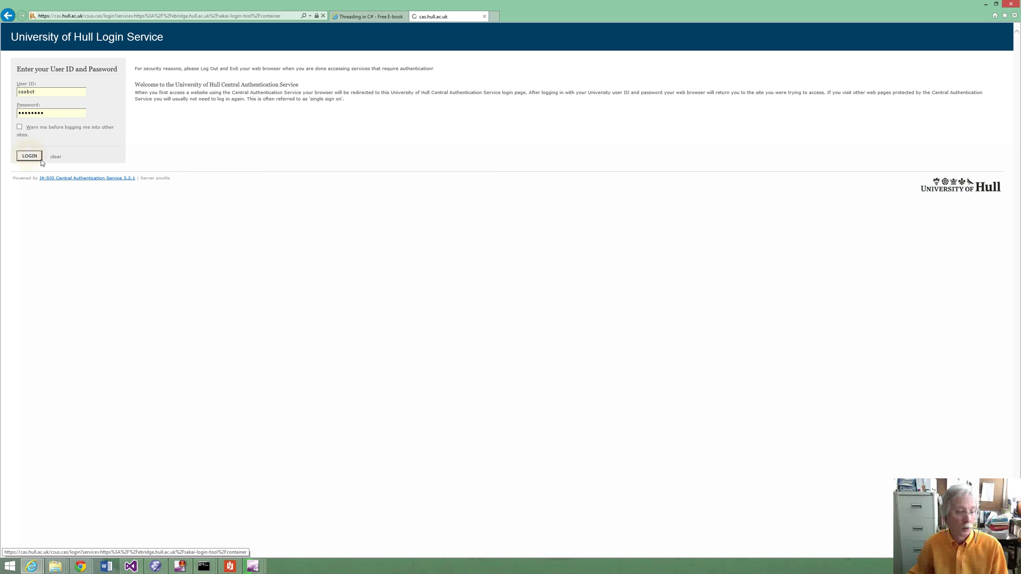
click(314, 209)
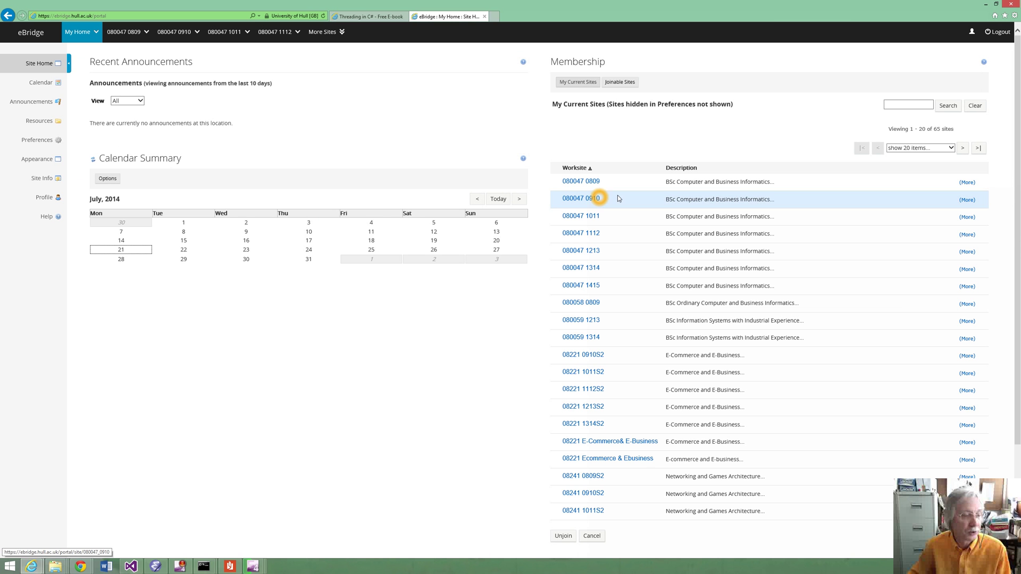
Search sites for 08241 and open the 08241 1314S2 module's Assignments.
click(908, 106)
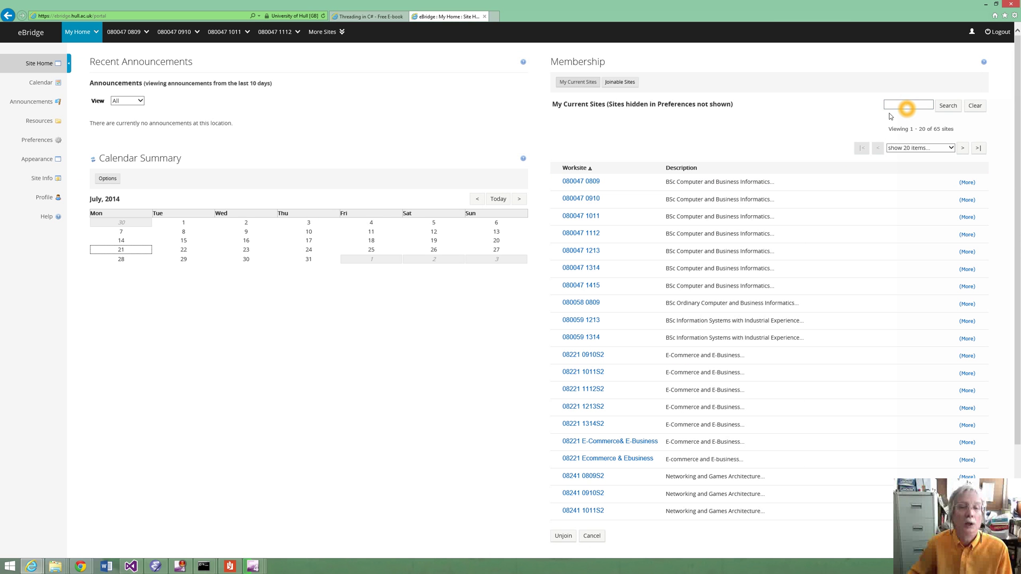
click(903, 105)
text(0)
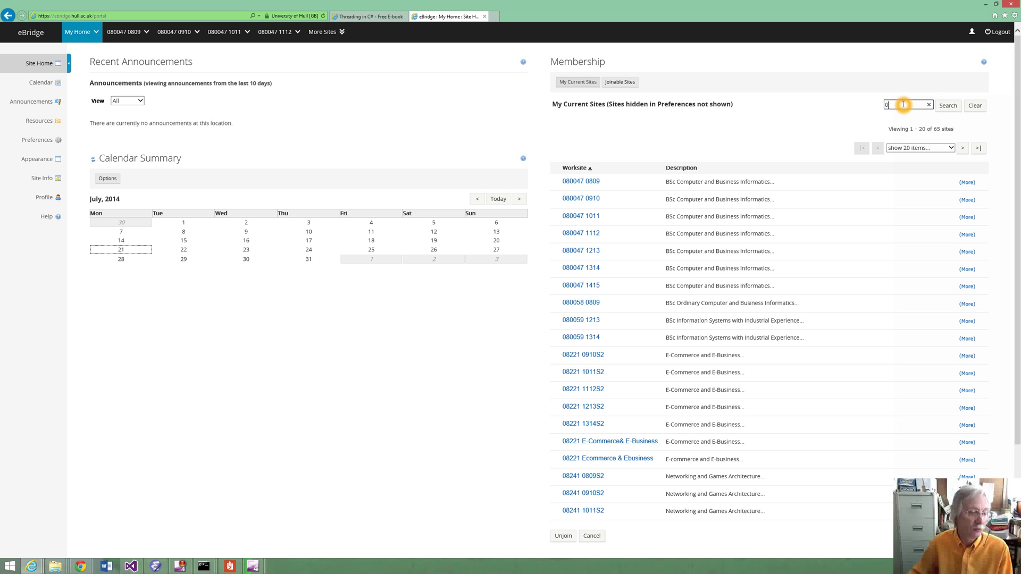
text(8241)
key(Return)
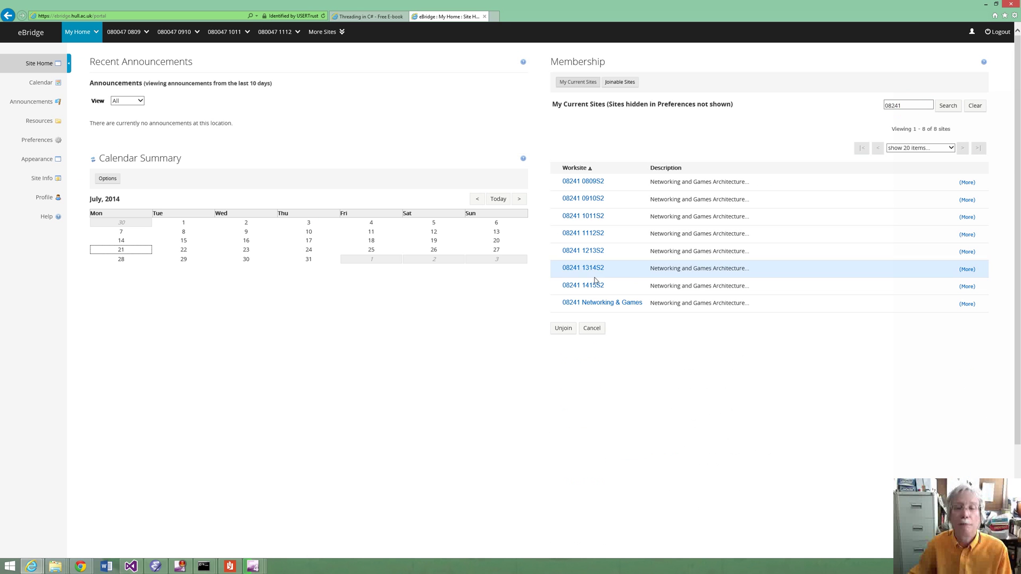
click(593, 270)
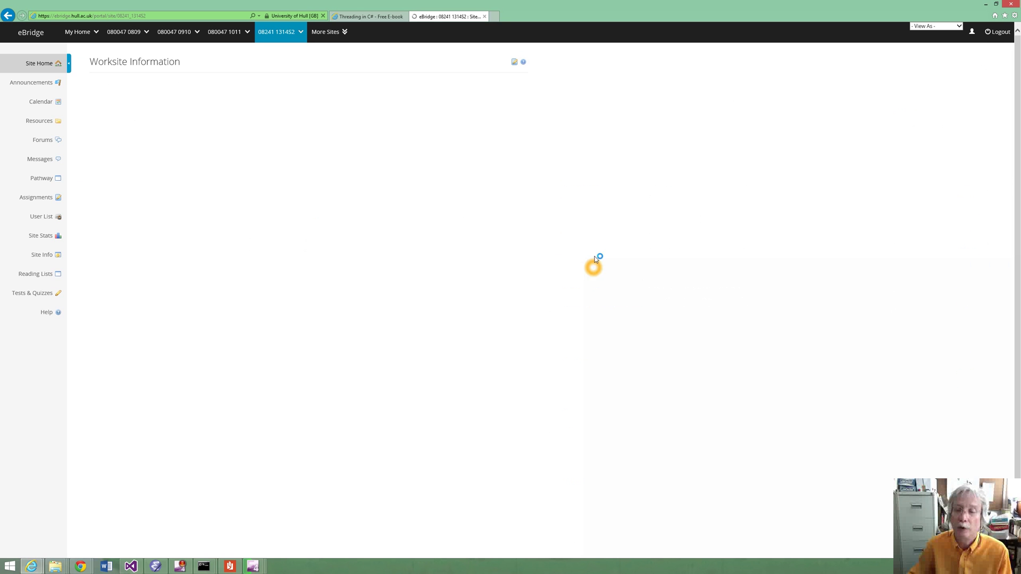
click(46, 203)
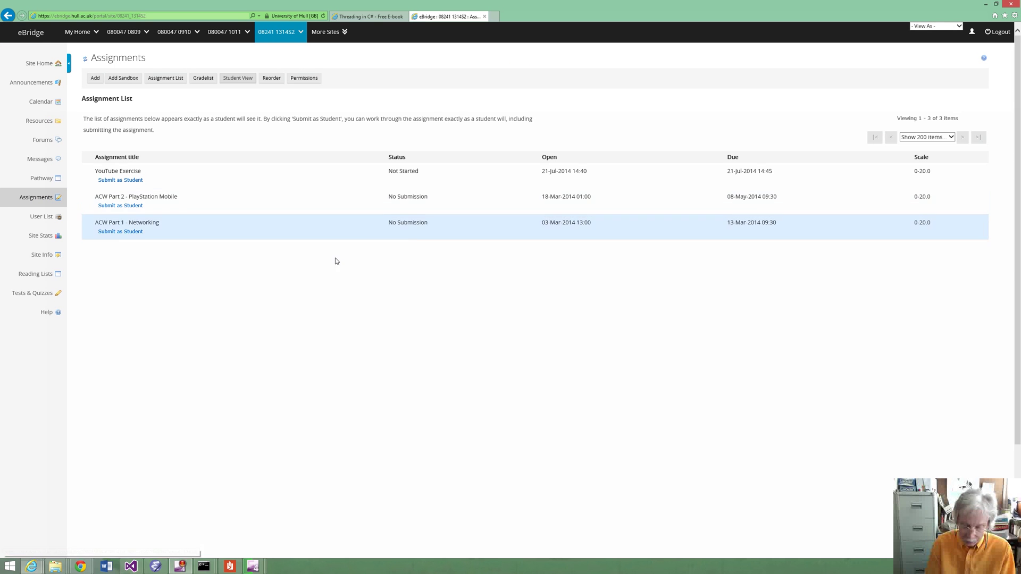
Start the YouTube Exercise submission and attach ACW.zip from G:\08241\ACW.
click(137, 182)
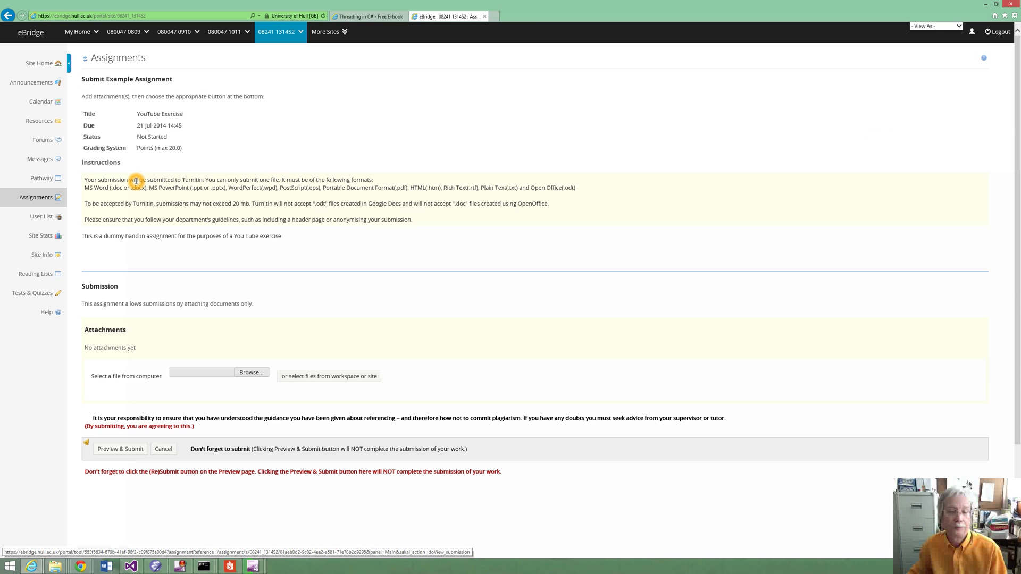
click(255, 373)
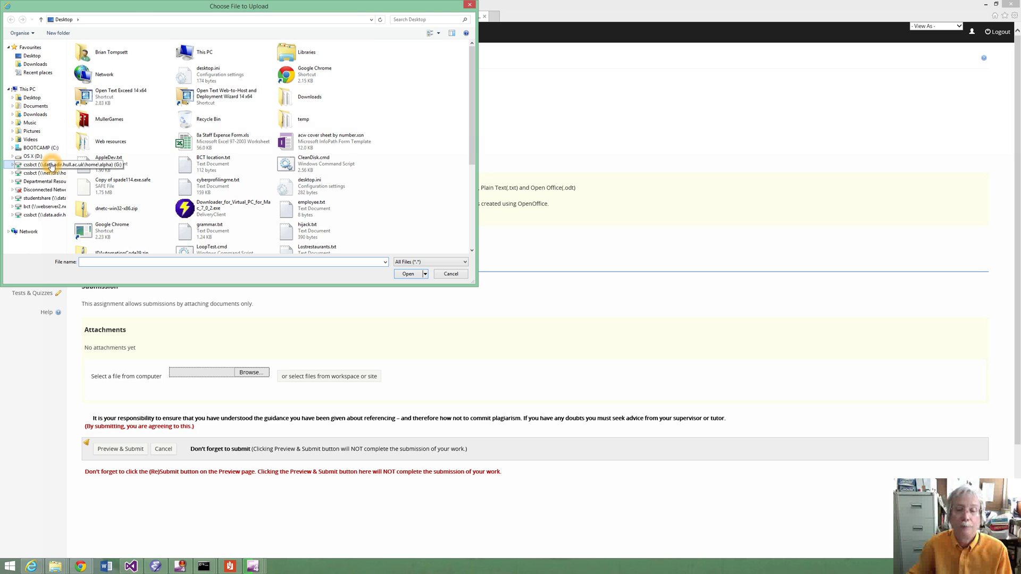
click(52, 166)
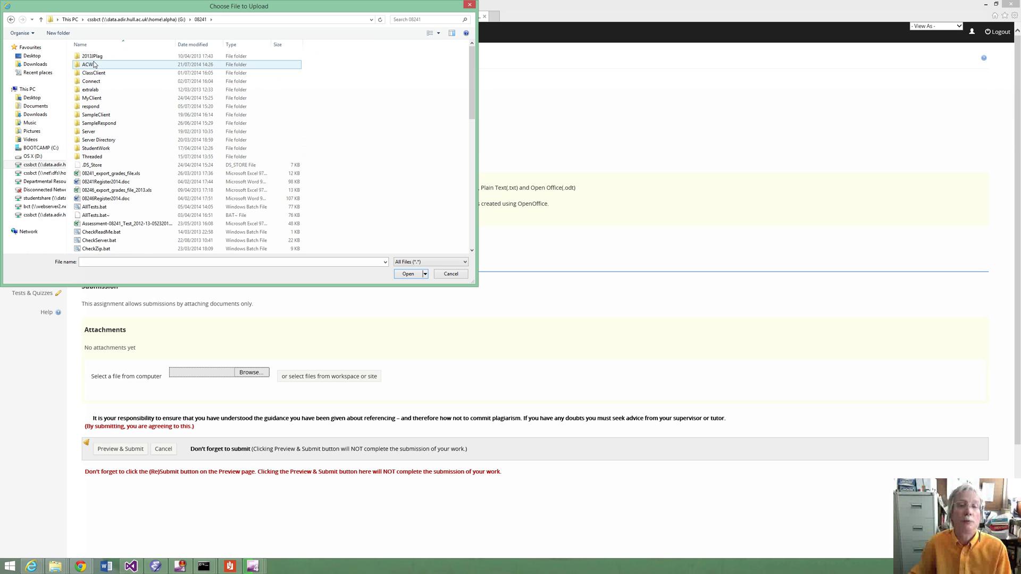
double_click(94, 64)
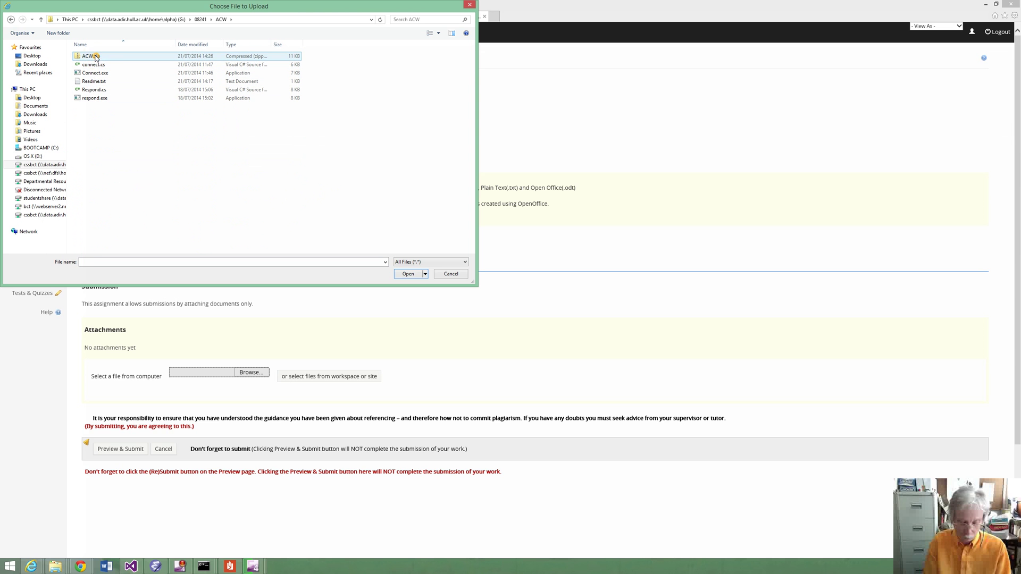
click(96, 56)
click(410, 275)
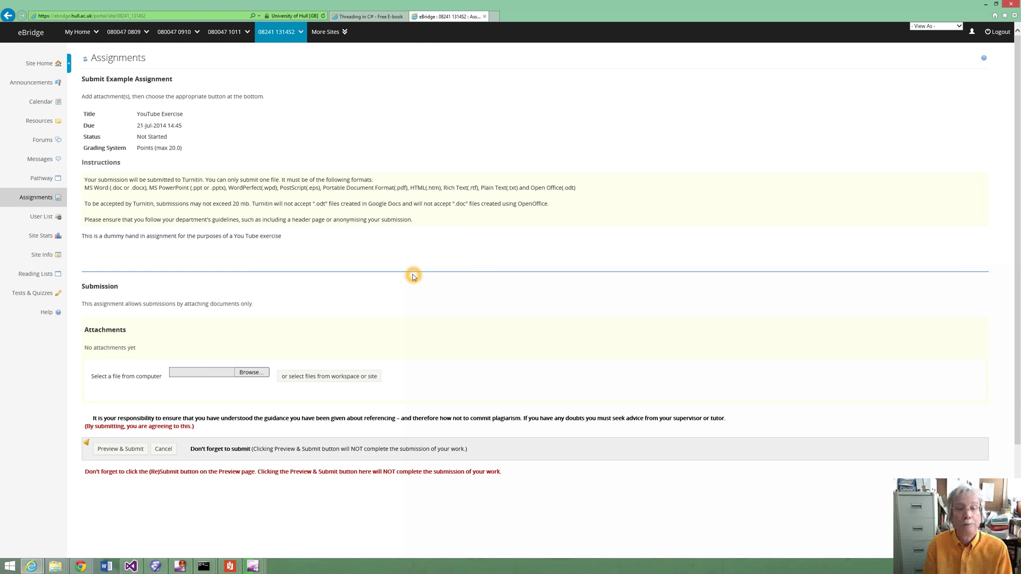
Preview and submit the YouTube Exercise with ACW.zip, then log out and minimise Internet Explorer.
click(213, 421)
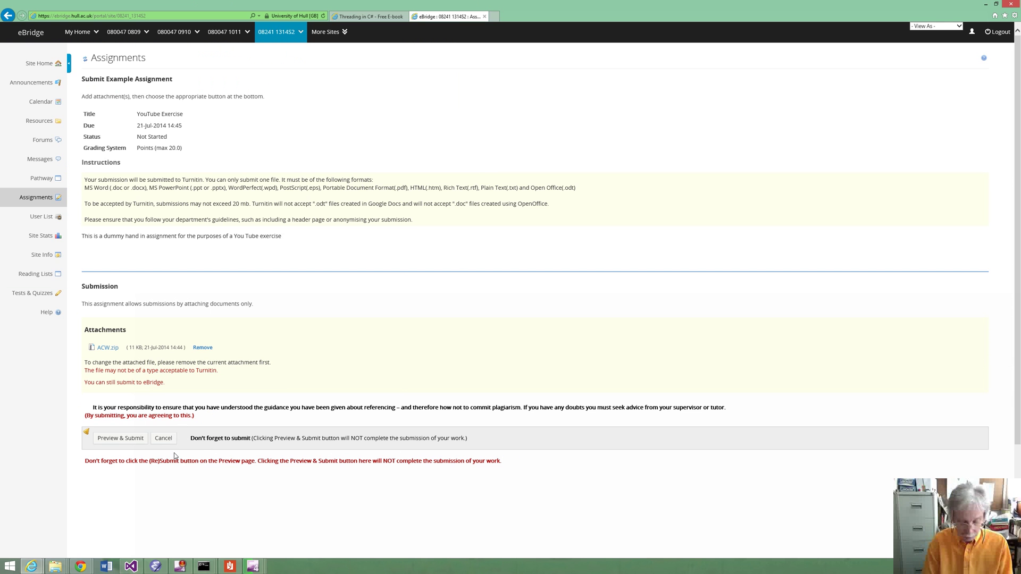
click(121, 439)
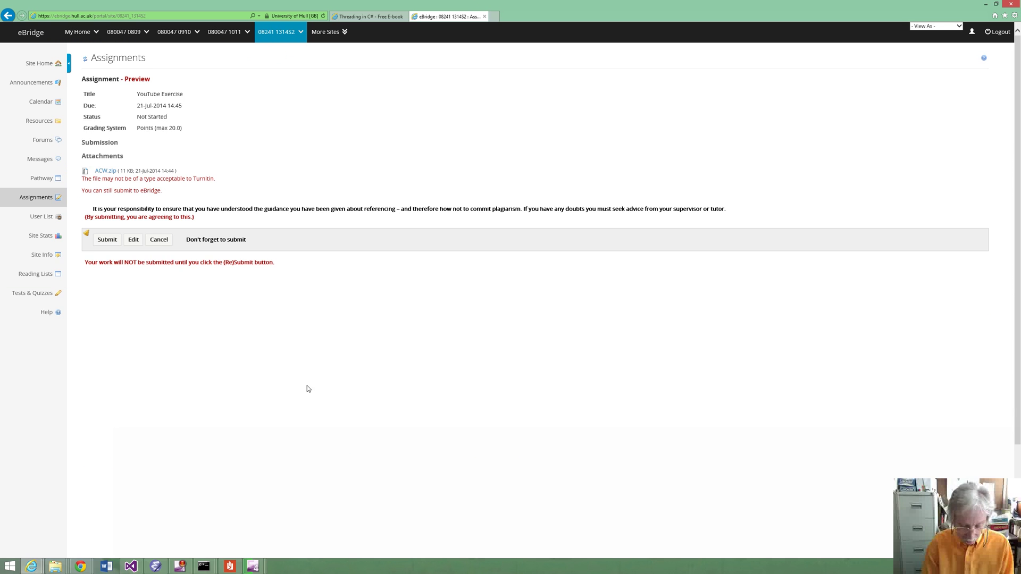
click(307, 388)
click(114, 243)
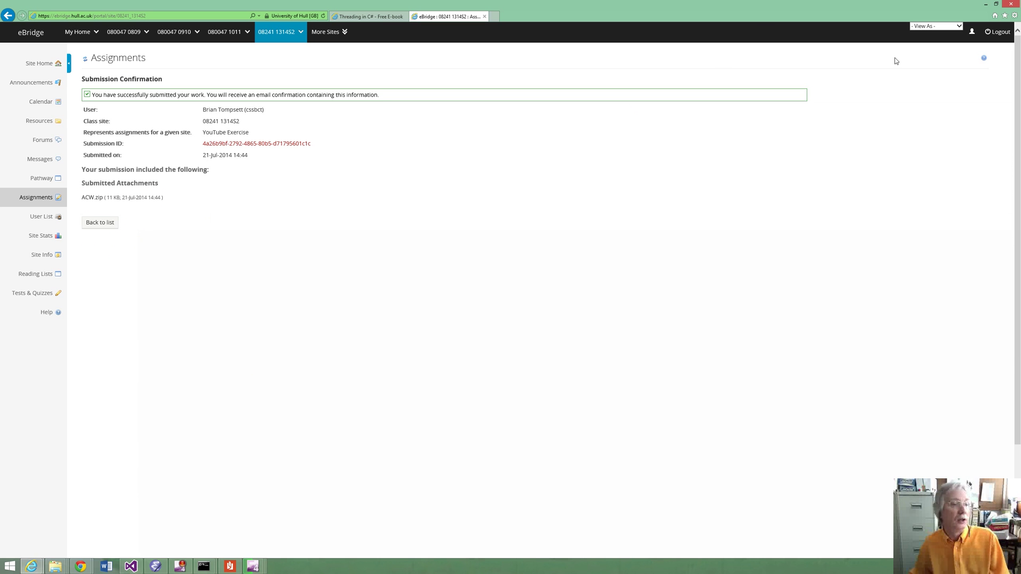
click(1002, 35)
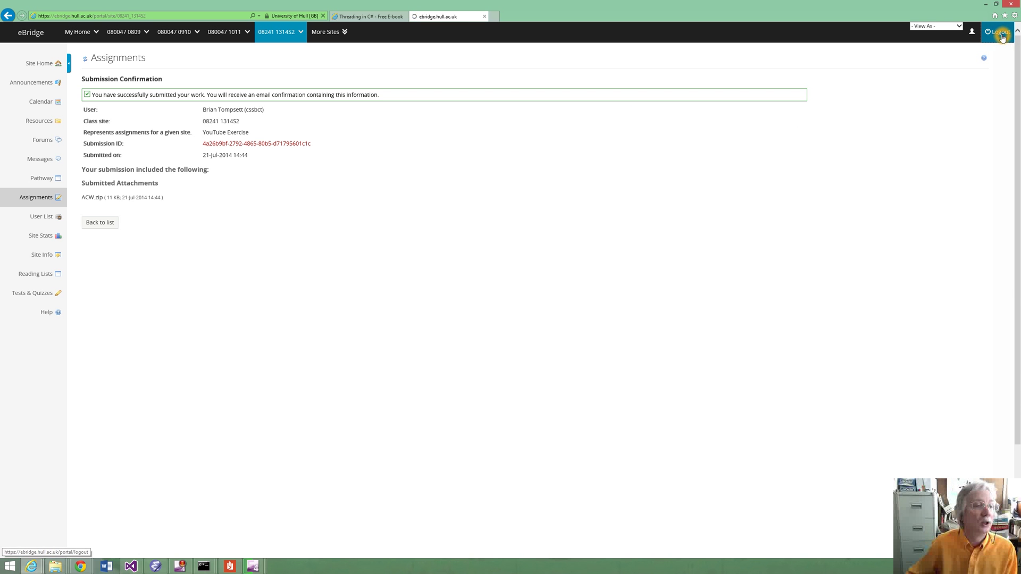
click(987, 6)
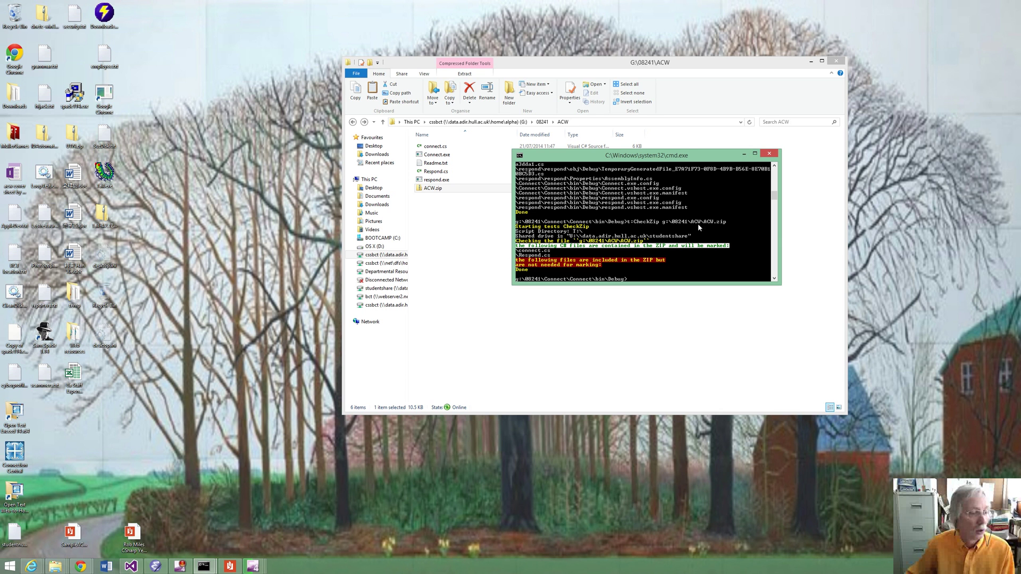
click(680, 246)
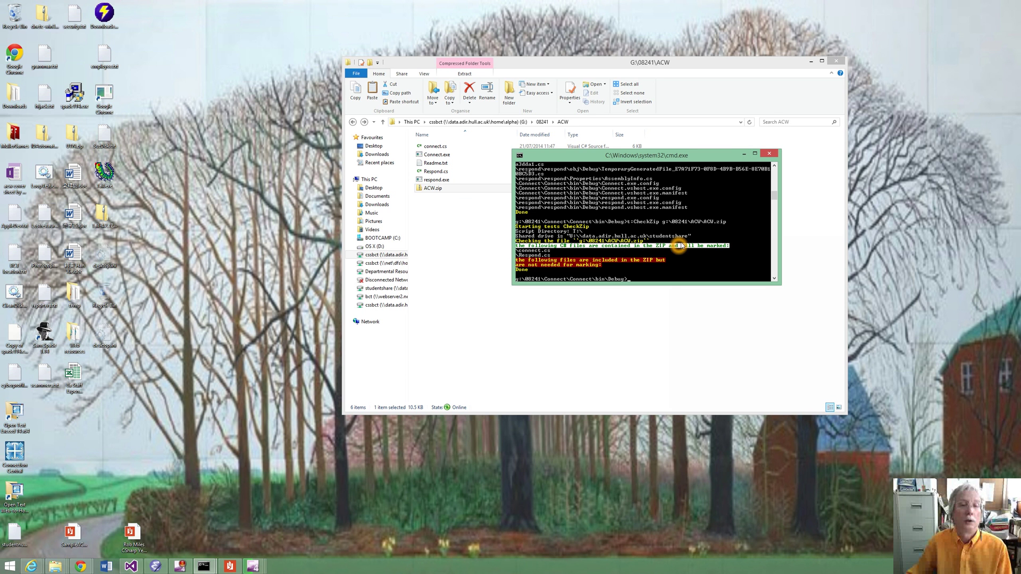
click(684, 245)
click(685, 245)
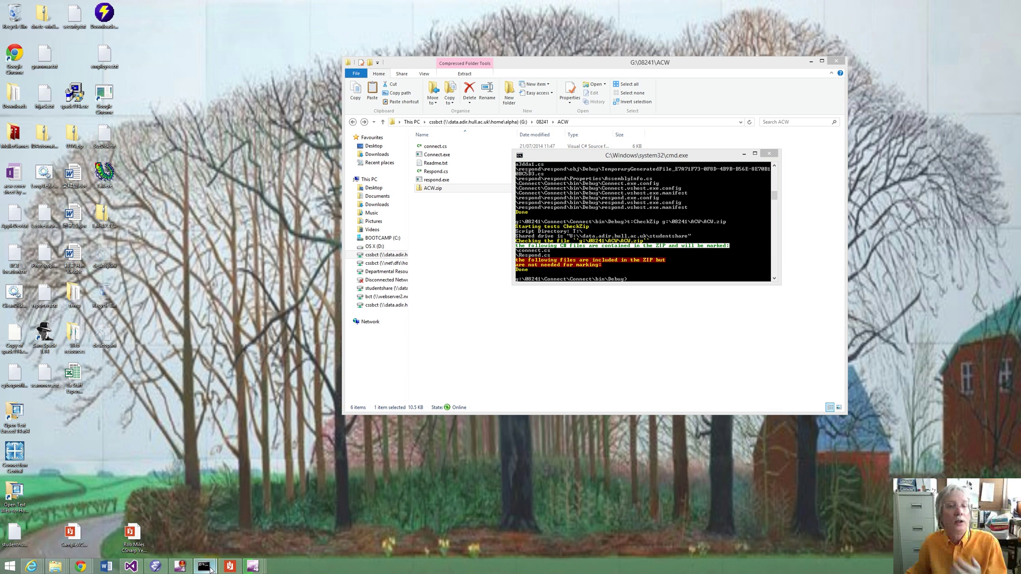
In the second console, rerun 'type t:*.bat | find /c /v' to count test batch lines (8092).
mouse_move(212, 565)
click(252, 535)
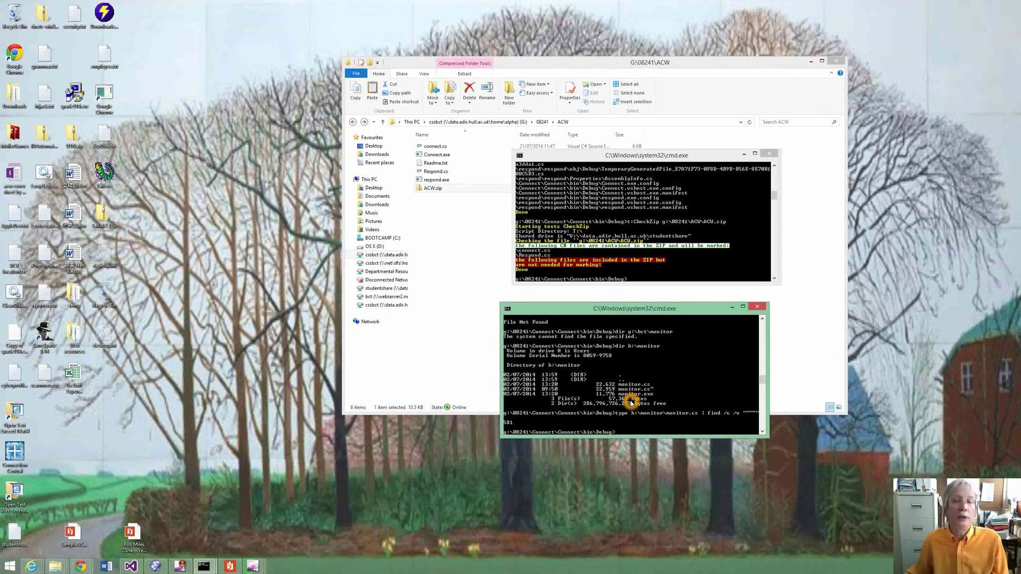
key(Up)
key(Up)
key(Up)
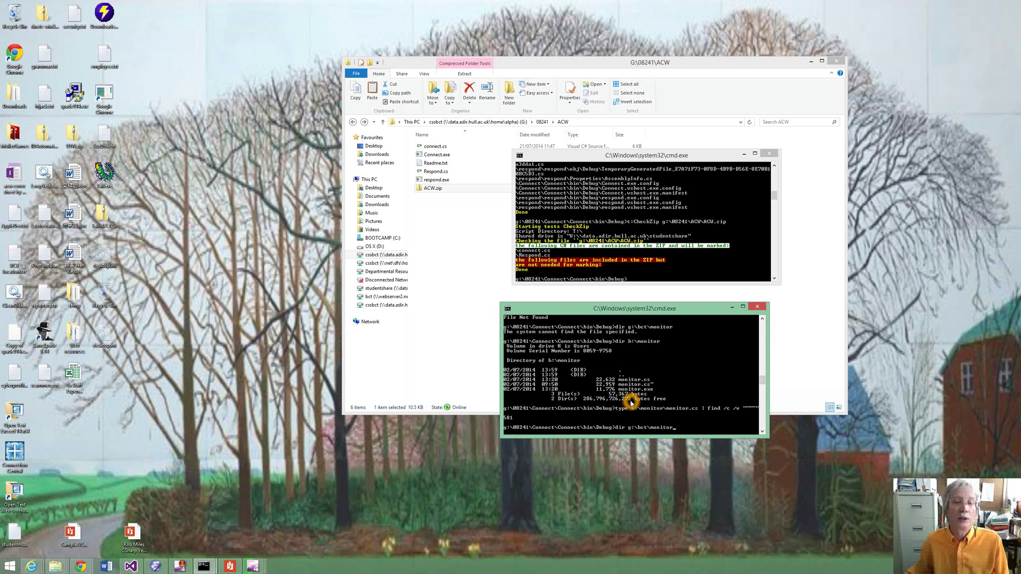
key(Up)
key(Up)
key(Up)
key(Up)
key(Up)
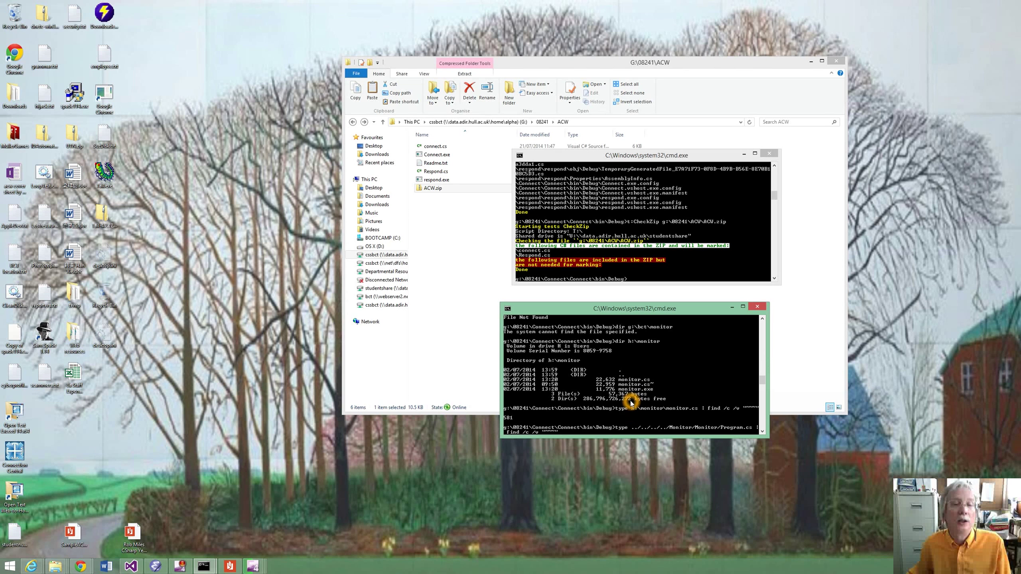
key(Up)
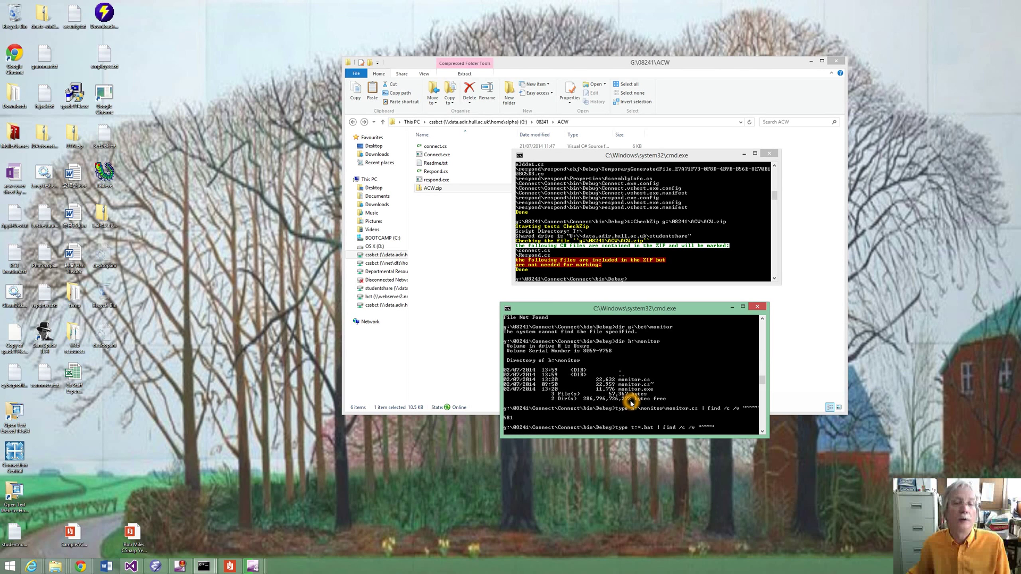
key(Return)
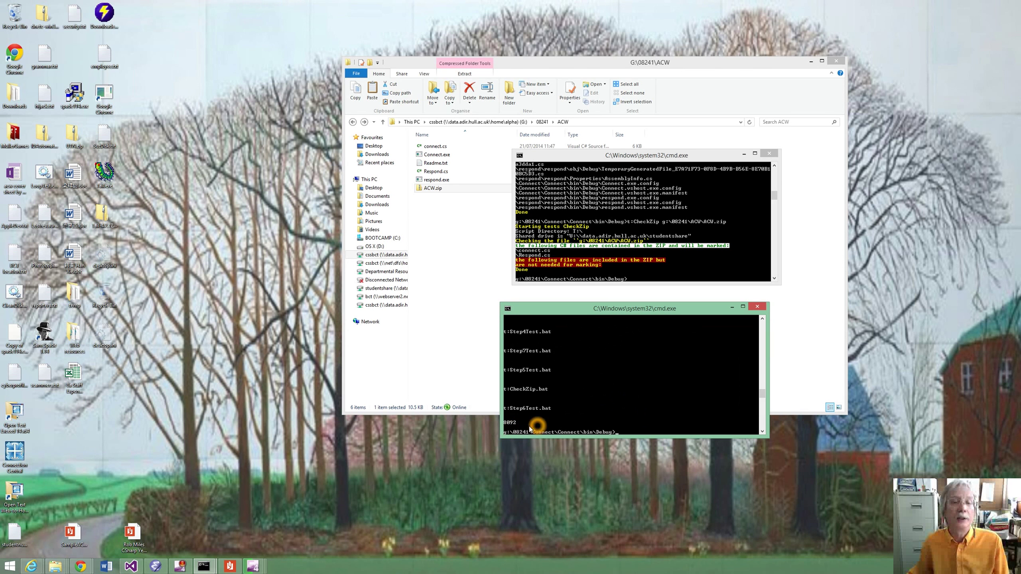
scroll(550, 396, up, 1)
scroll(550, 396, up, 3)
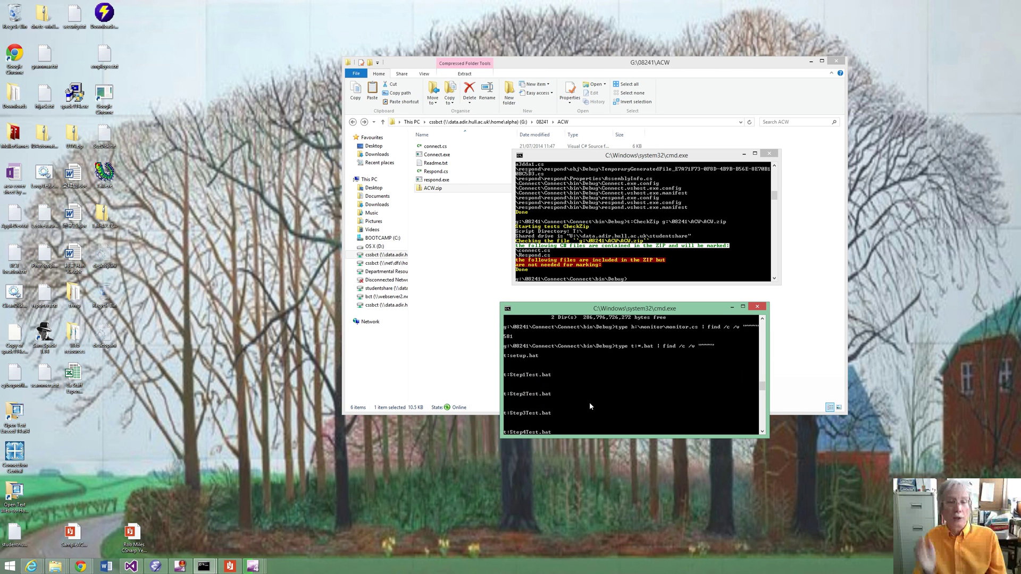
scroll(593, 403, down, 5)
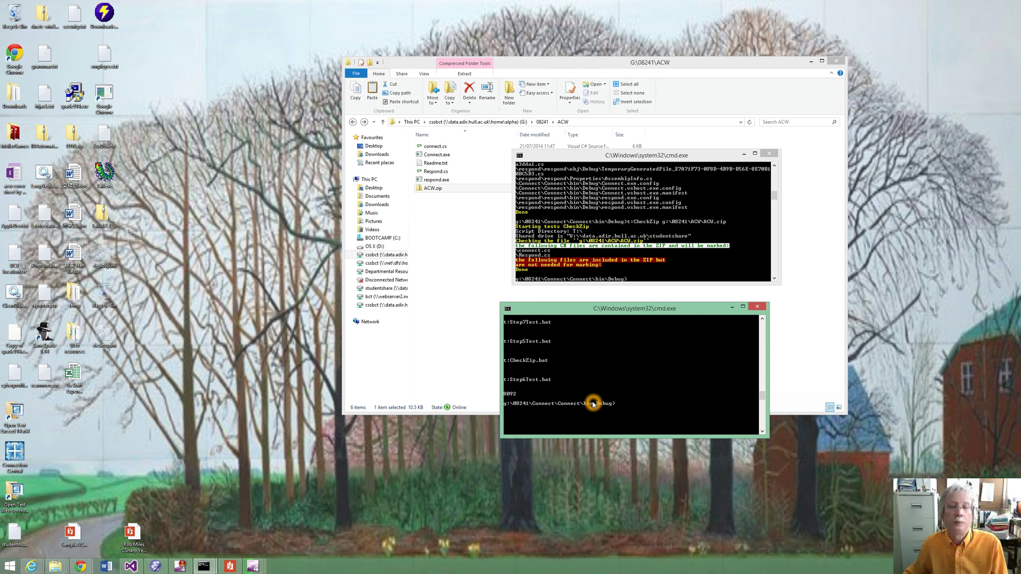